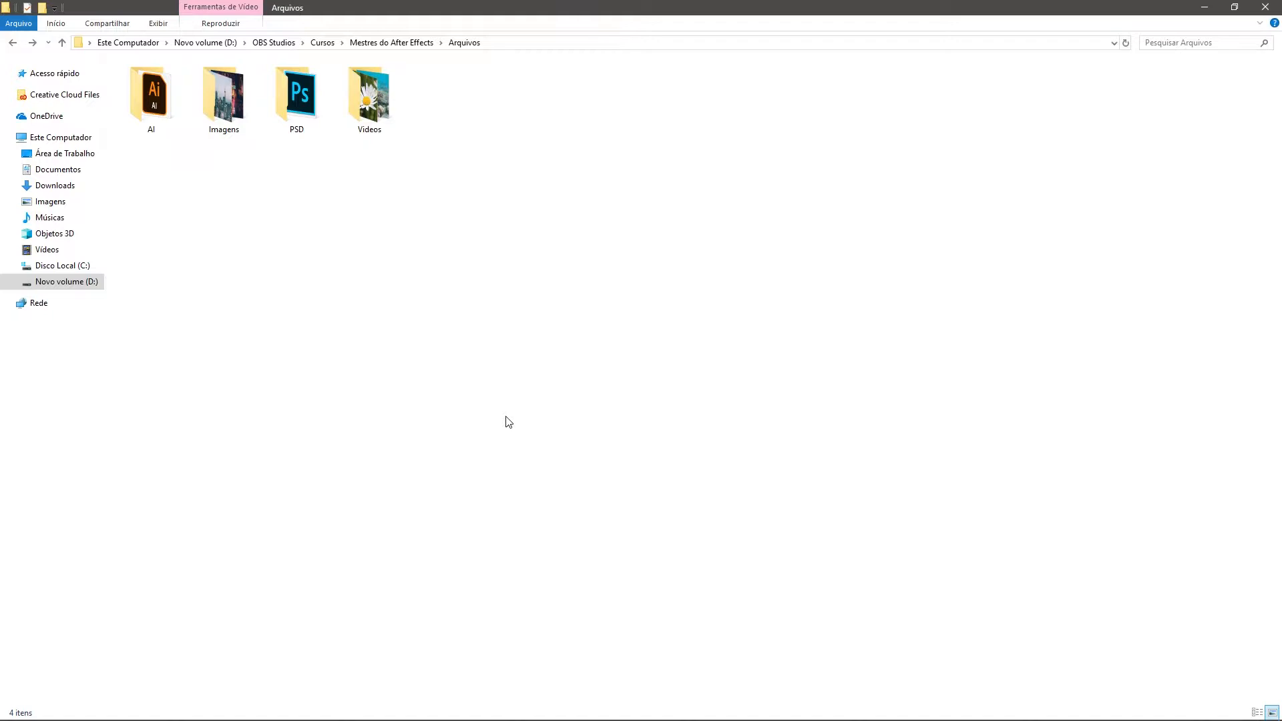
Step: Open the Character Illustrator file from the AI folder
click(140, 102)
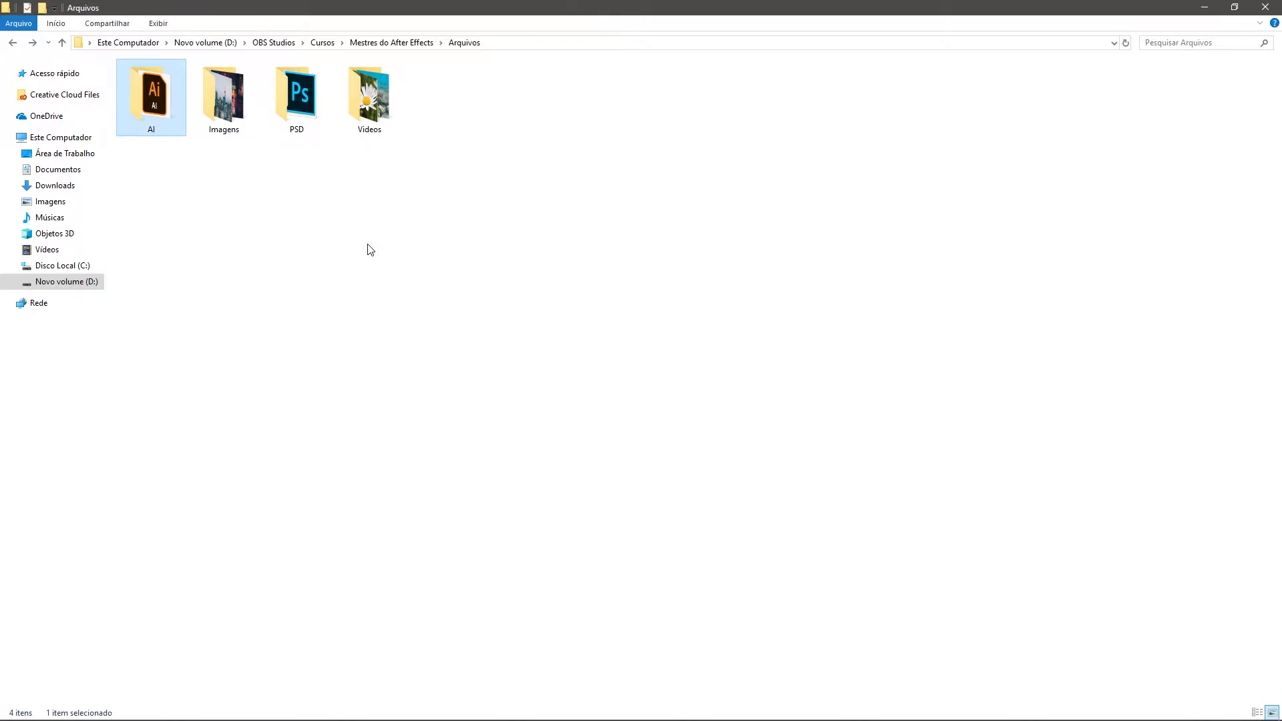
double_click(160, 88)
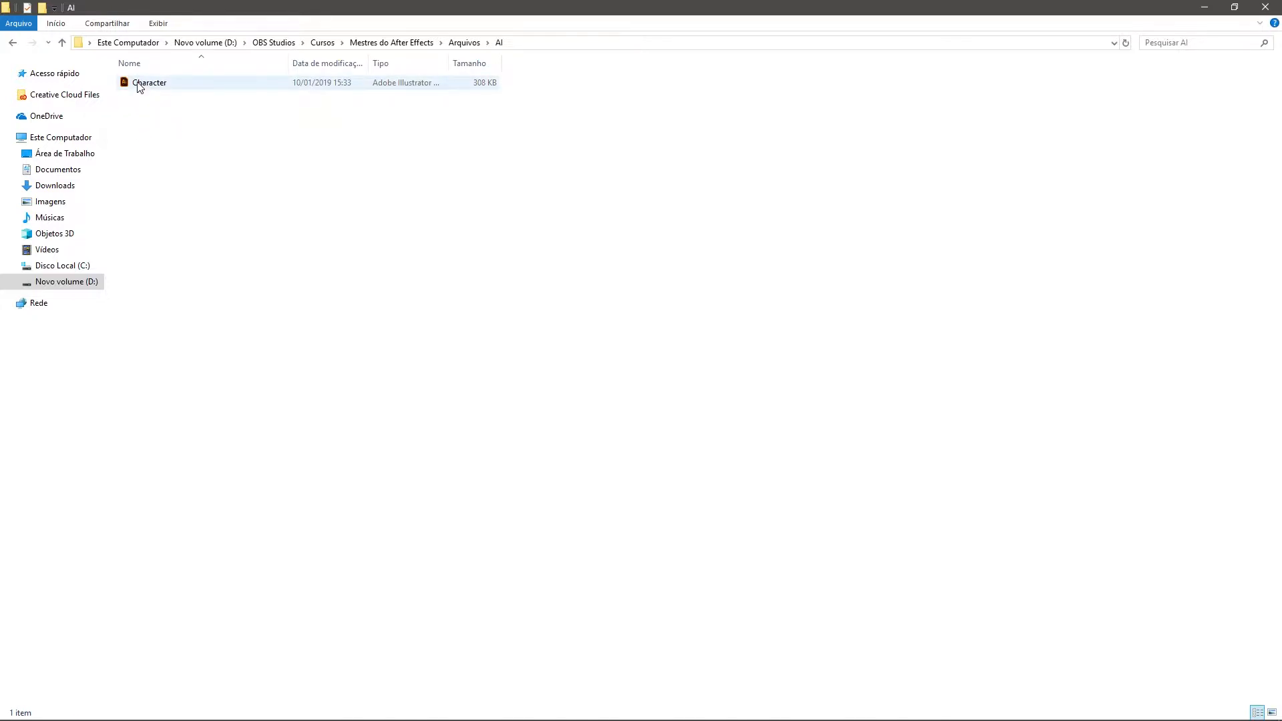
double_click(156, 85)
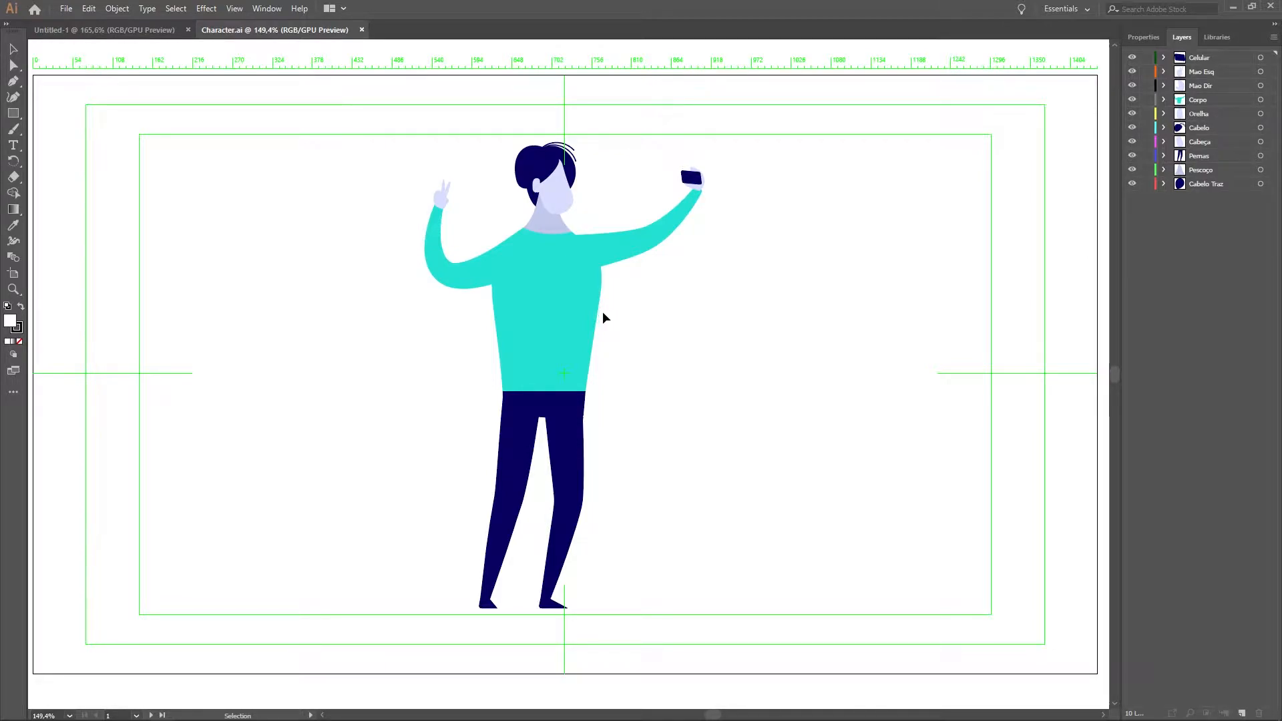
Step: Switch to the browser, browse the character graphics on Freepik, and return to Illustrator
mouse_move(77, 717)
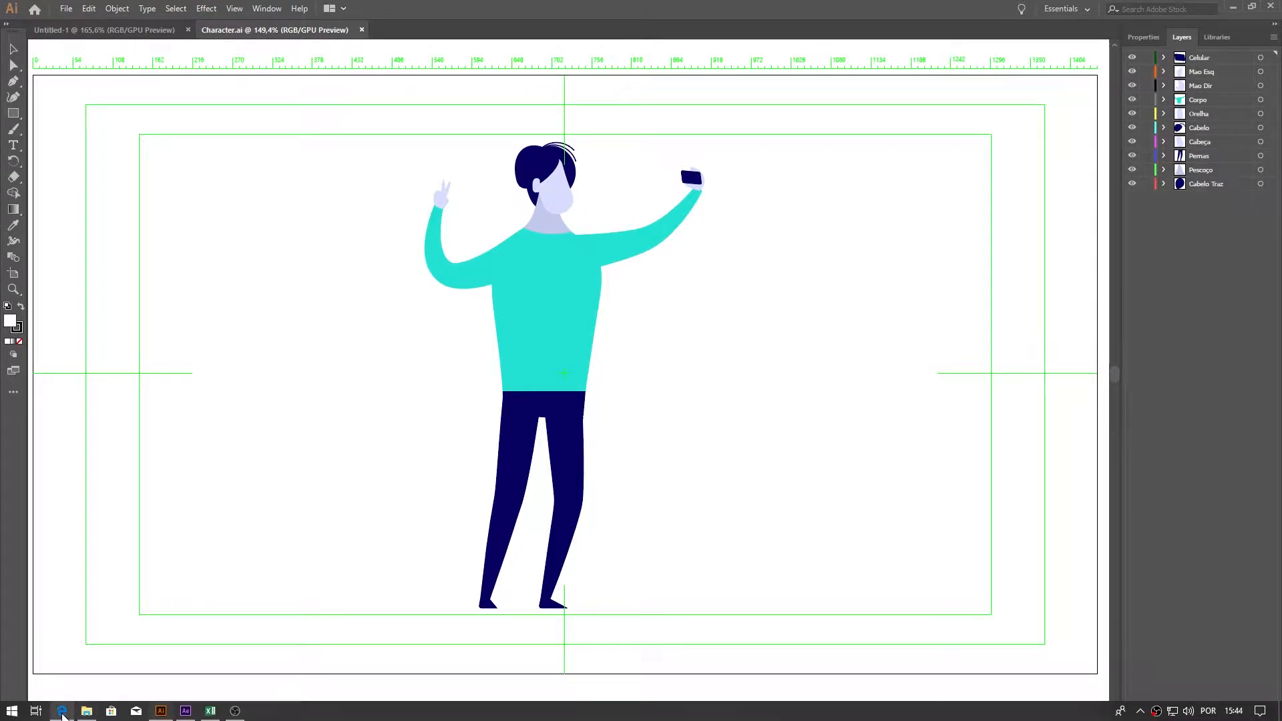
click(84, 663)
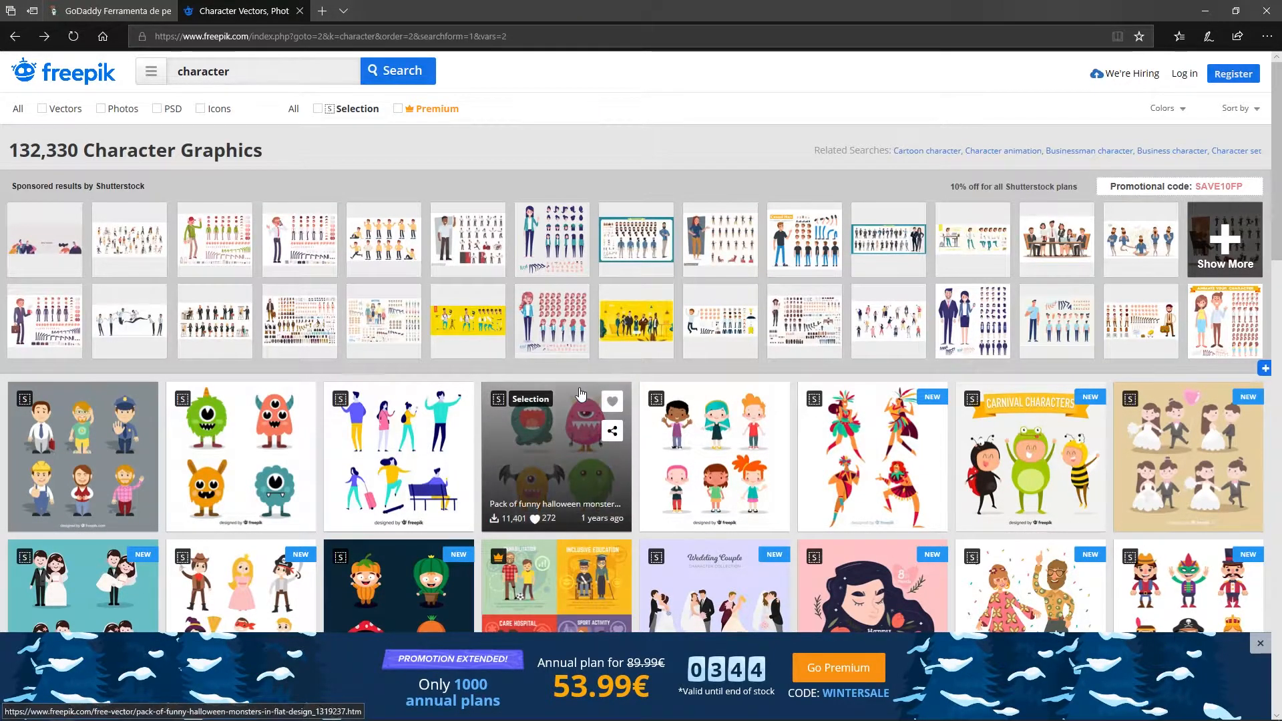
scroll(374, 381, down, 2)
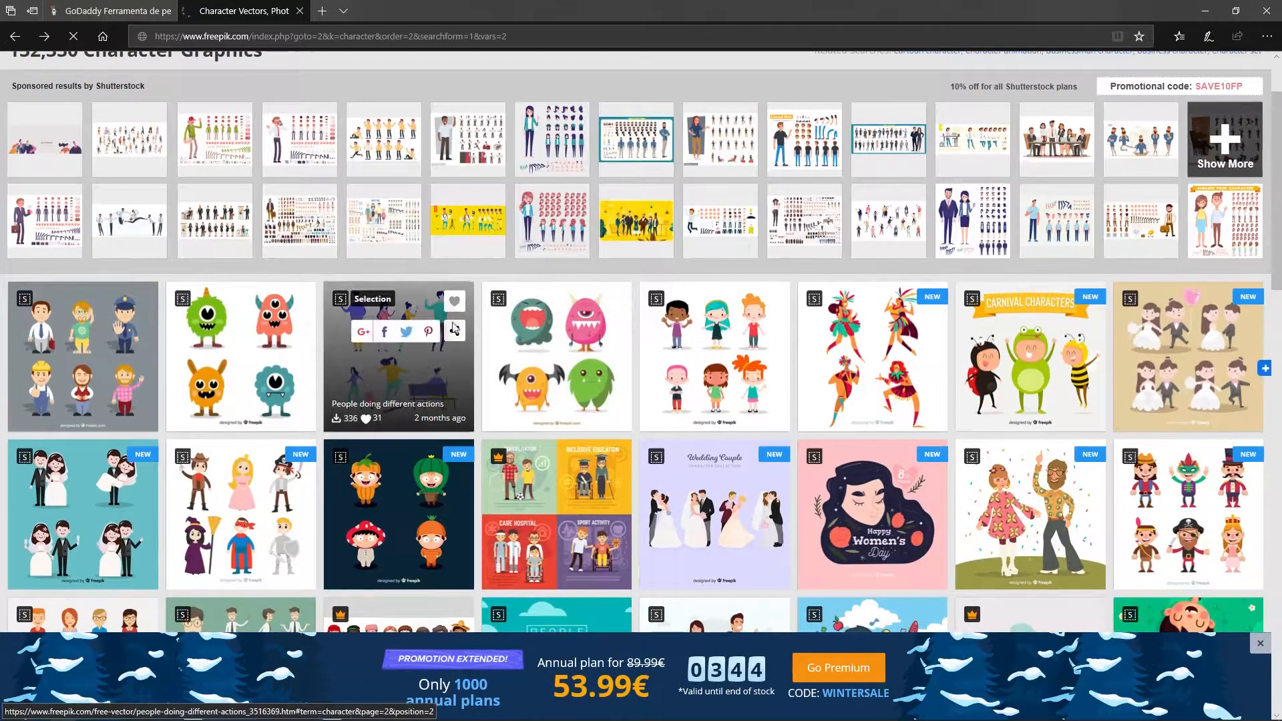
click(394, 382)
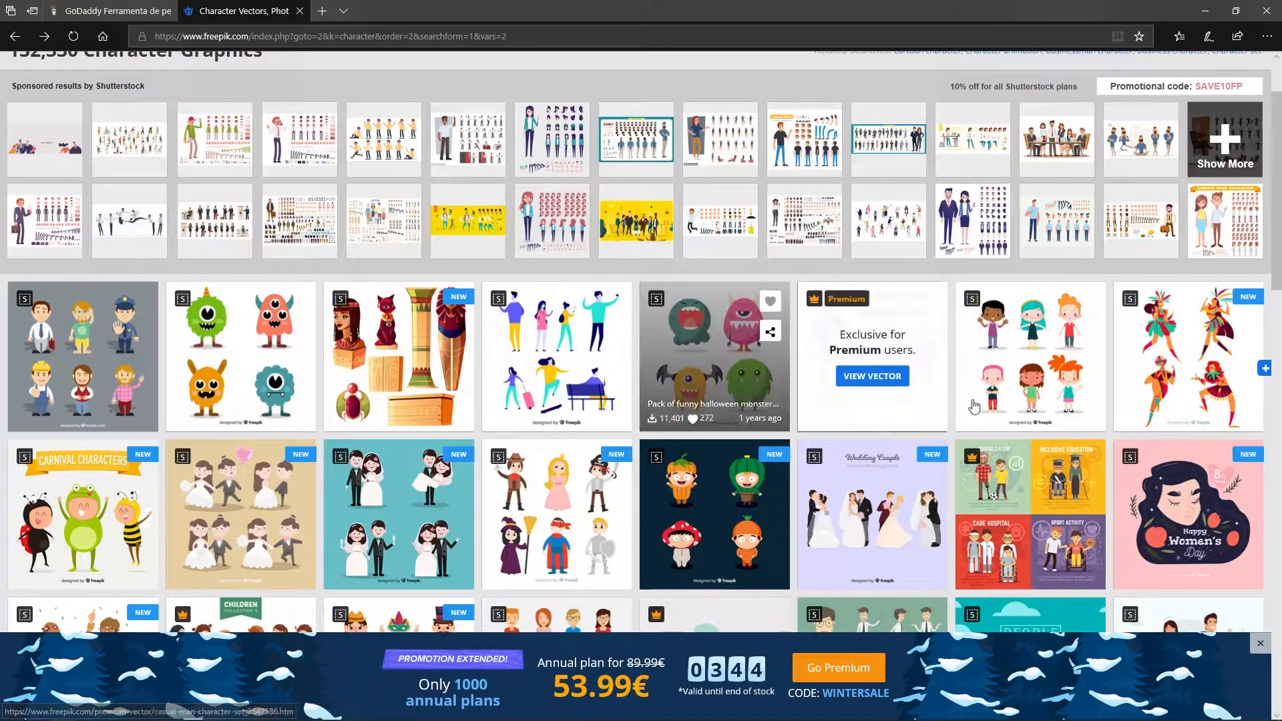
scroll(1096, 471, down, 2)
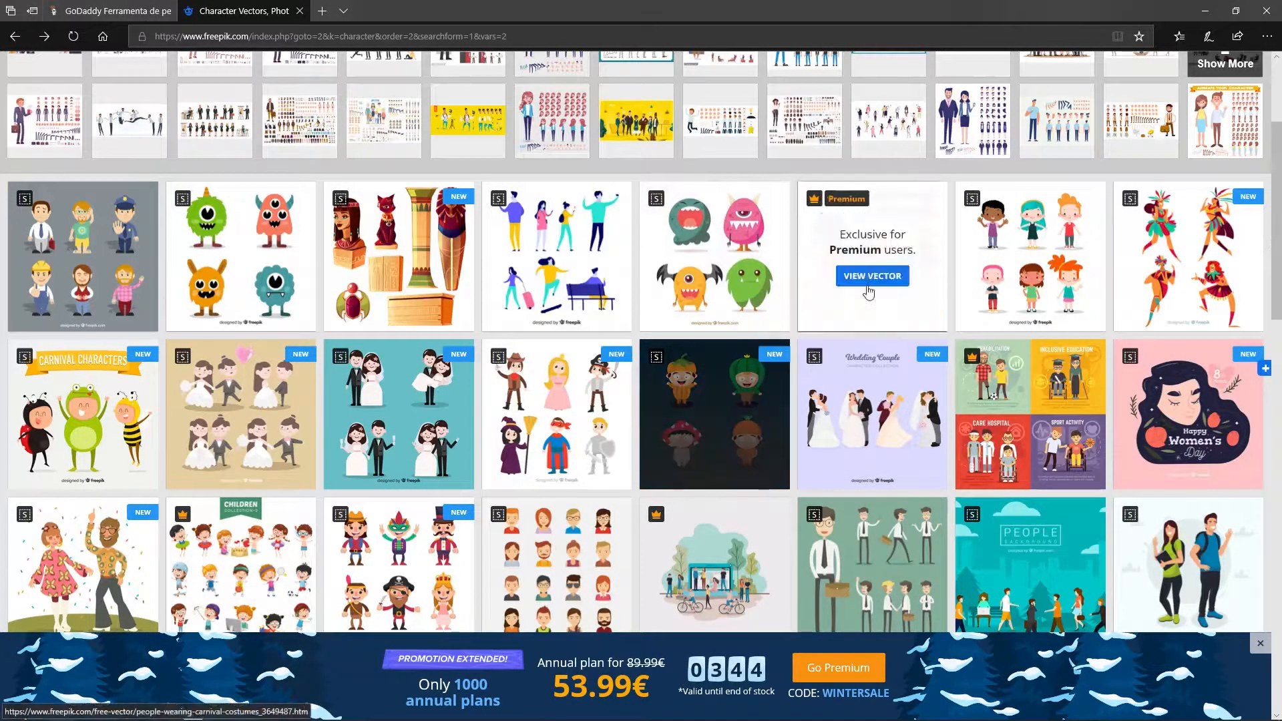
click(1195, 12)
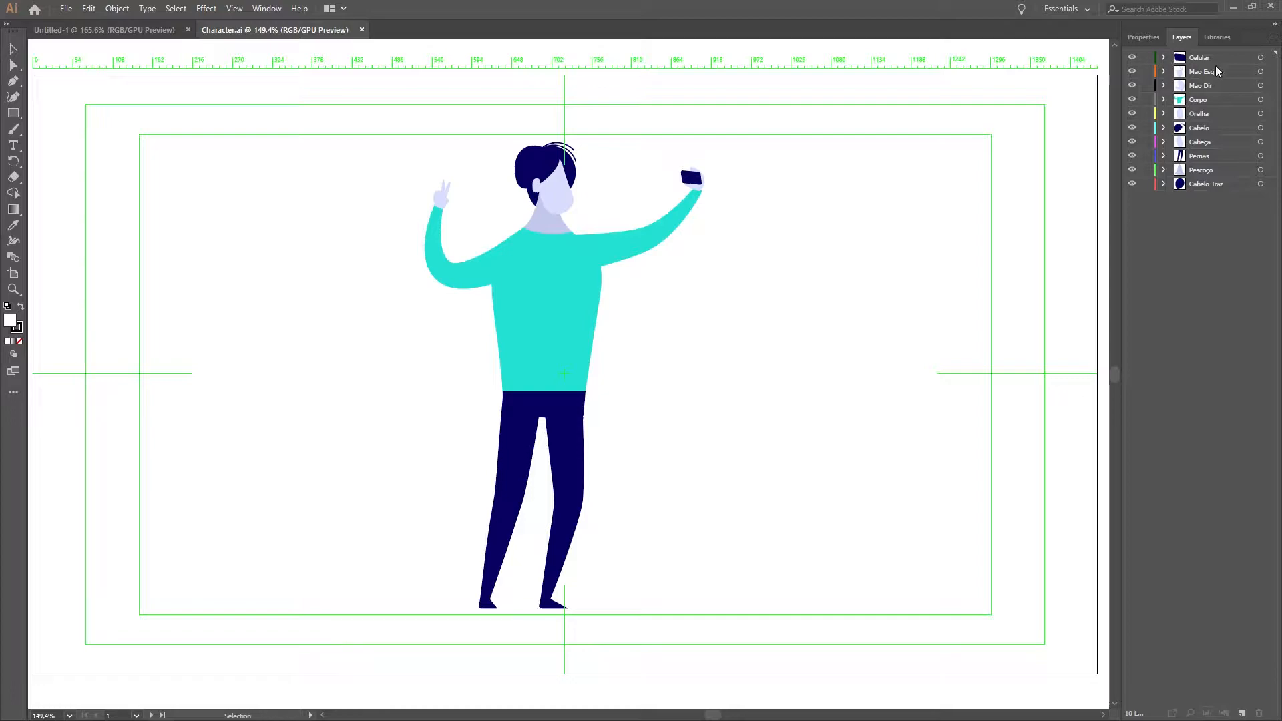
Step: Widen the Layers panel, select the artwork of the Celular layer on the artboard, and deselect it
drag(1121, 107, 806, 116)
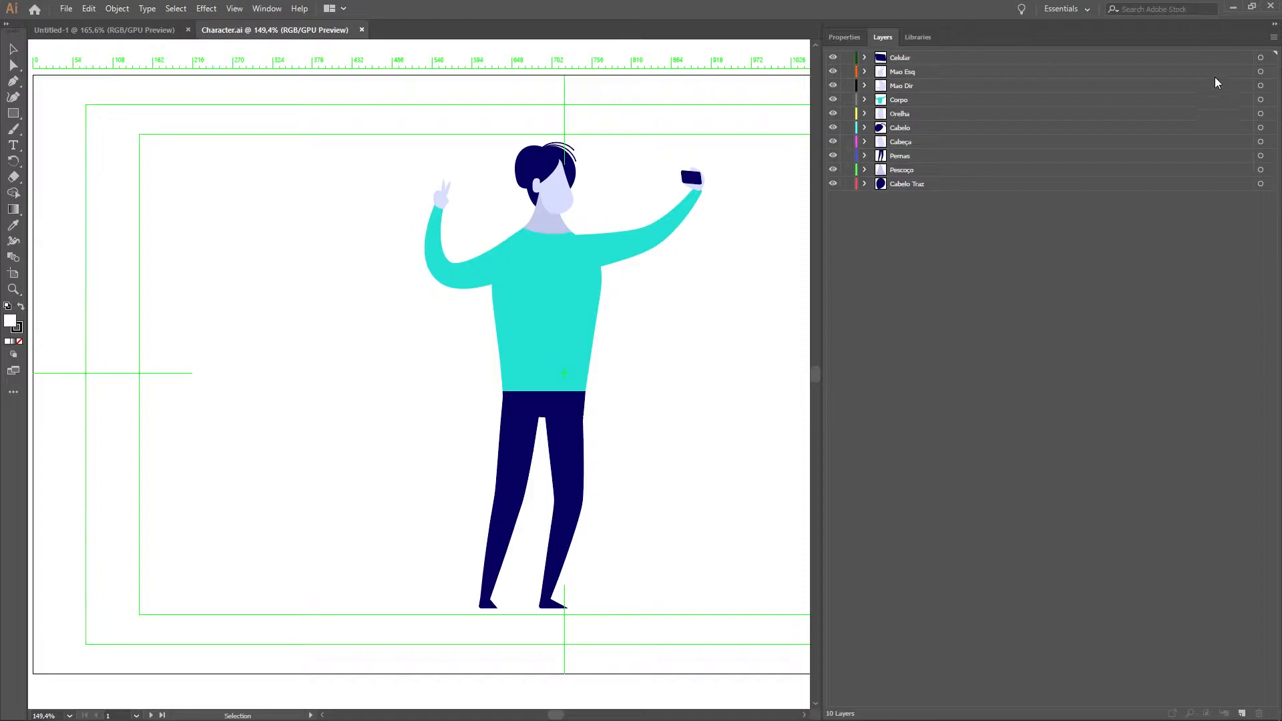
click(1260, 58)
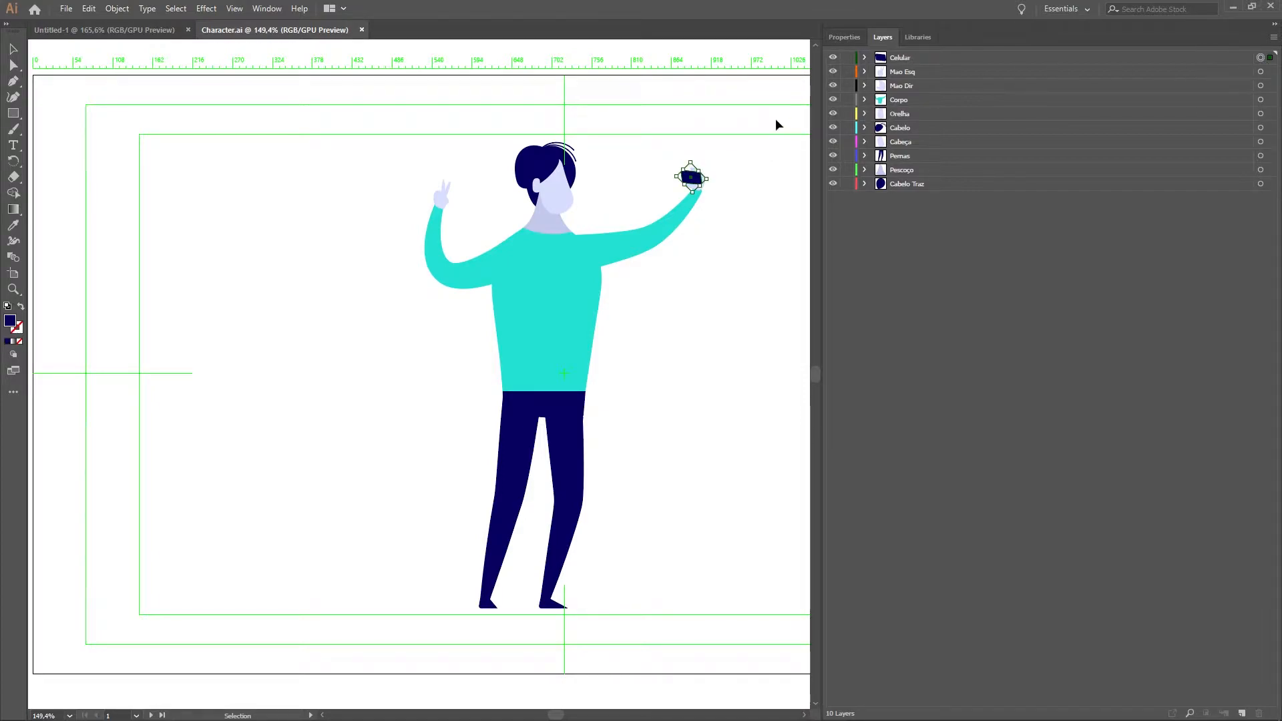
click(764, 212)
Step: Toggle the visibility of the Celular, Mao Esq, Corpo and Orelha layers to check each body part
click(833, 58)
click(834, 58)
click(832, 72)
click(832, 71)
click(833, 100)
click(832, 99)
click(833, 114)
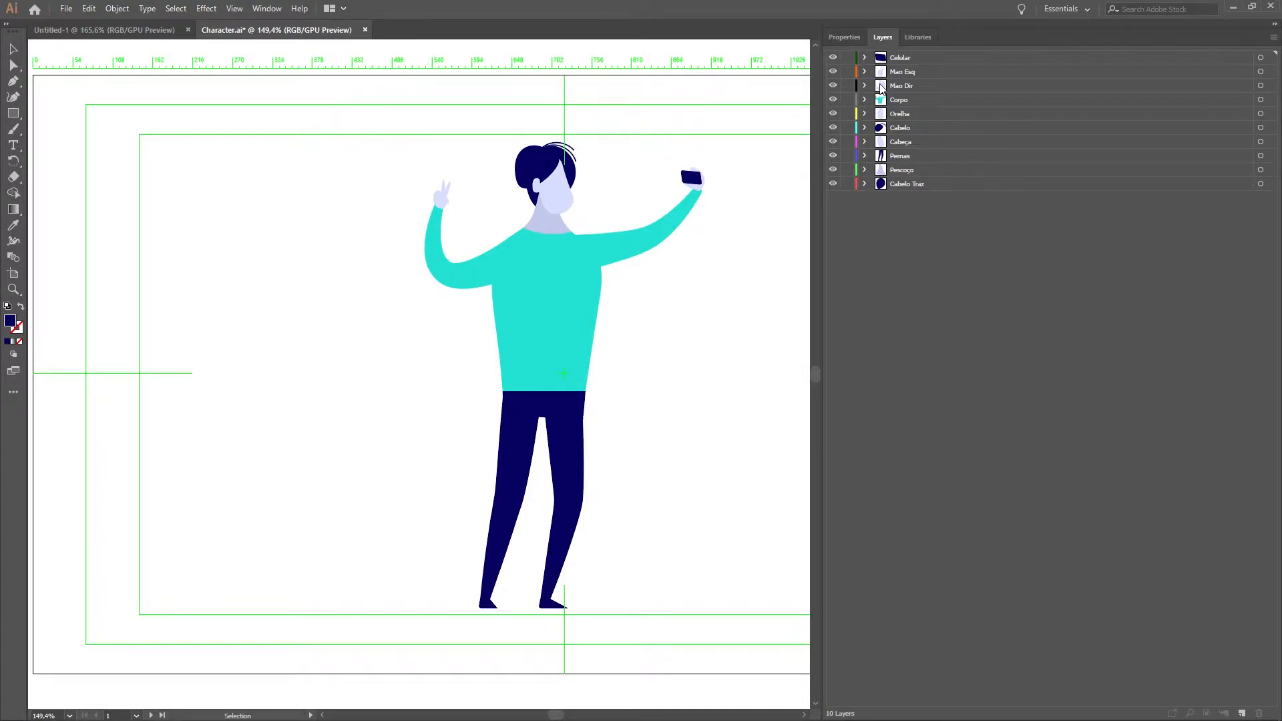
Step: Highlight the Celular, Mao Esq, Mao Dir and Corpo layers individually, select all layers from Celular to Cabelo Traz, and clear the selection
click(906, 60)
click(901, 73)
click(901, 99)
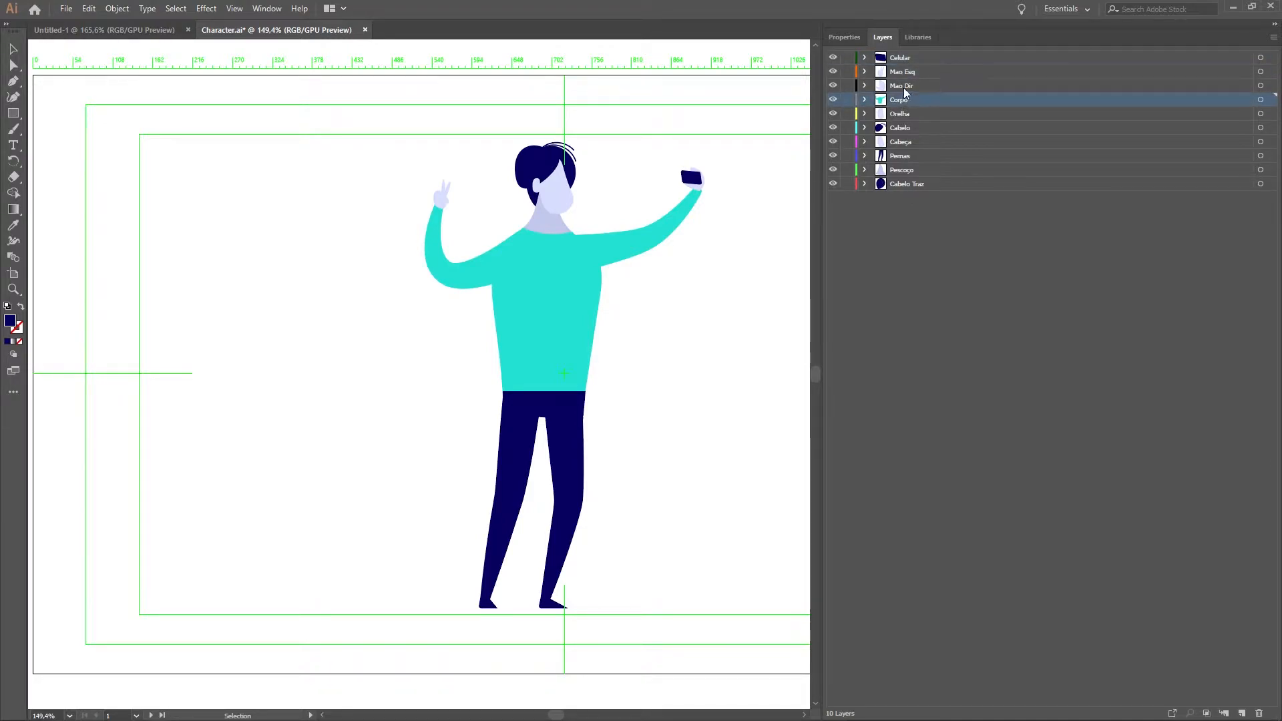
click(903, 85)
click(905, 103)
drag(888, 248, 918, 53)
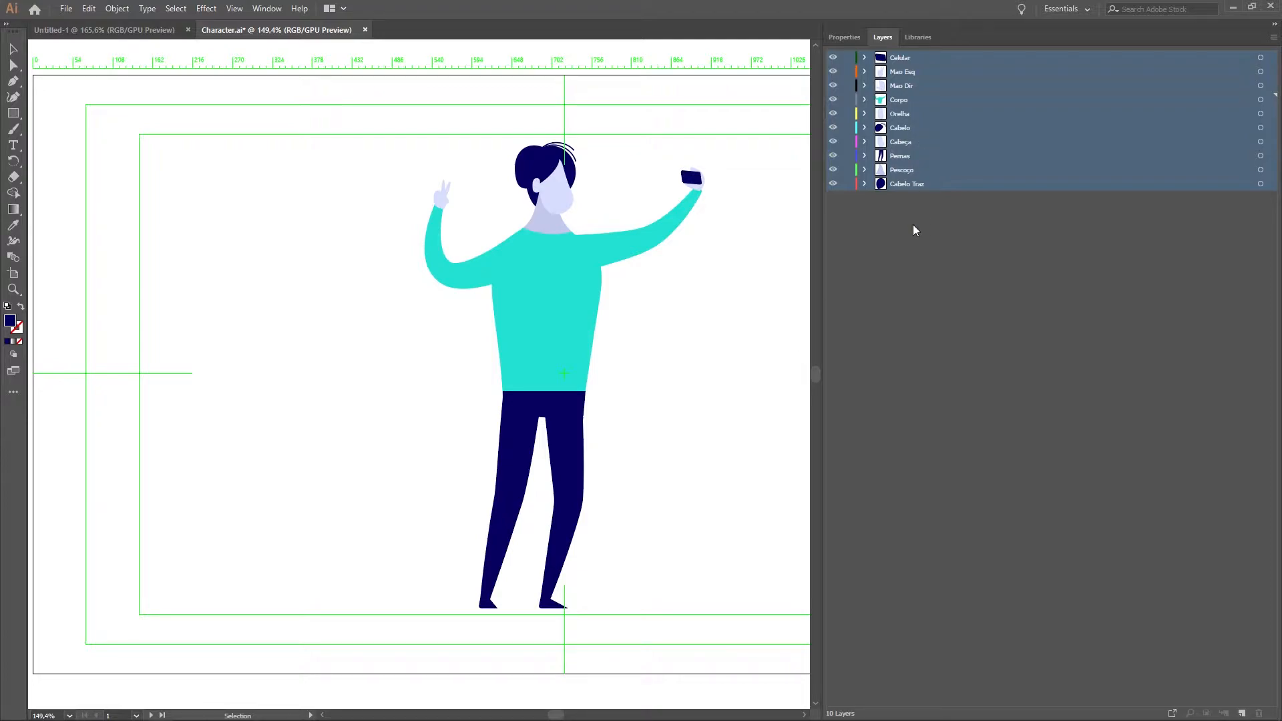
click(915, 230)
Step: Create a new layer, move all the character layers into it, collapse it and save the file
click(1242, 713)
drag(899, 255, 898, 100)
click(905, 57)
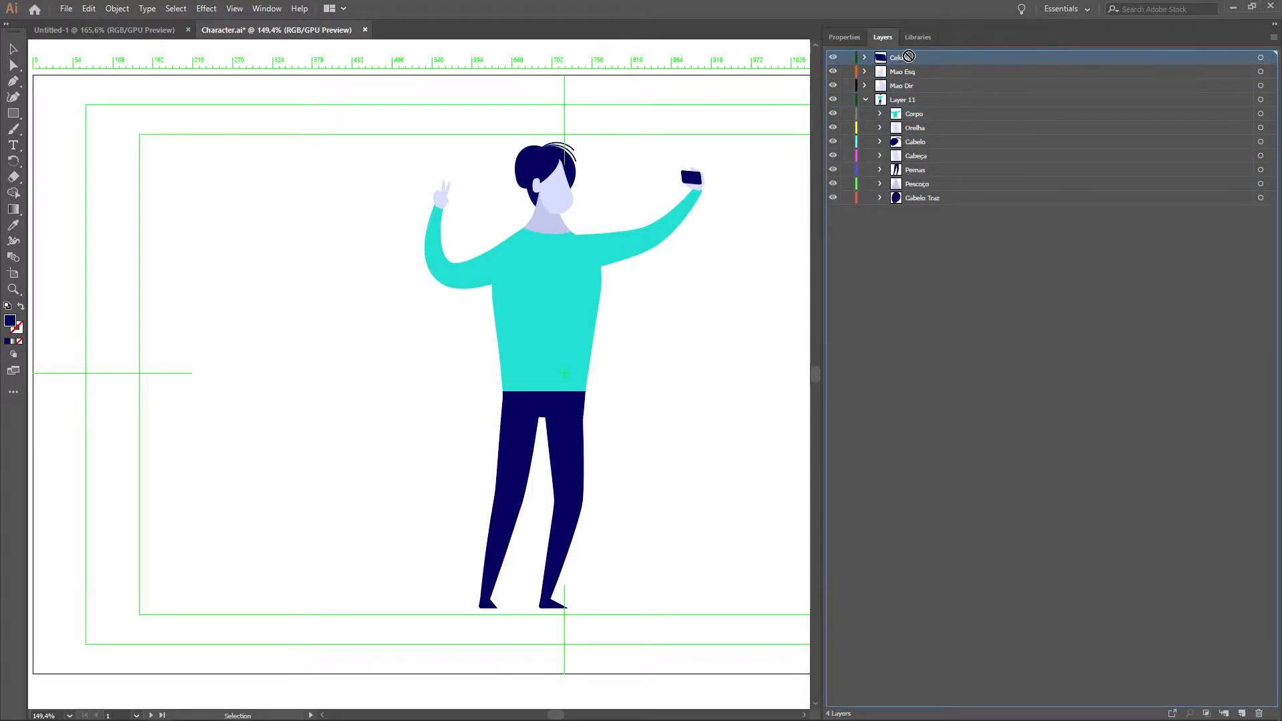
shift+click(903, 85)
drag(903, 85, 904, 99)
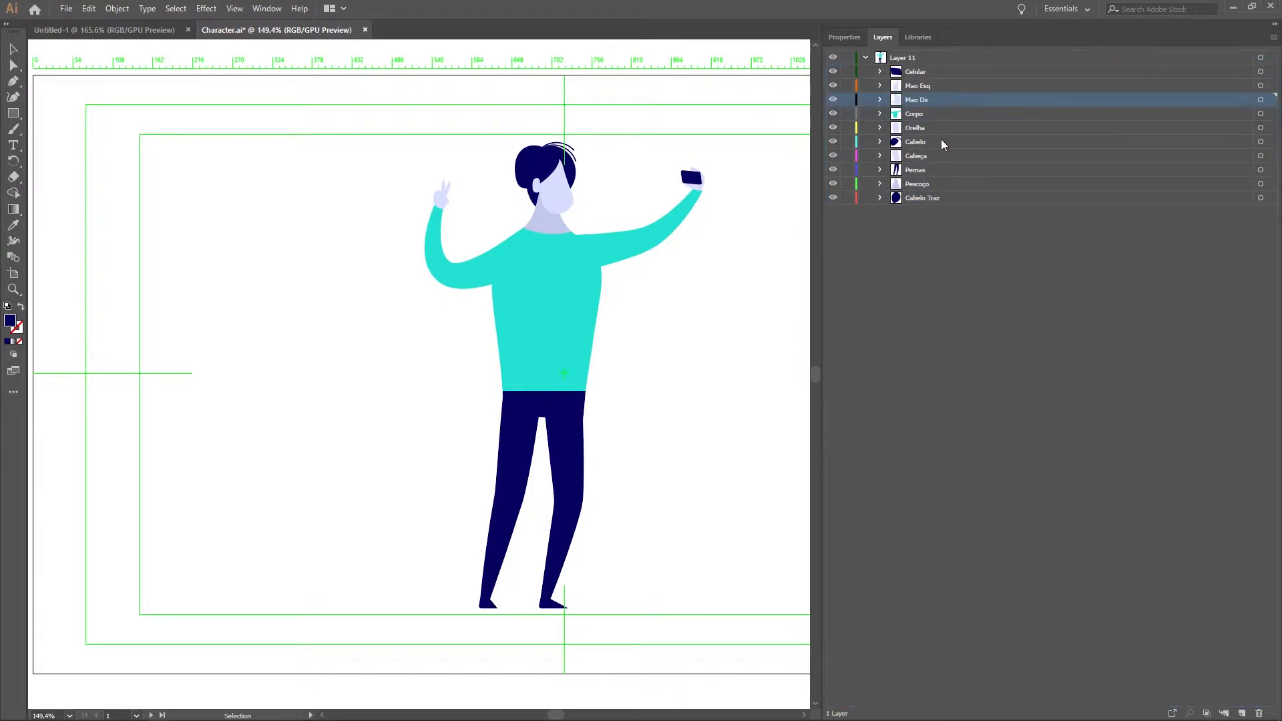
click(866, 58)
key(ctrl+s)
Step: Switch to After Effects, import the Character file from the AI folder and create a composition from it
mouse_move(275, 682)
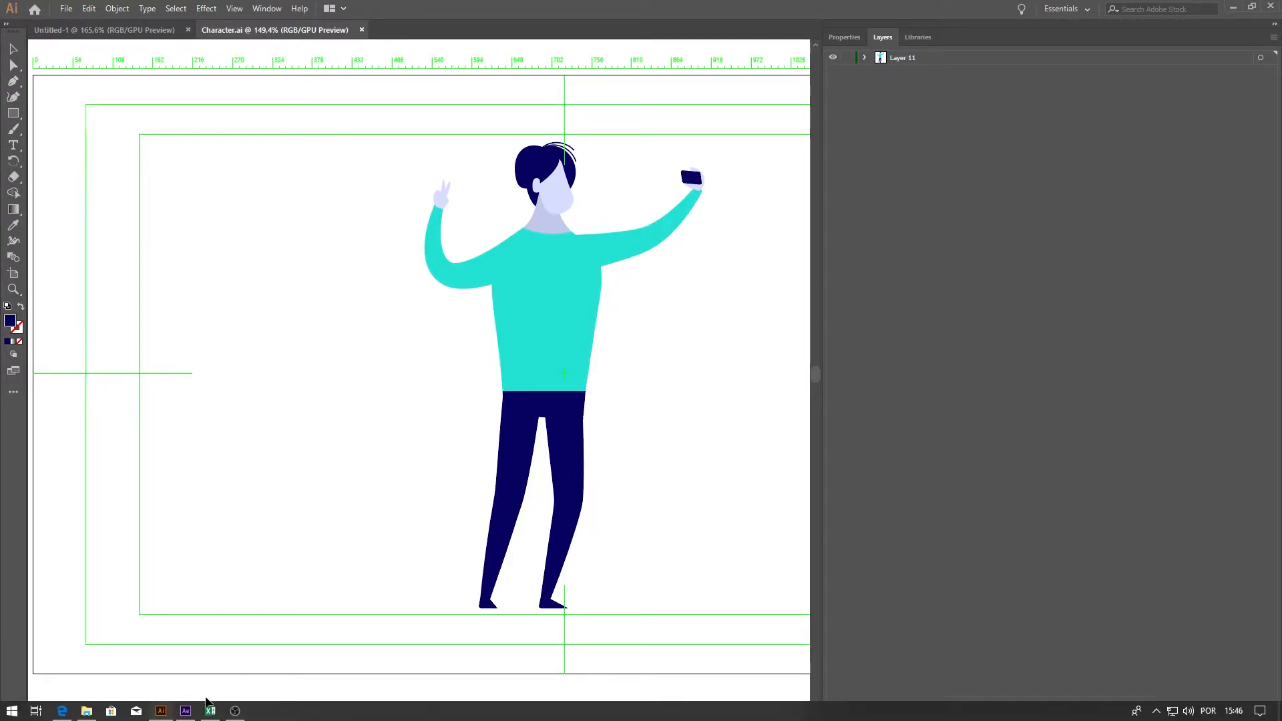
click(186, 711)
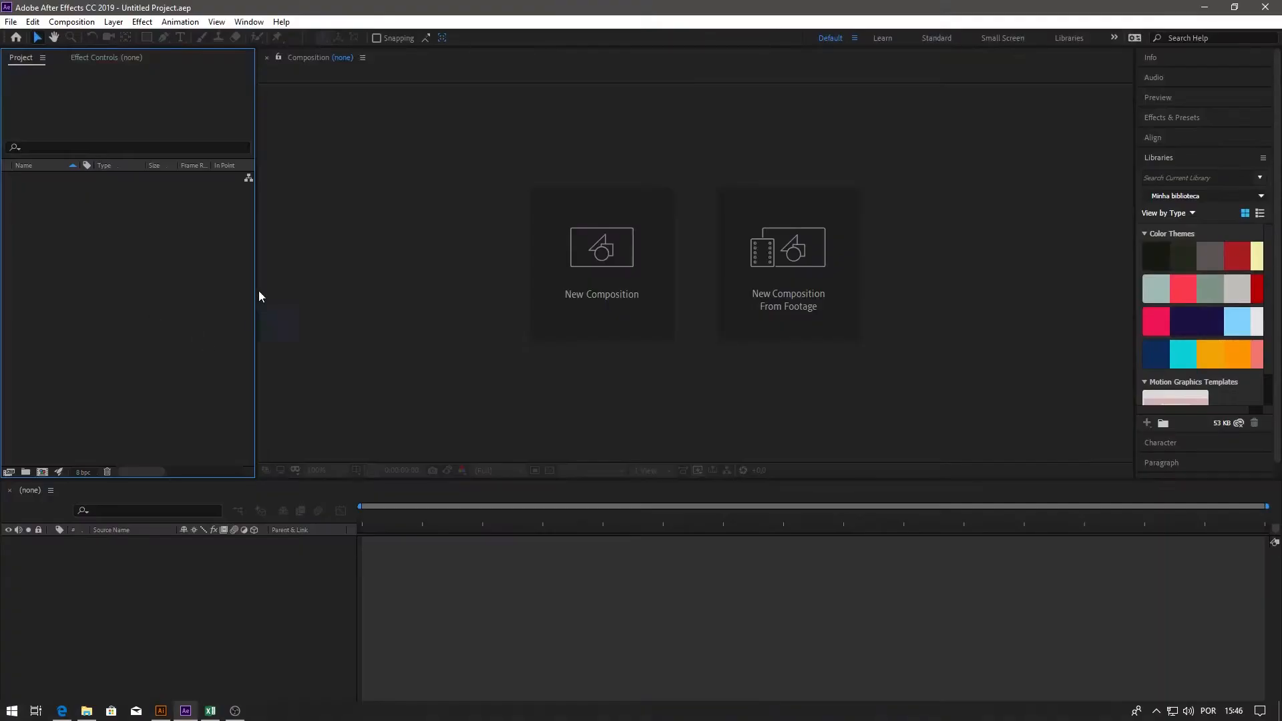
double_click(130, 262)
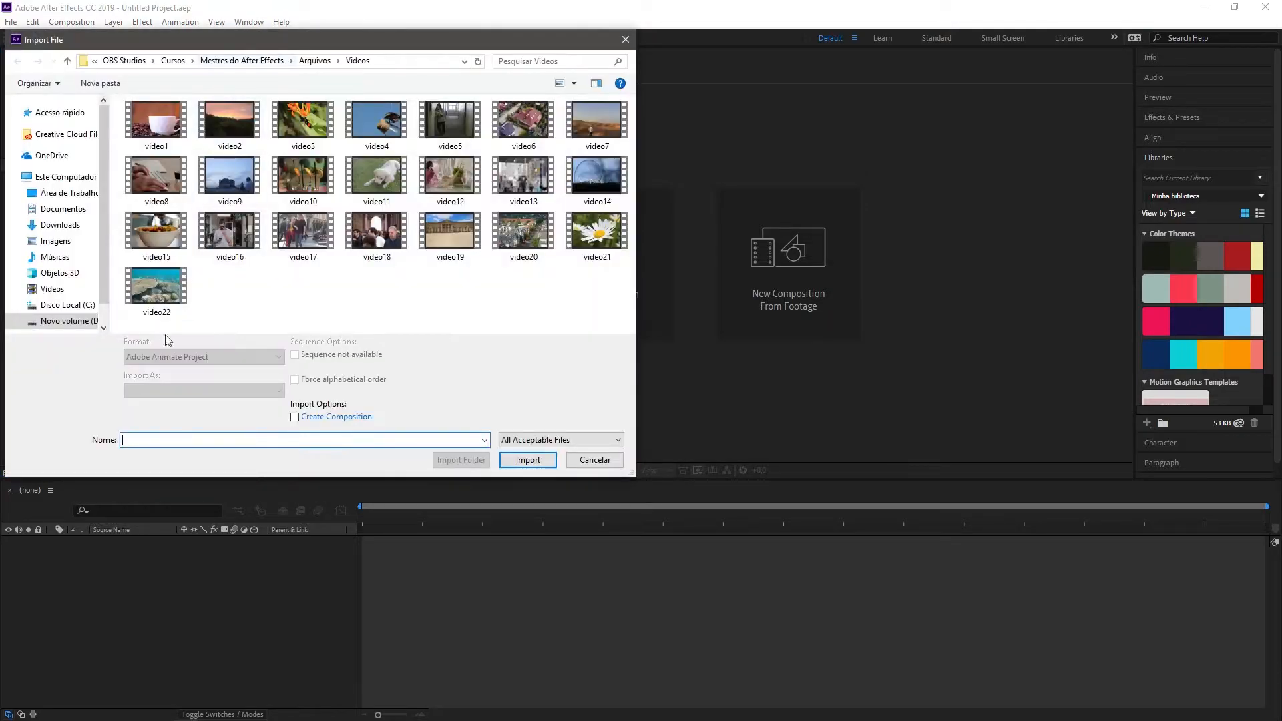
click(314, 61)
double_click(144, 127)
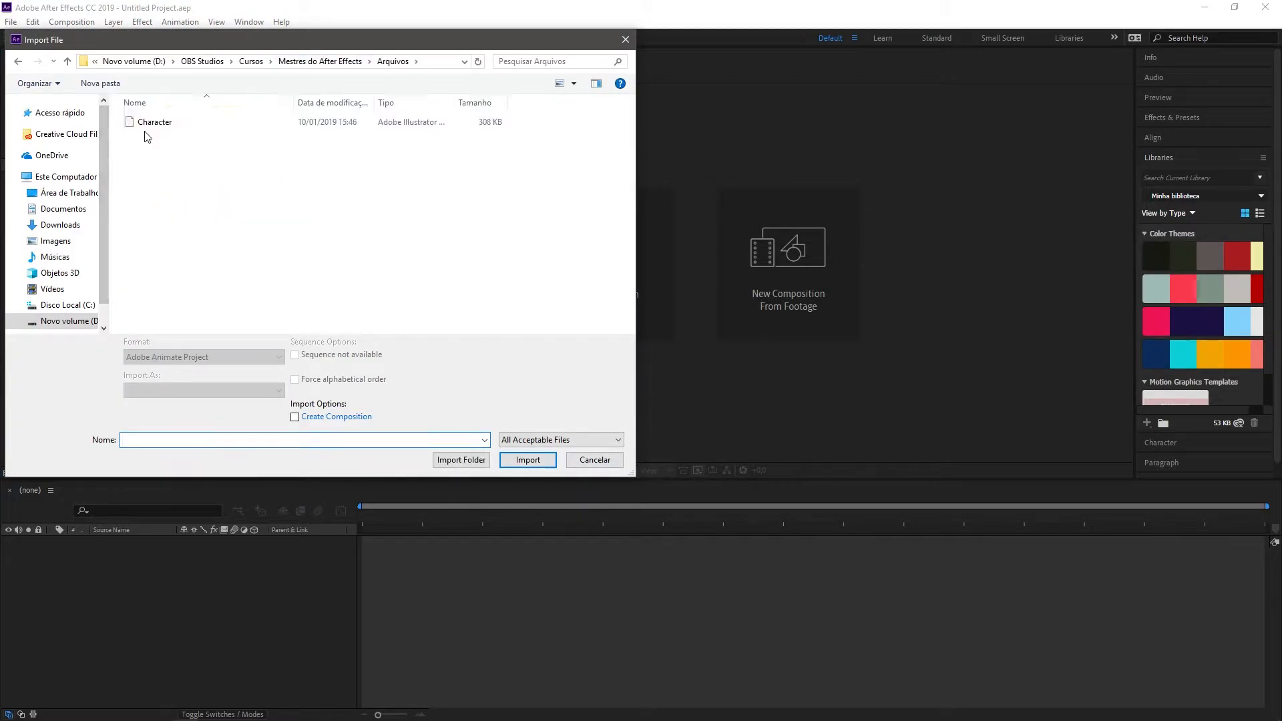
click(144, 124)
click(524, 460)
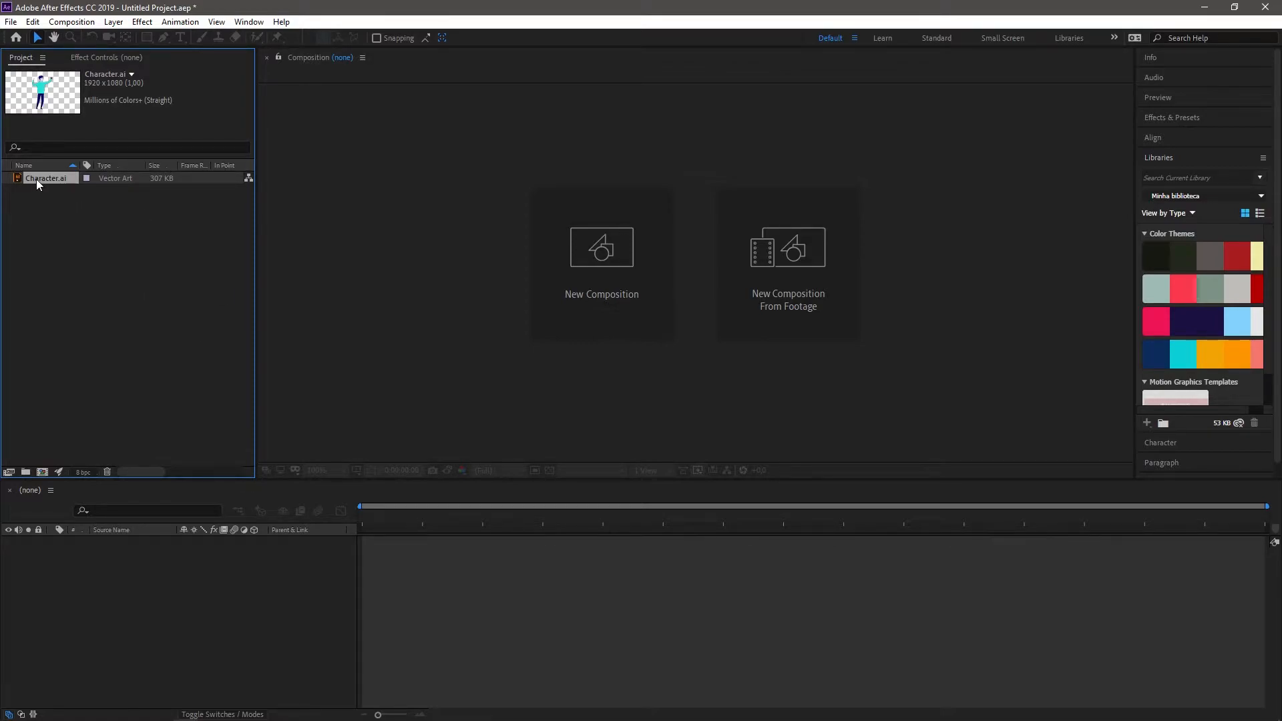
drag(47, 456, 43, 472)
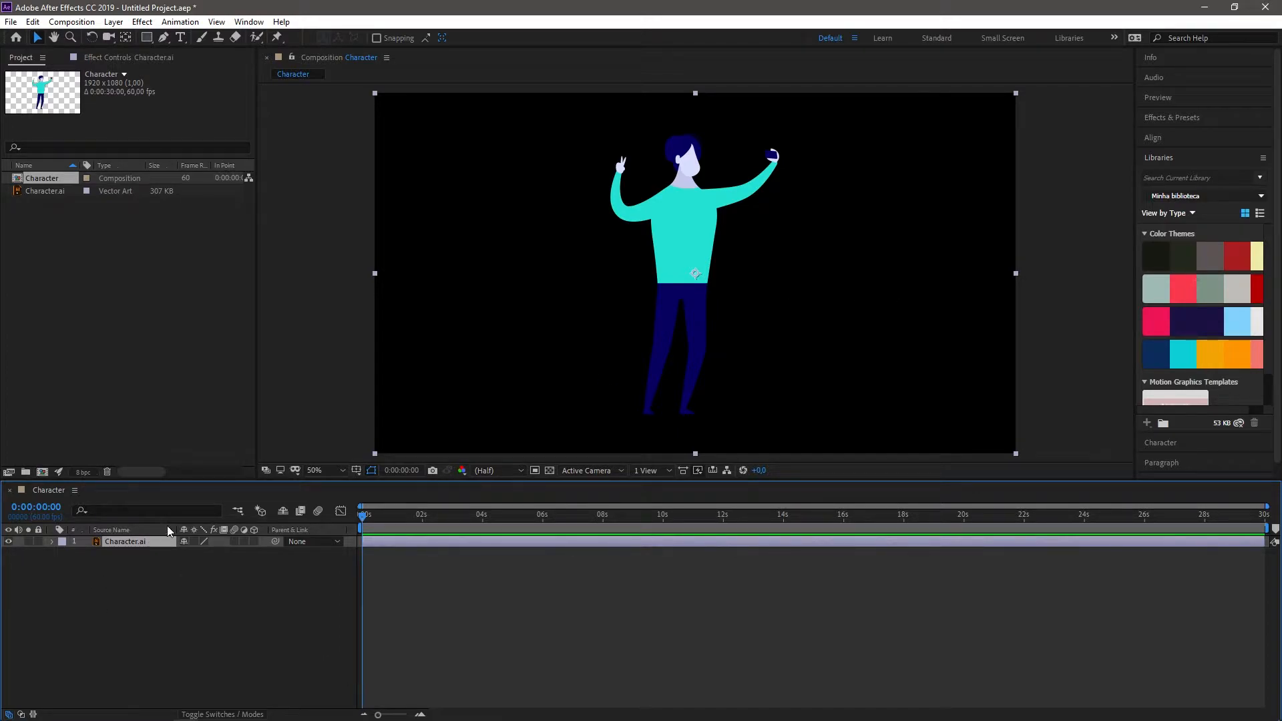
click(1028, 163)
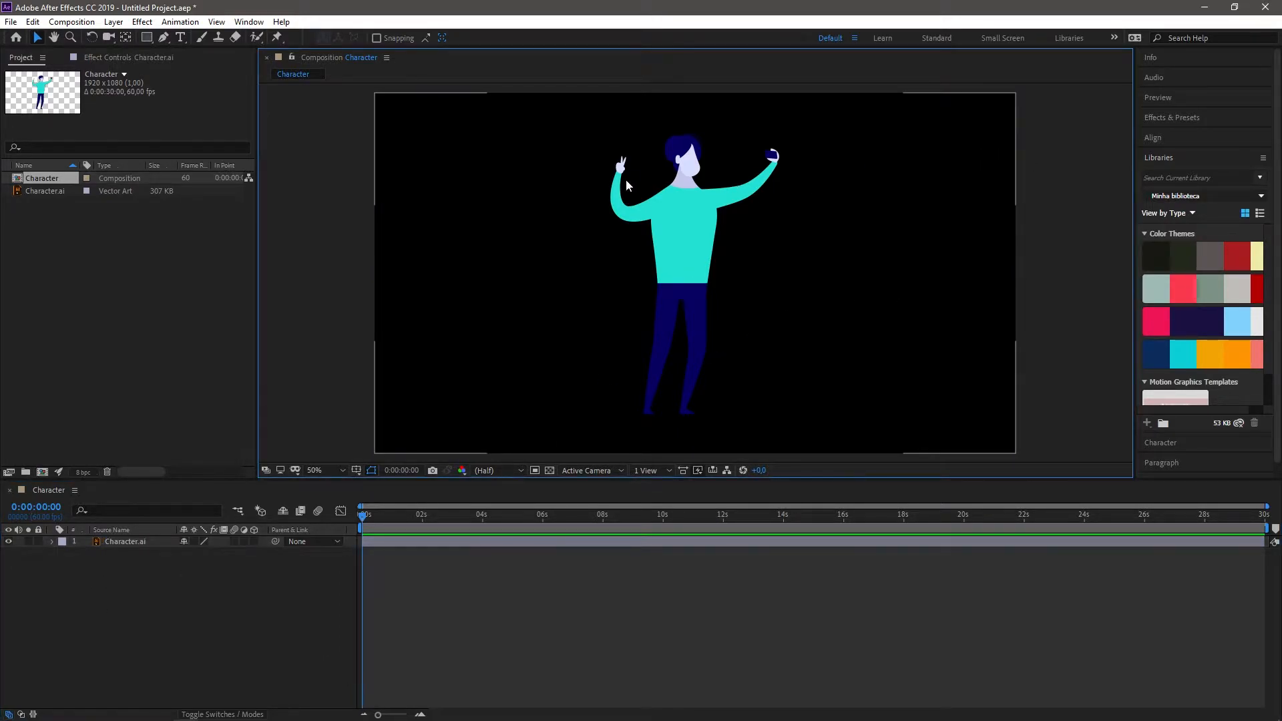
Step: Examine the imported character up close and in full in the composition view
key(period)
key(period)
key(period)
key(period)
drag(575, 134, 572, 539)
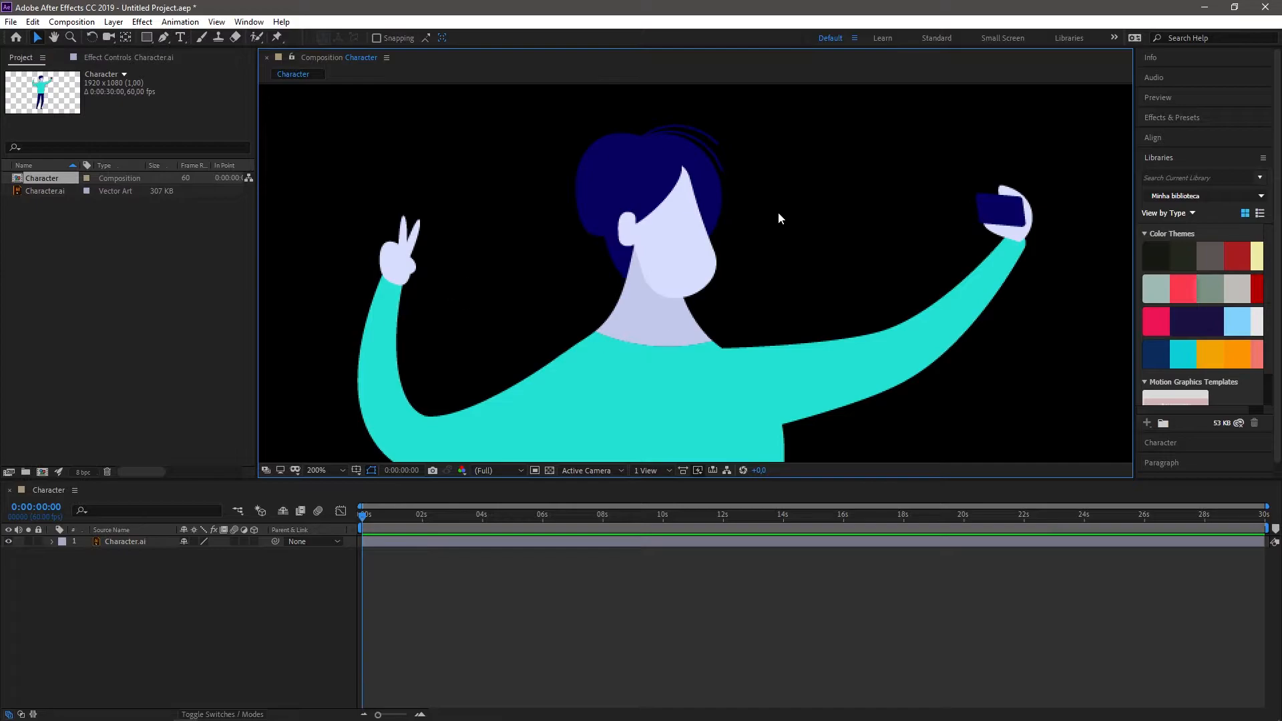
scroll(553, 360, down, 4)
drag(770, 275, 698, 283)
scroll(785, 202, up, 2)
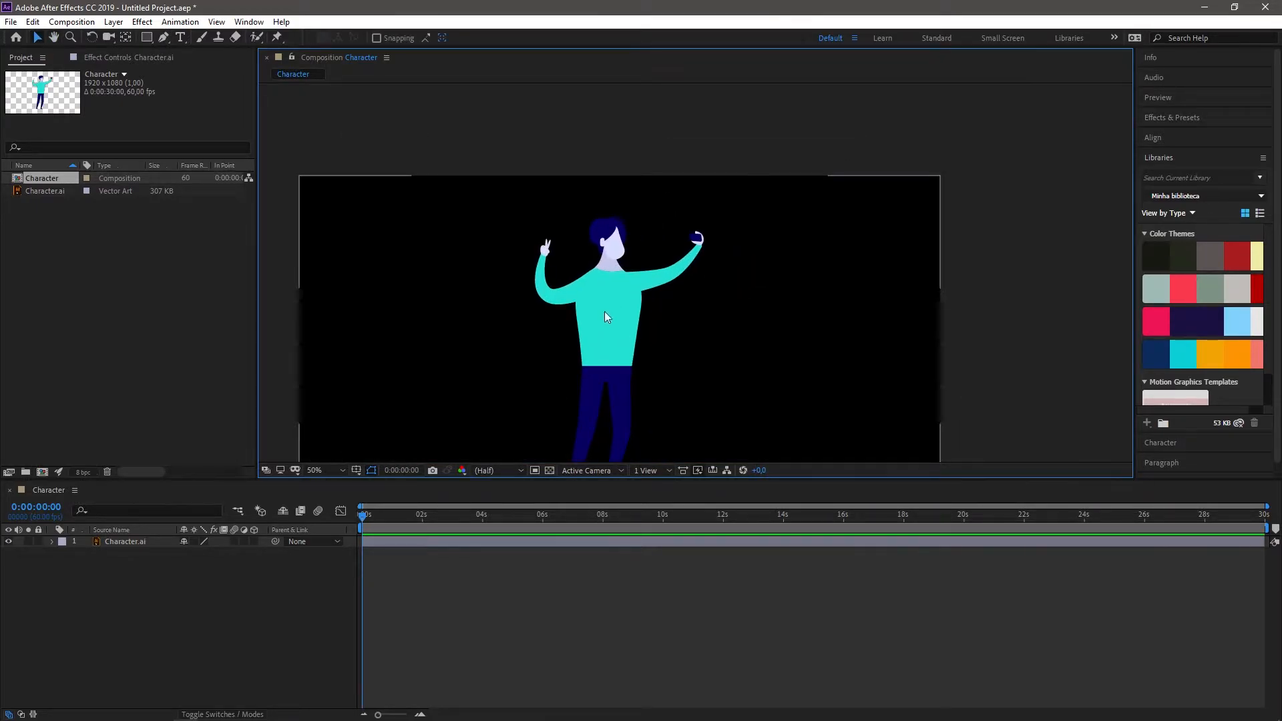
drag(607, 312, 670, 223)
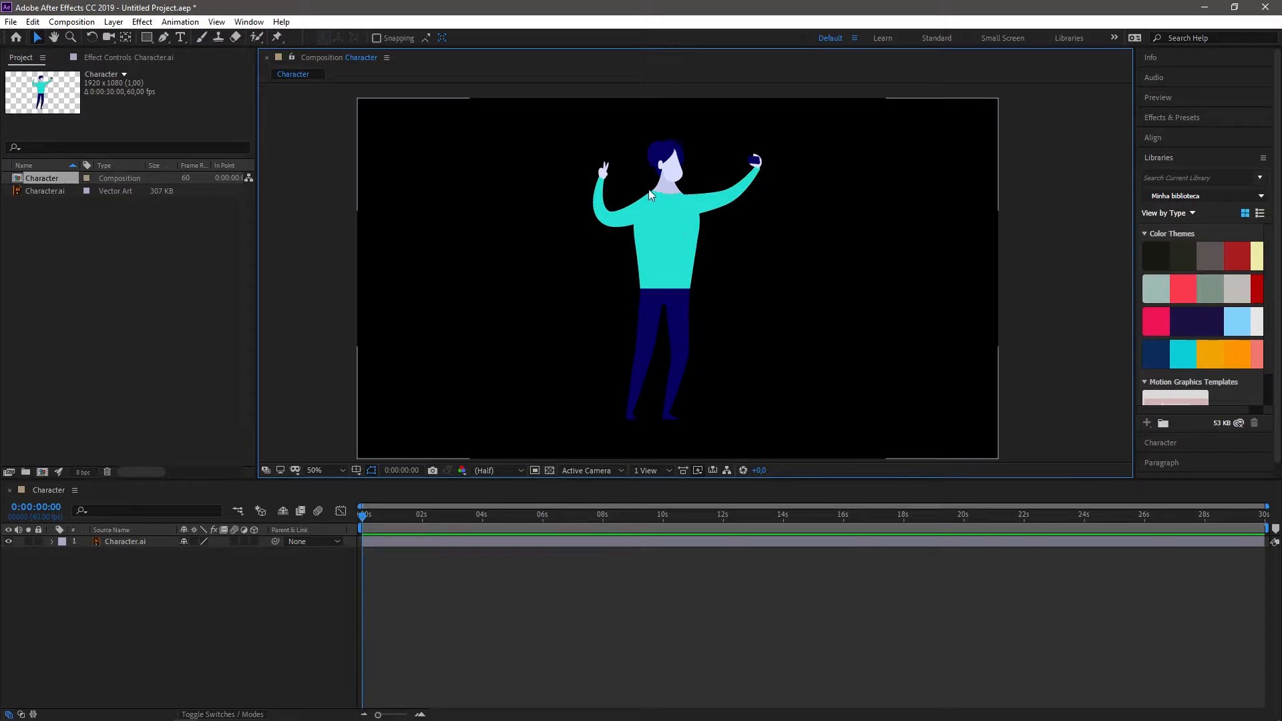
Step: Delete the Character composition and Character.ai from the project
drag(9, 216, 75, 160)
key(Delete)
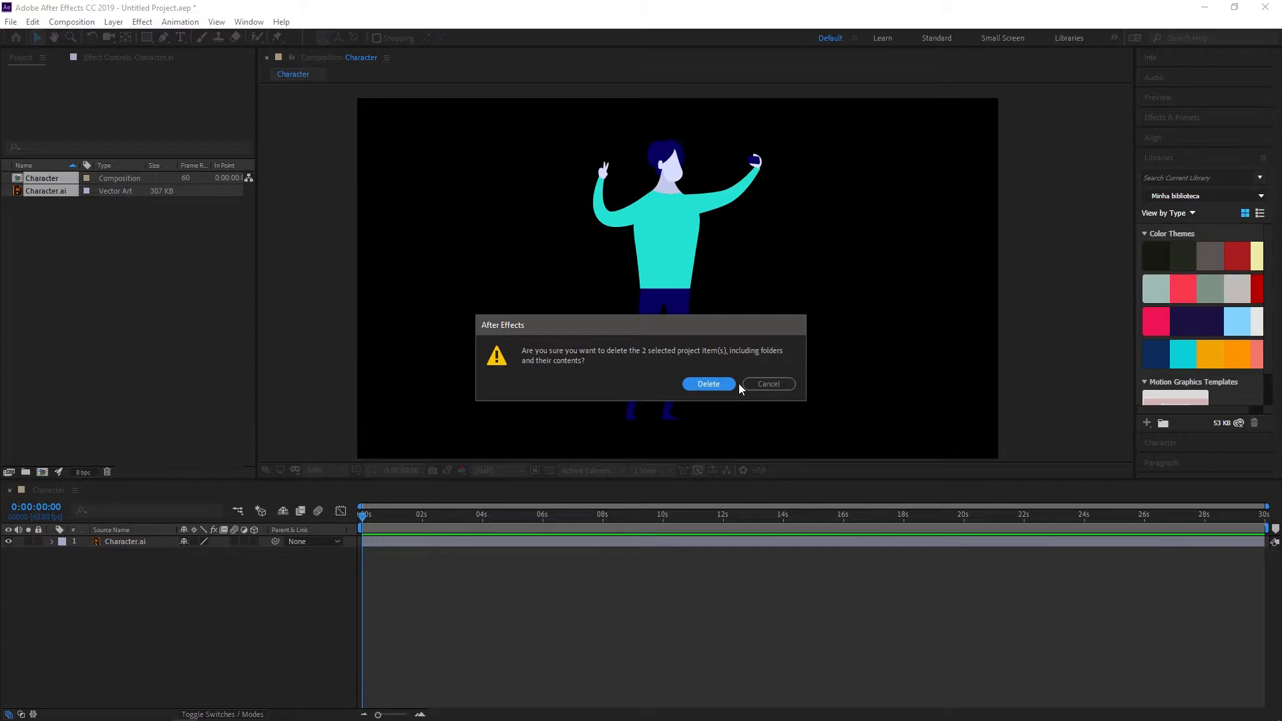
click(733, 384)
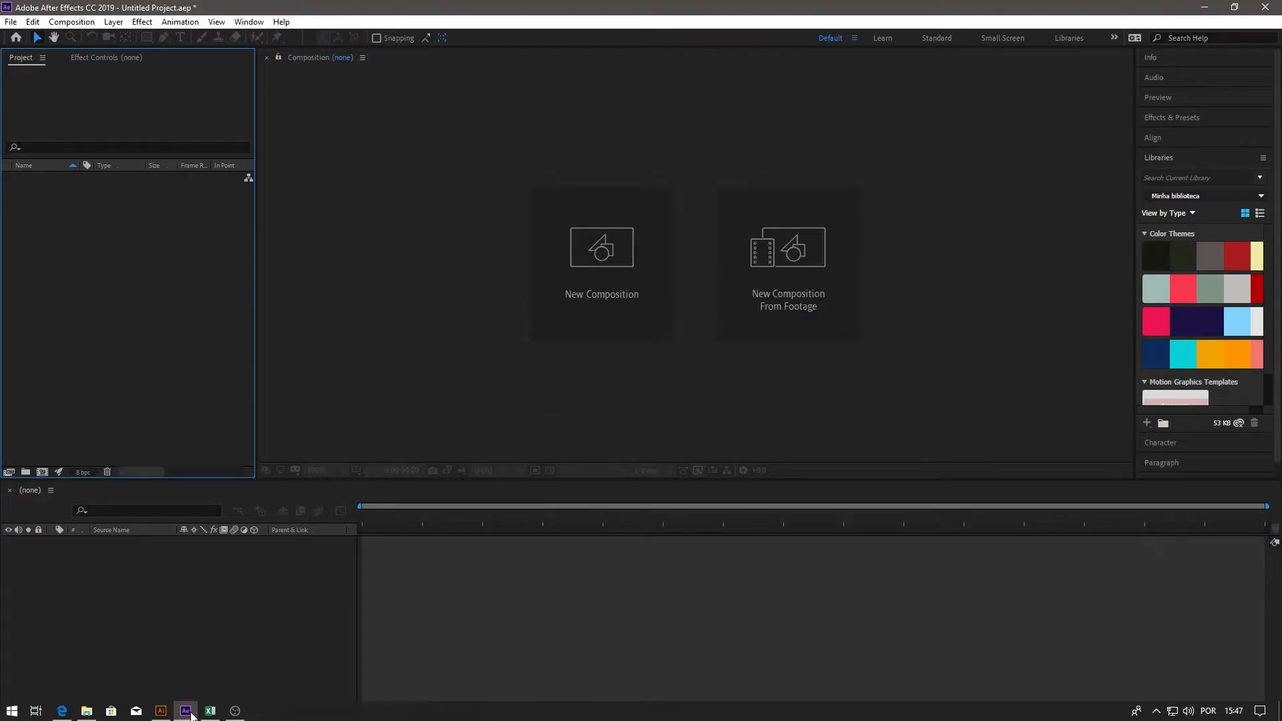
Step: Switch back to Illustrator, undo the moves of the character layers and the new layer, and save the file
click(160, 711)
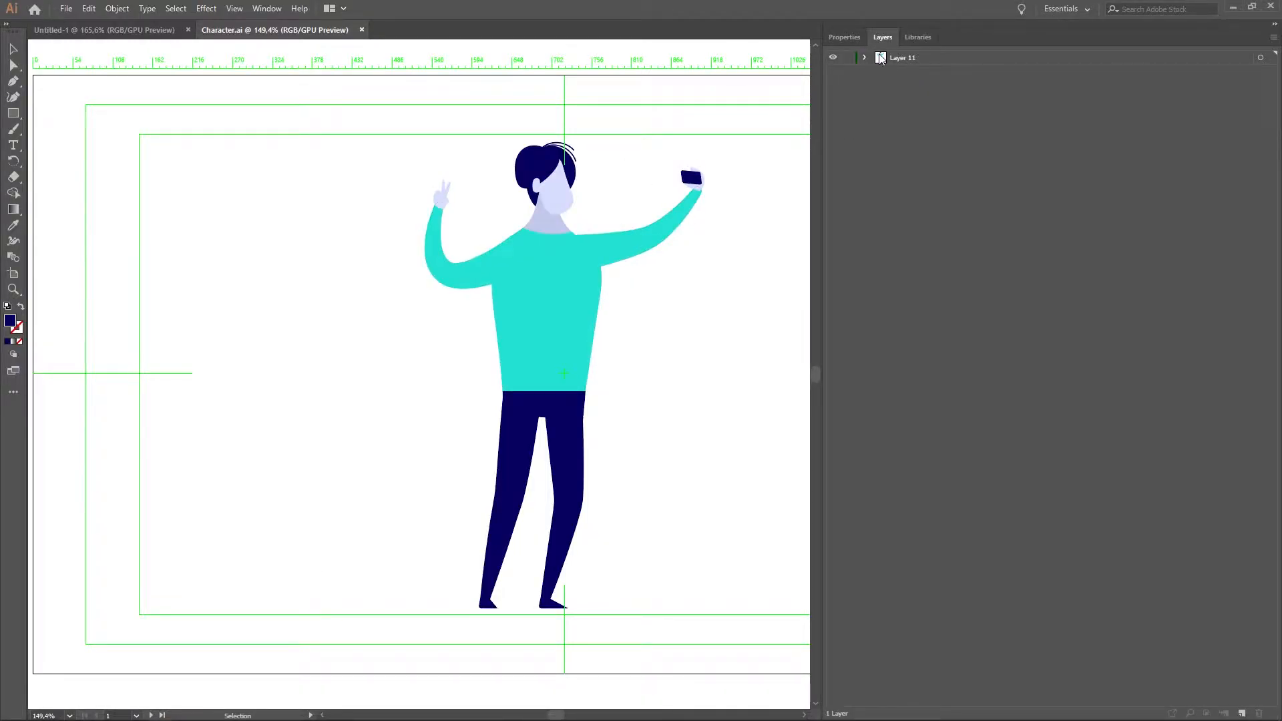
key(ctrl+z)
key(ctrl+z)
key(ctrl+z)
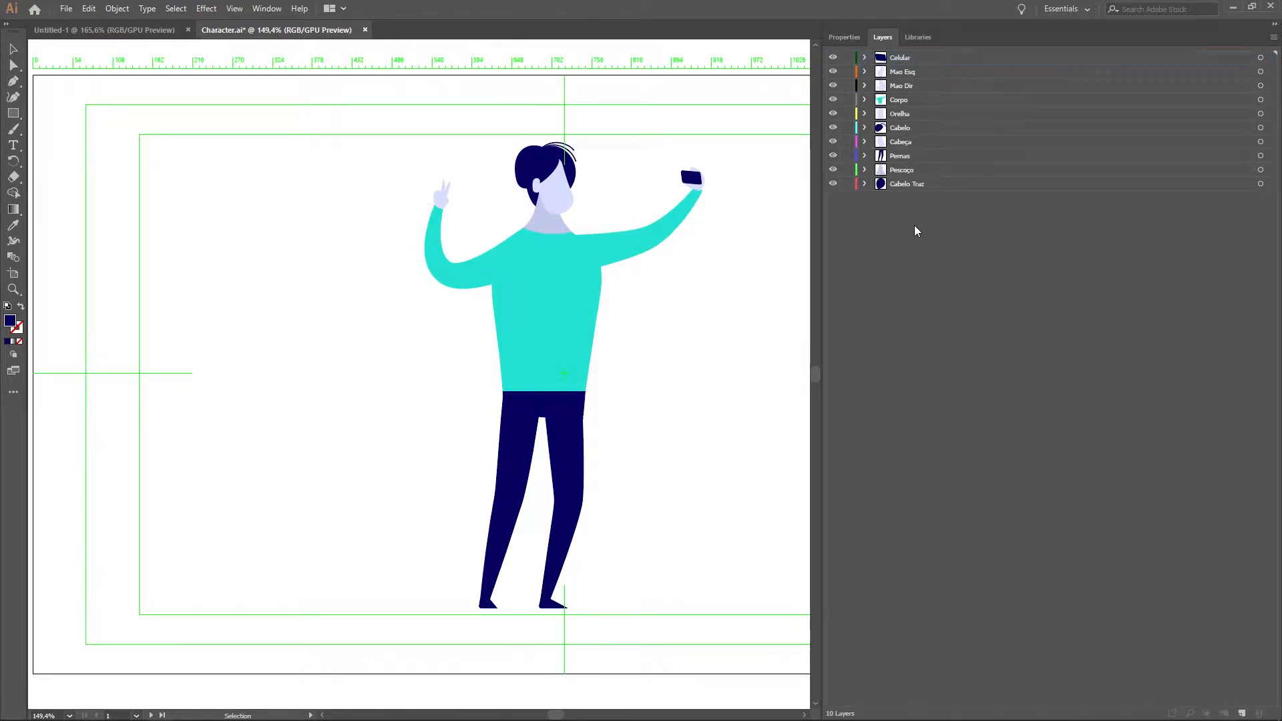
key(ctrl+s)
Step: Open the Arte file from the PSD folder in Photoshop and collapse the Learn and Libraries panels
mouse_move(100, 720)
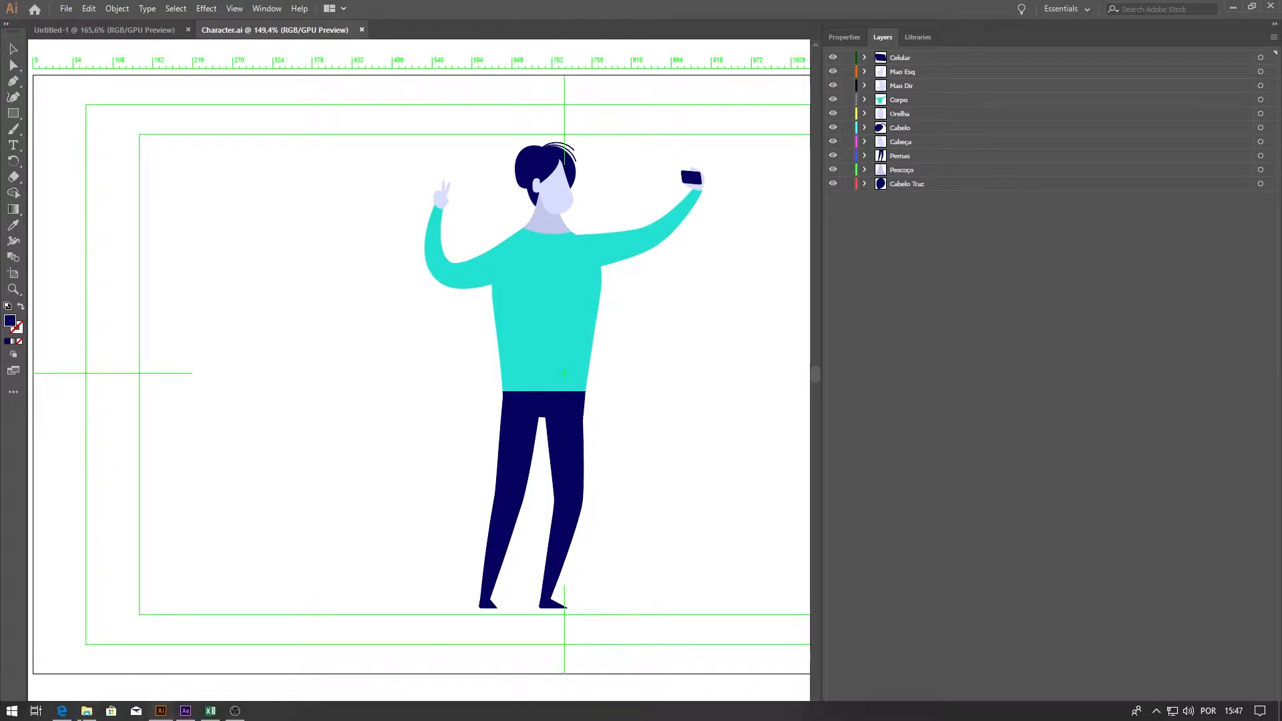
click(80, 651)
click(13, 42)
click(12, 44)
click(32, 43)
double_click(296, 100)
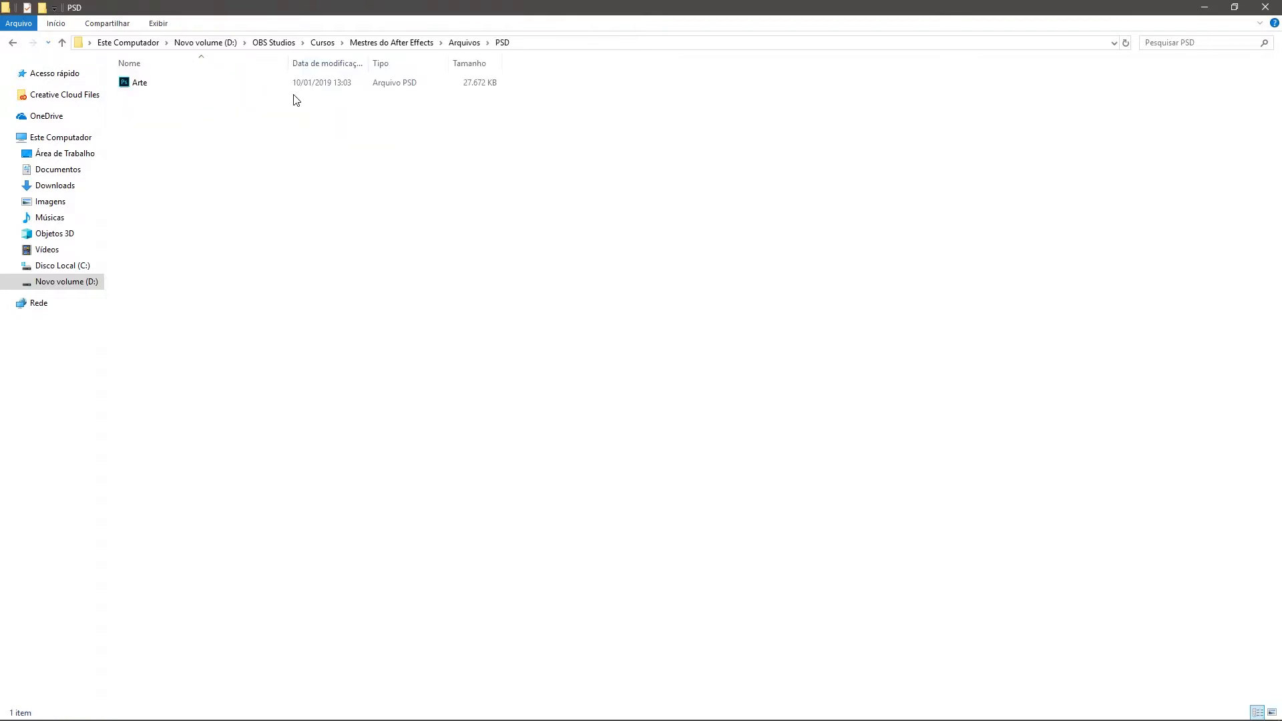
double_click(140, 86)
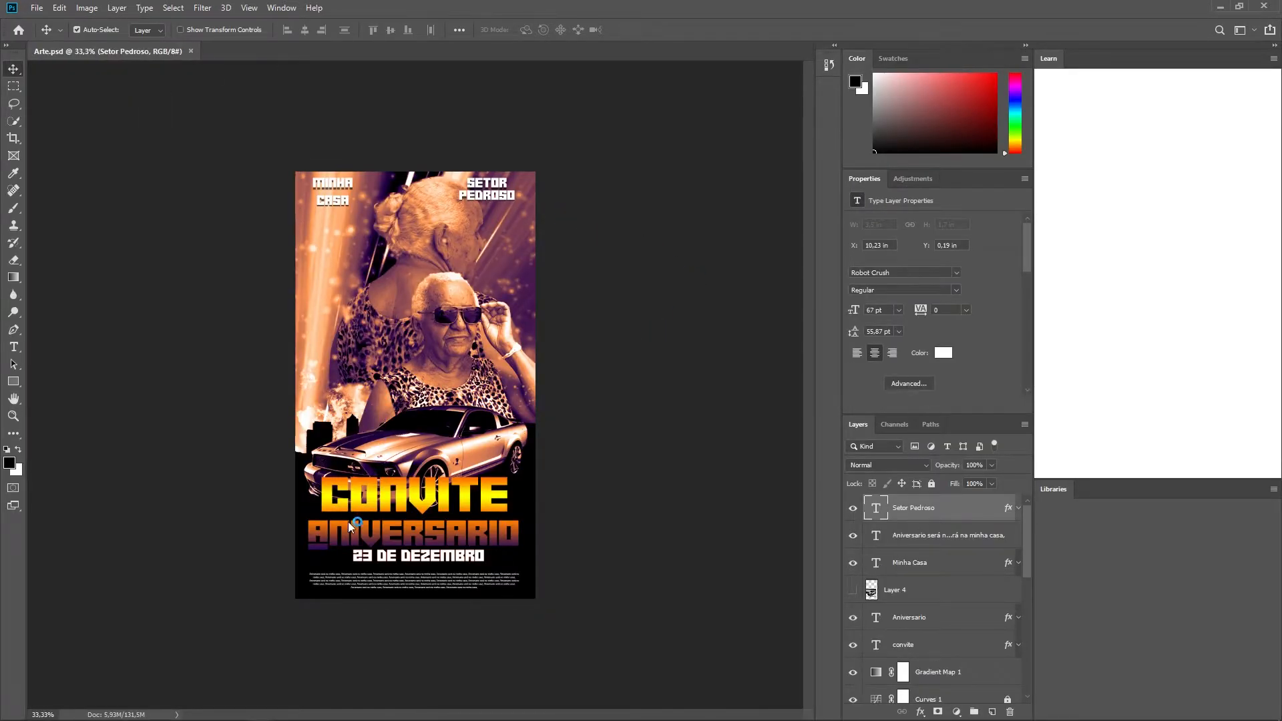
scroll(501, 362, up, 1)
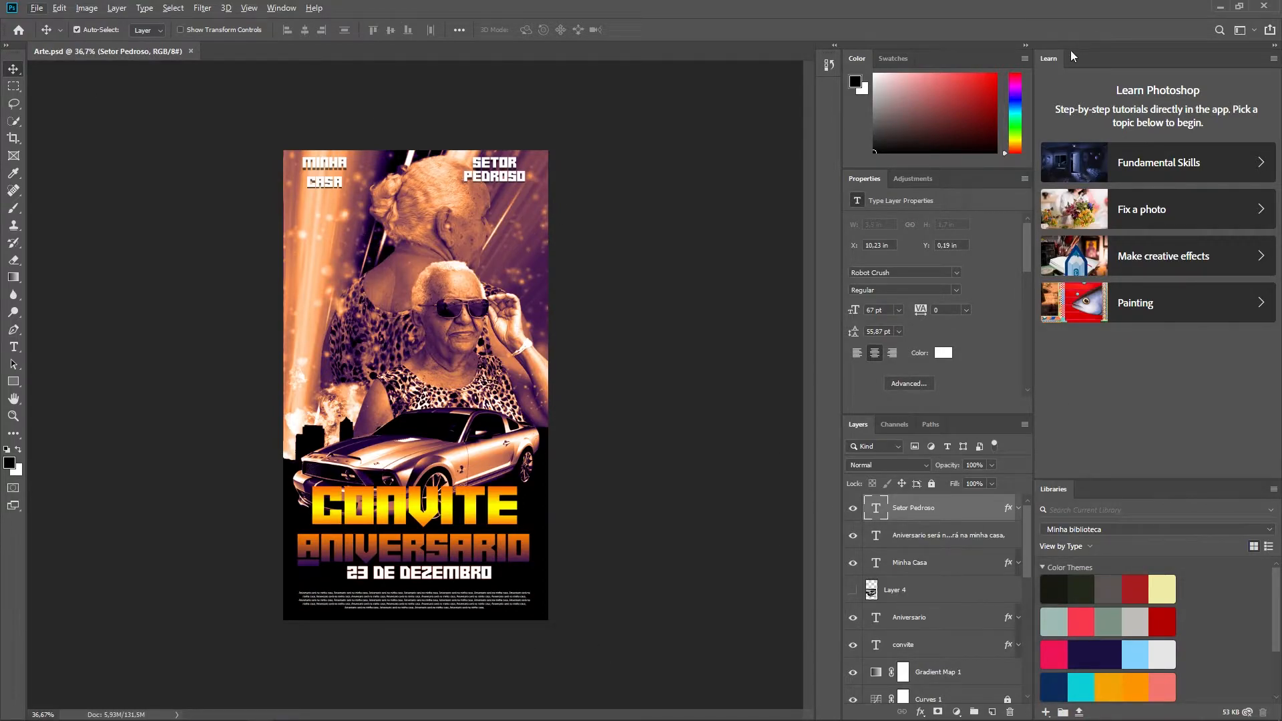
click(1274, 45)
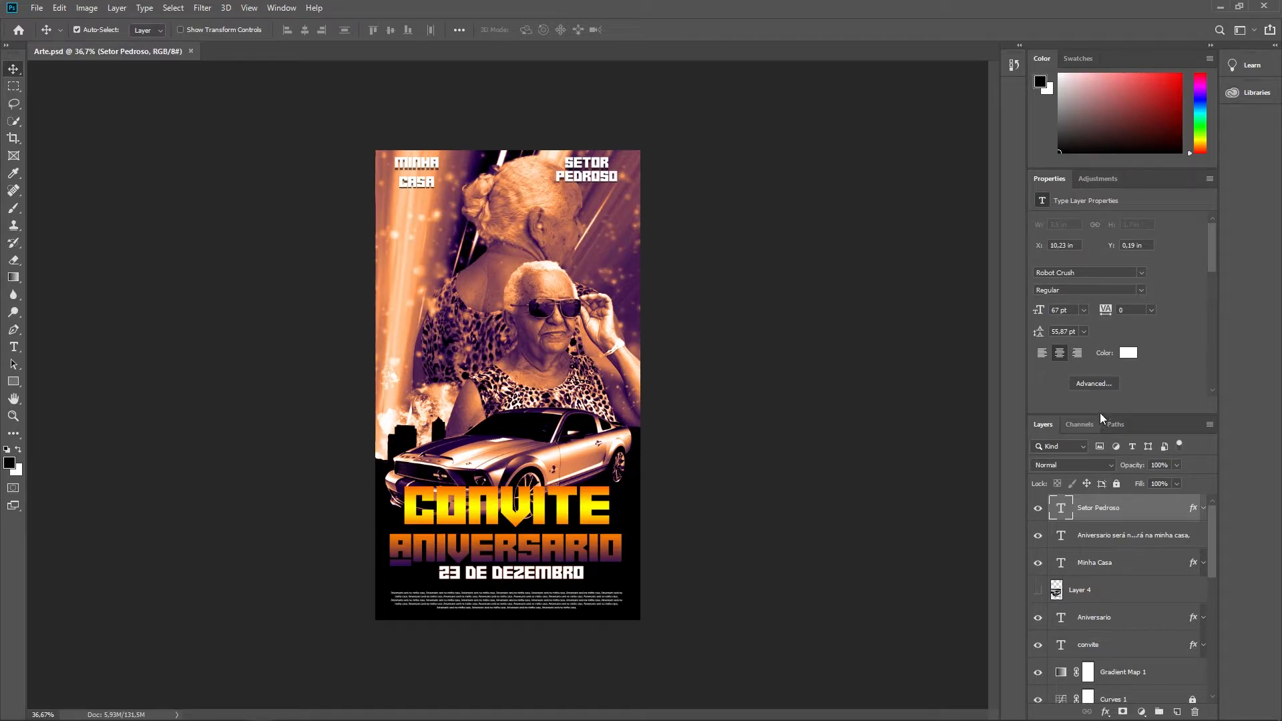
Step: Enlarge the Layers panel, then inspect the upper text layers and toggle Layer 4's visibility
drag(1104, 414, 1086, 252)
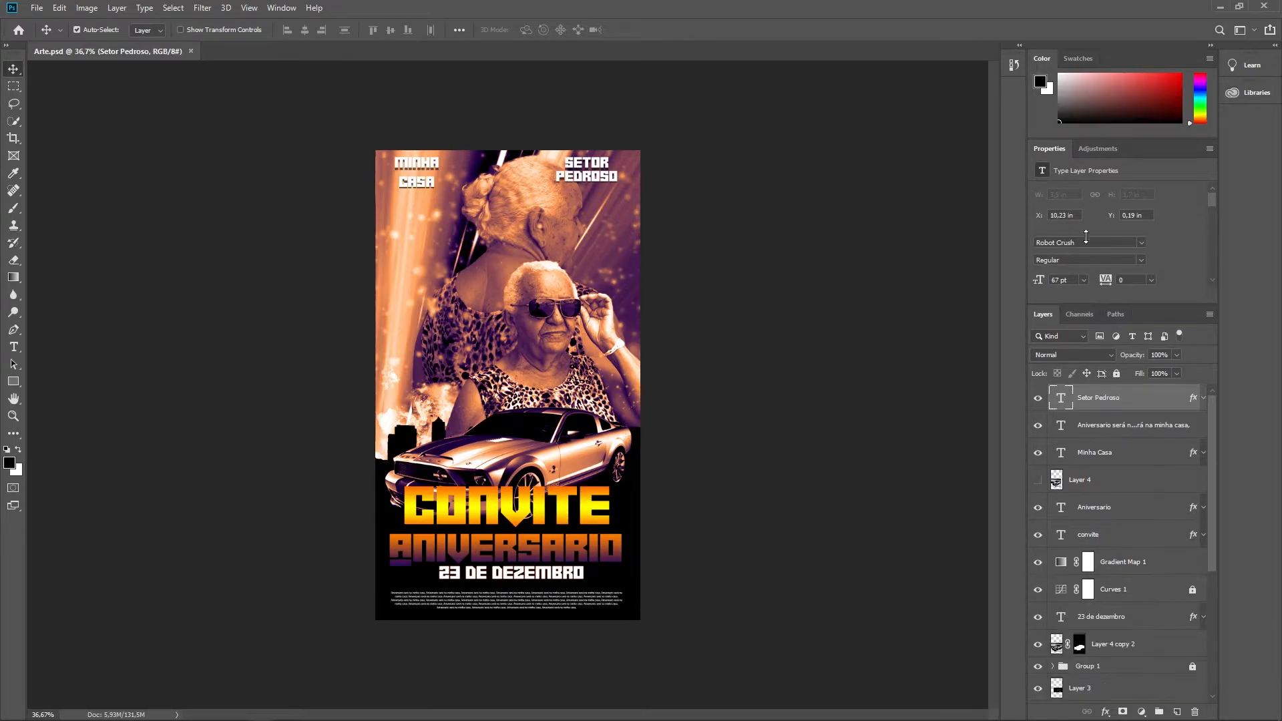
click(1109, 427)
click(1117, 459)
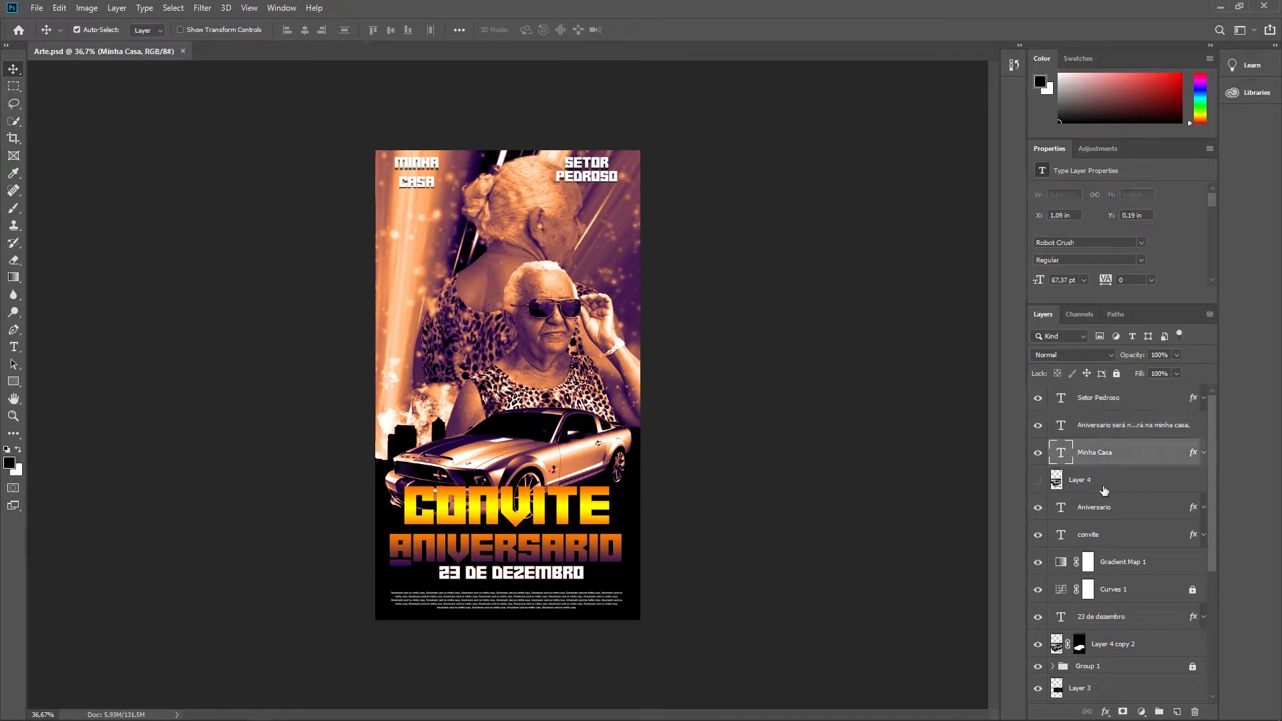
click(1102, 483)
click(1038, 482)
click(1037, 482)
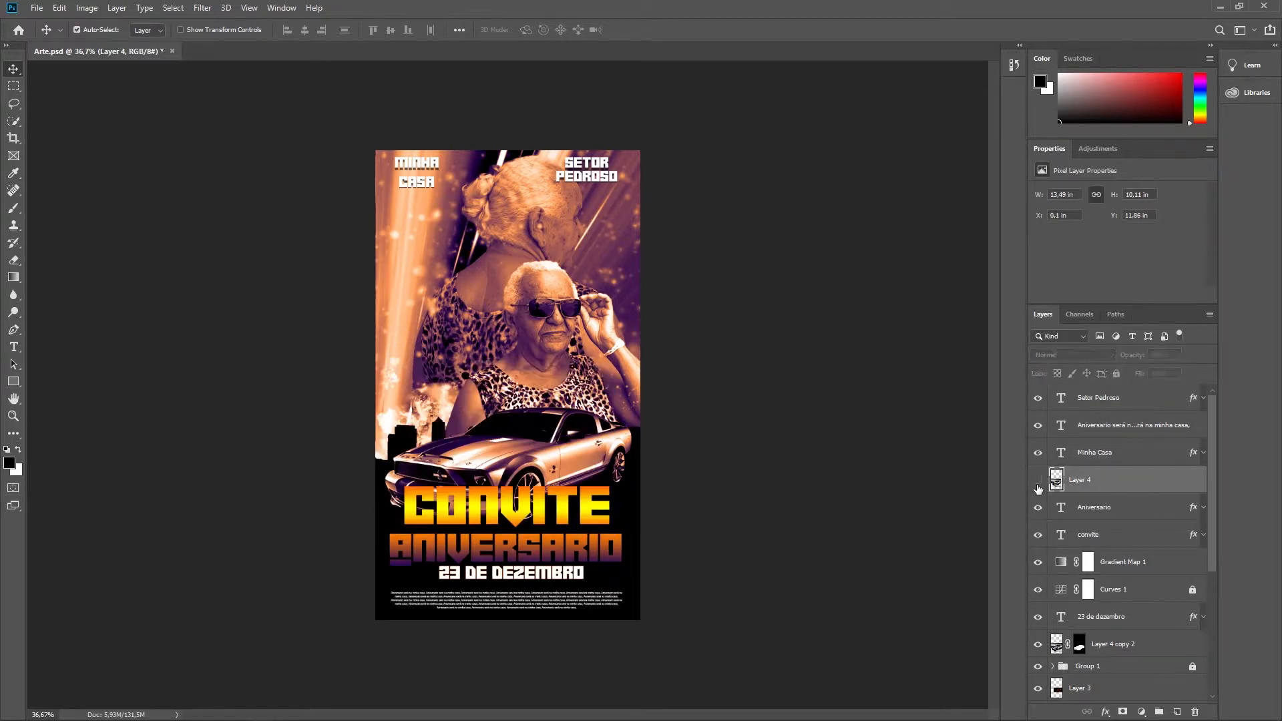
click(1036, 482)
click(1038, 483)
Step: Inspect the layers from Aniversario down to 23 de dezembro and toggle the visibility of Layer 4 copy 2
click(1102, 516)
click(1098, 535)
click(1124, 562)
click(1134, 597)
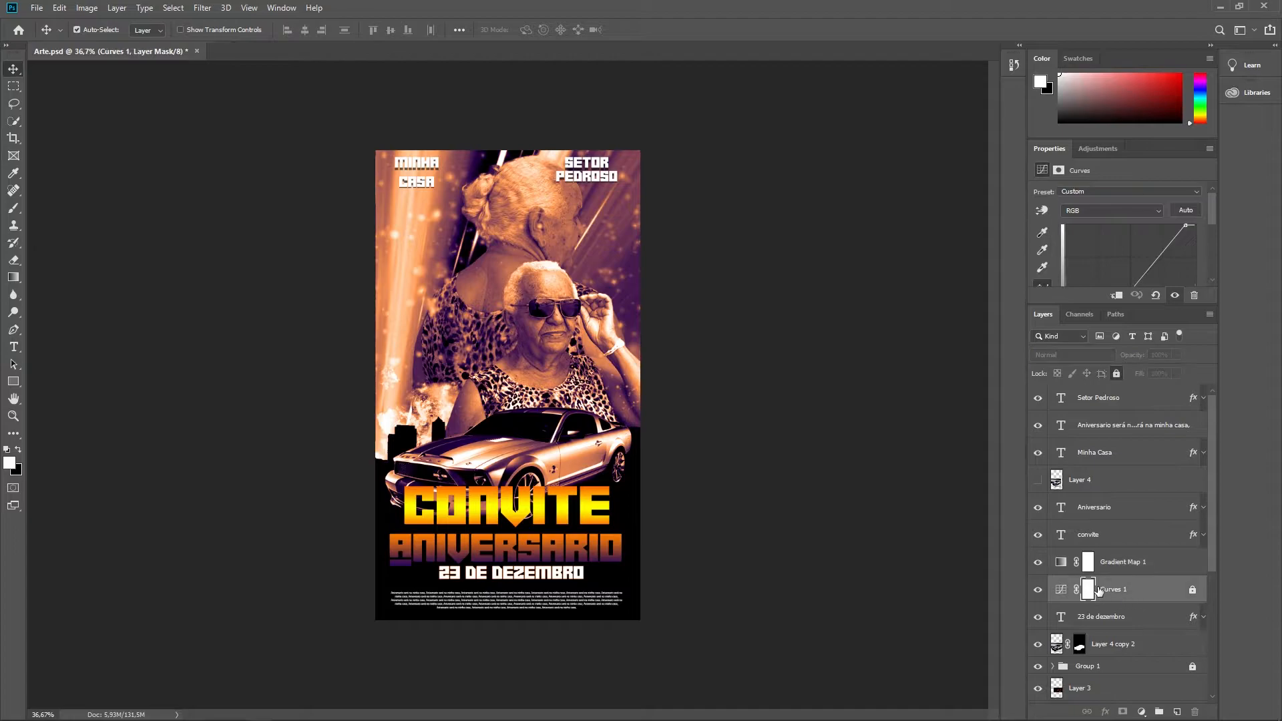
scroll(1129, 583, down, 2)
click(1115, 568)
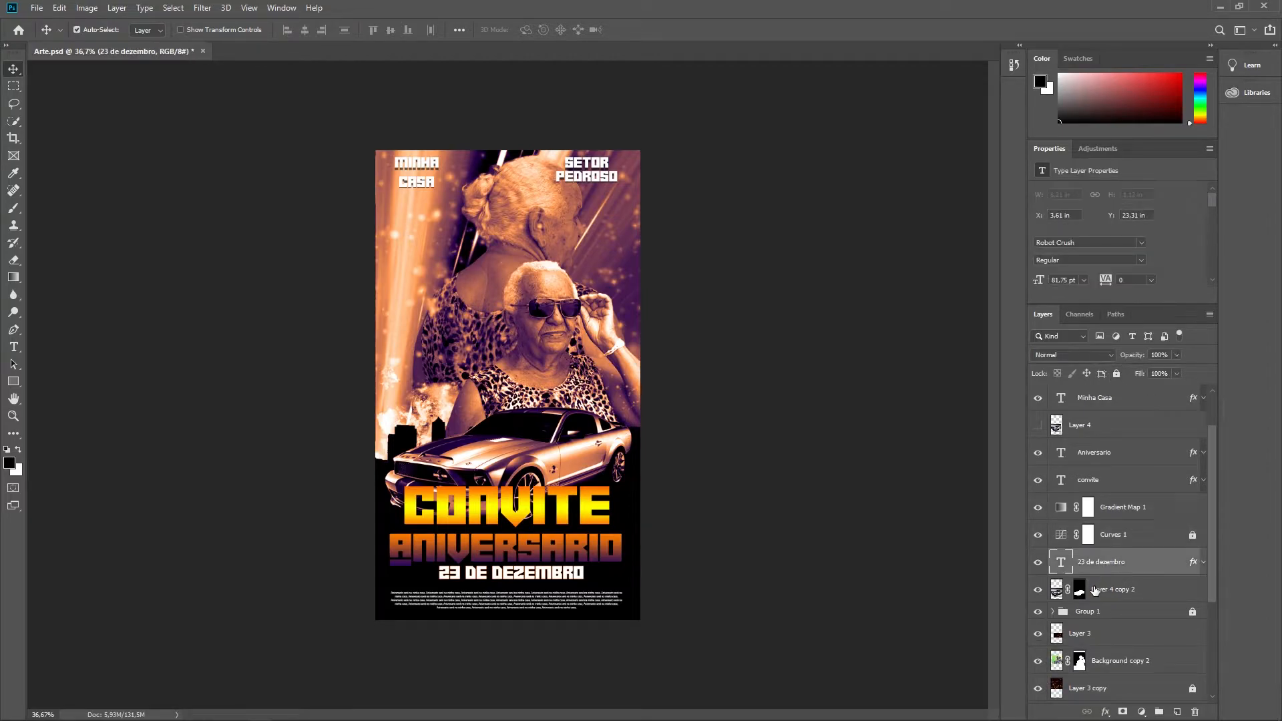
click(1053, 591)
click(1038, 591)
click(1038, 591)
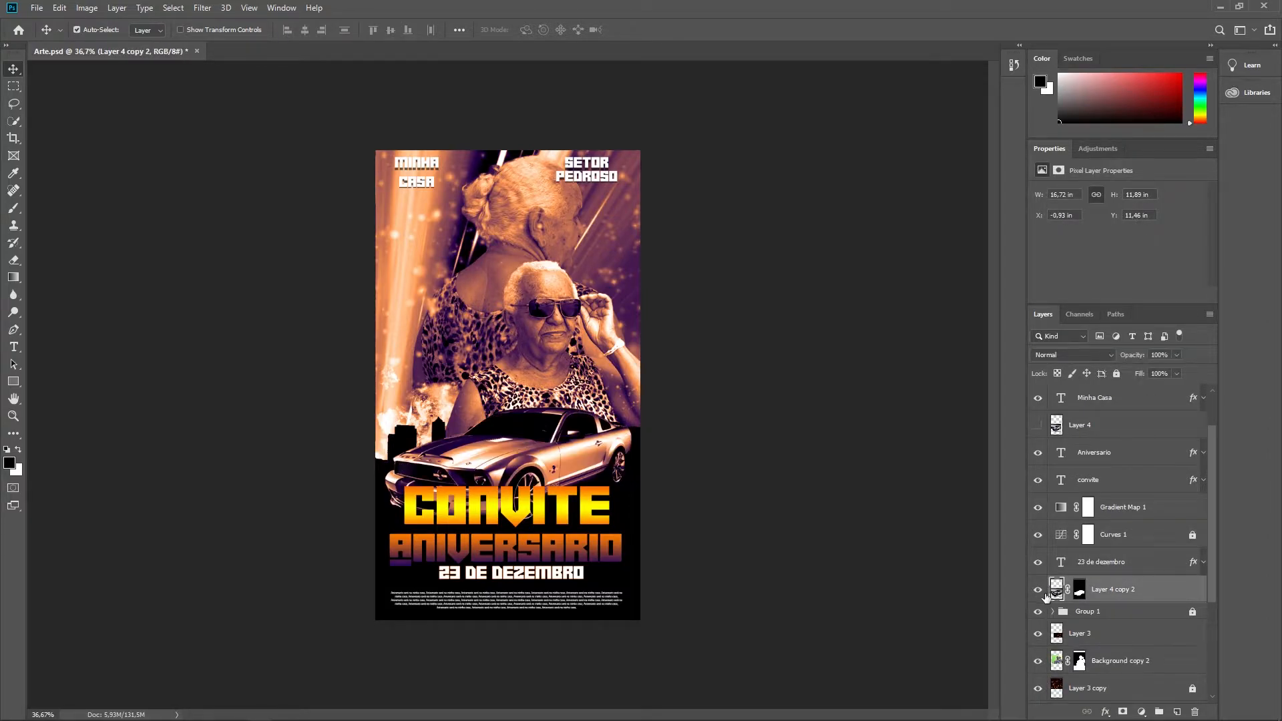
Step: Toggle the visibility of Group 1, Background copy 2 and Layer 3 copy, and review the rest of the layer stack
scroll(1094, 595, down, 2)
click(1039, 557)
click(1039, 557)
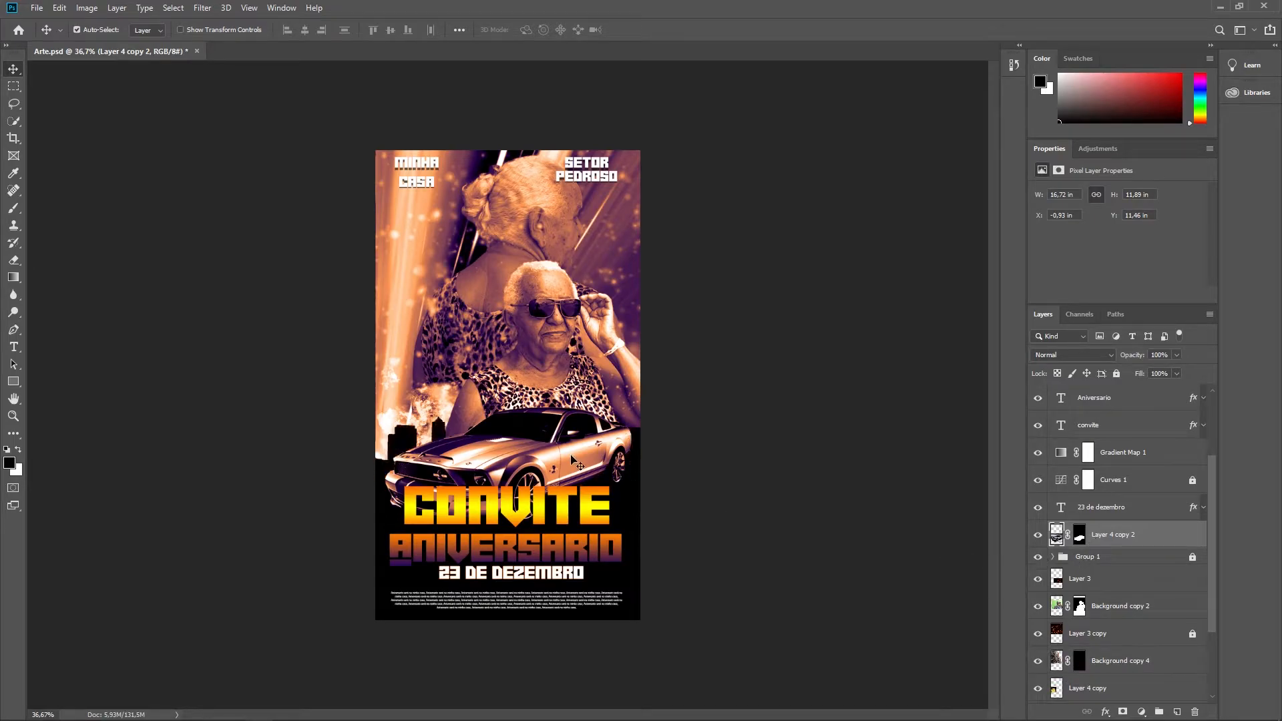
click(1038, 608)
click(1038, 608)
click(1040, 635)
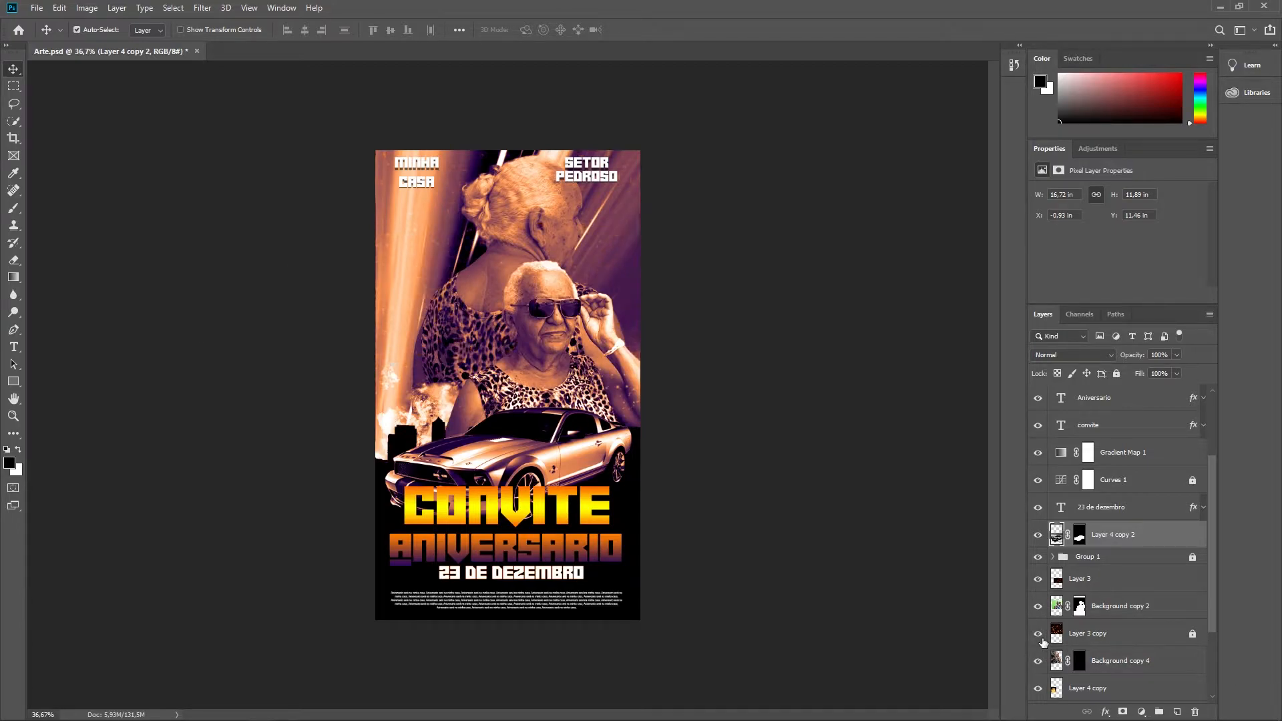
scroll(1087, 565, down, 4)
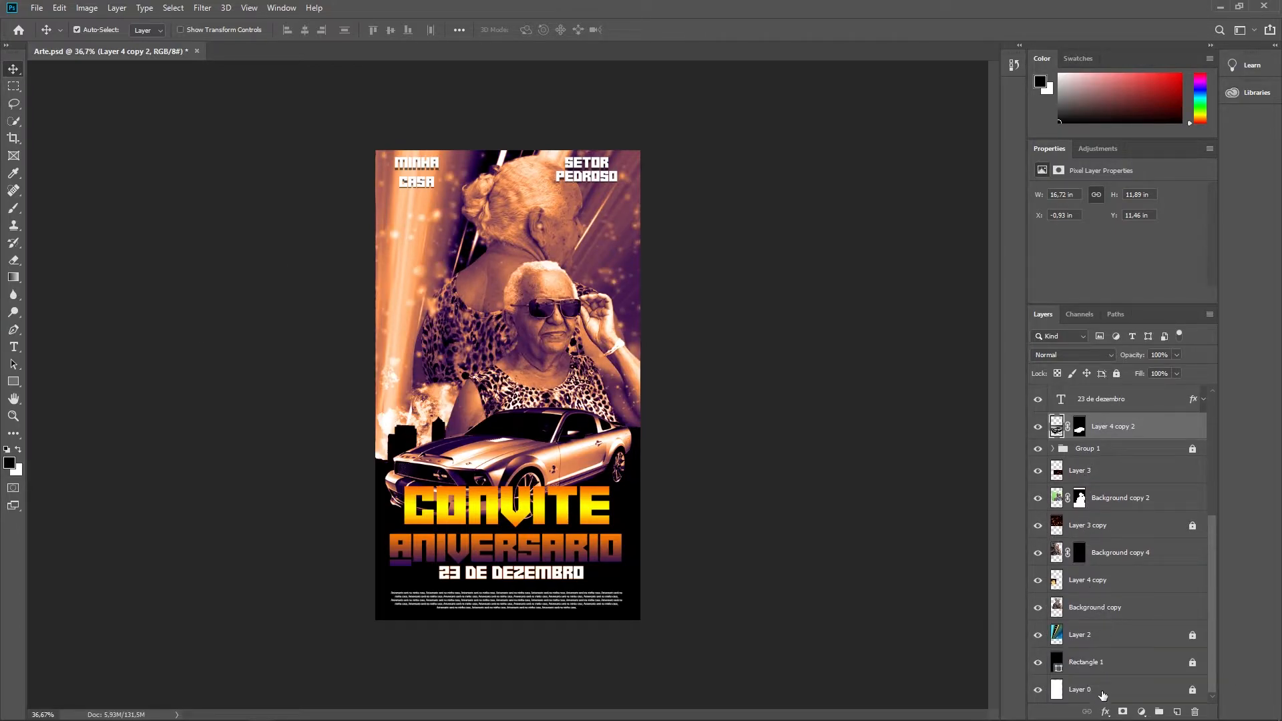
scroll(1062, 608, up, 4)
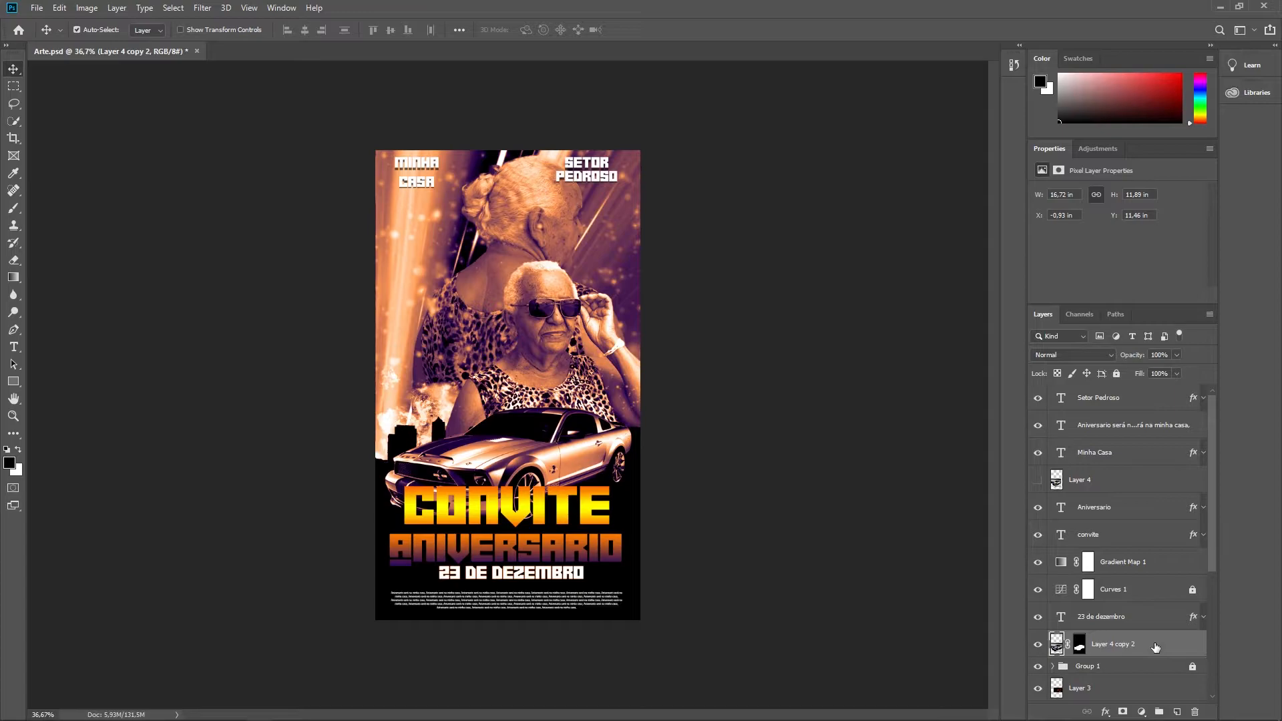
Step: Expand and collapse Group 1 to check the layers it contains
scroll(1158, 494, down, 3)
click(1100, 593)
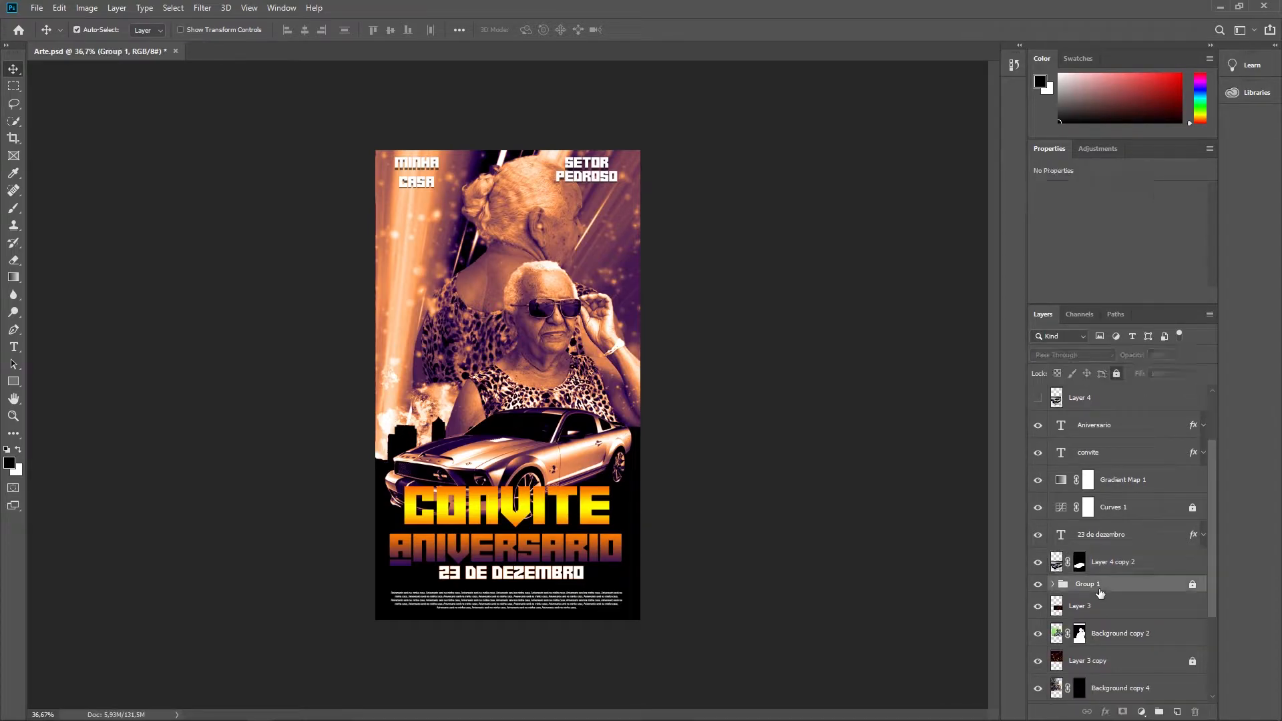
click(1053, 585)
click(1053, 585)
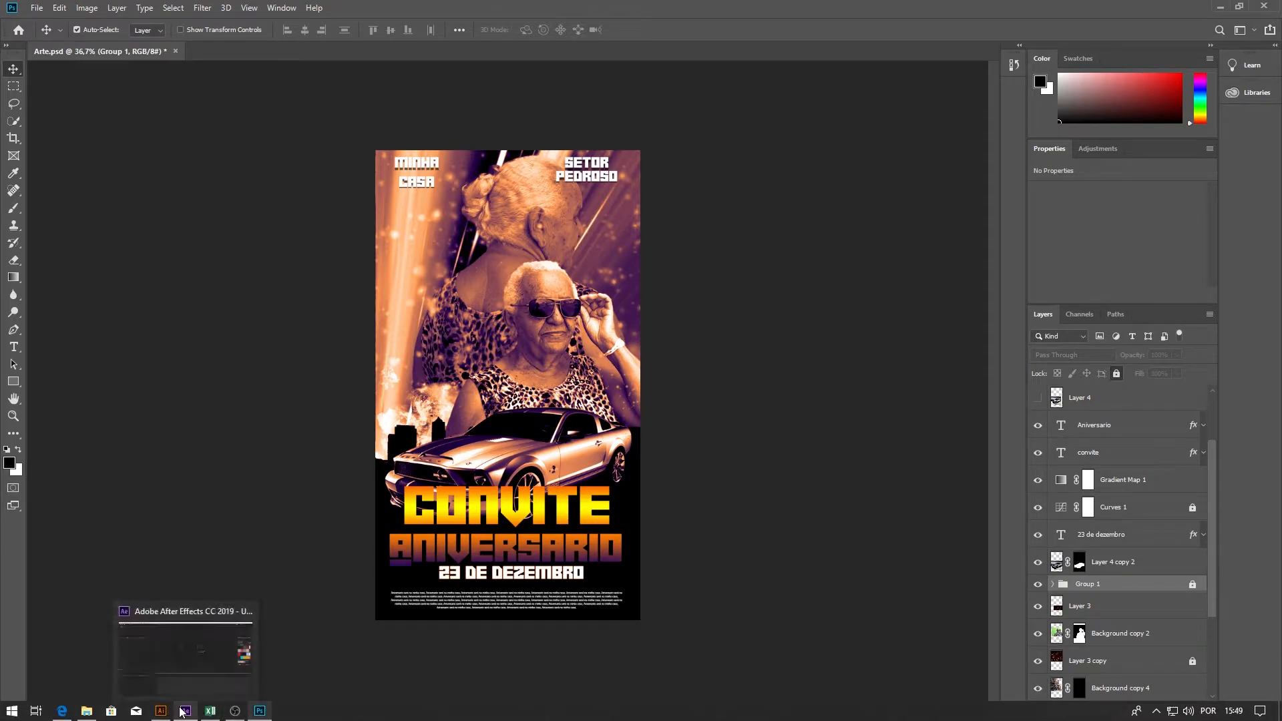
Step: Switch to Illustrator and narrow the Layers panel so the full Character.ai artboard fits in view
click(184, 711)
click(167, 712)
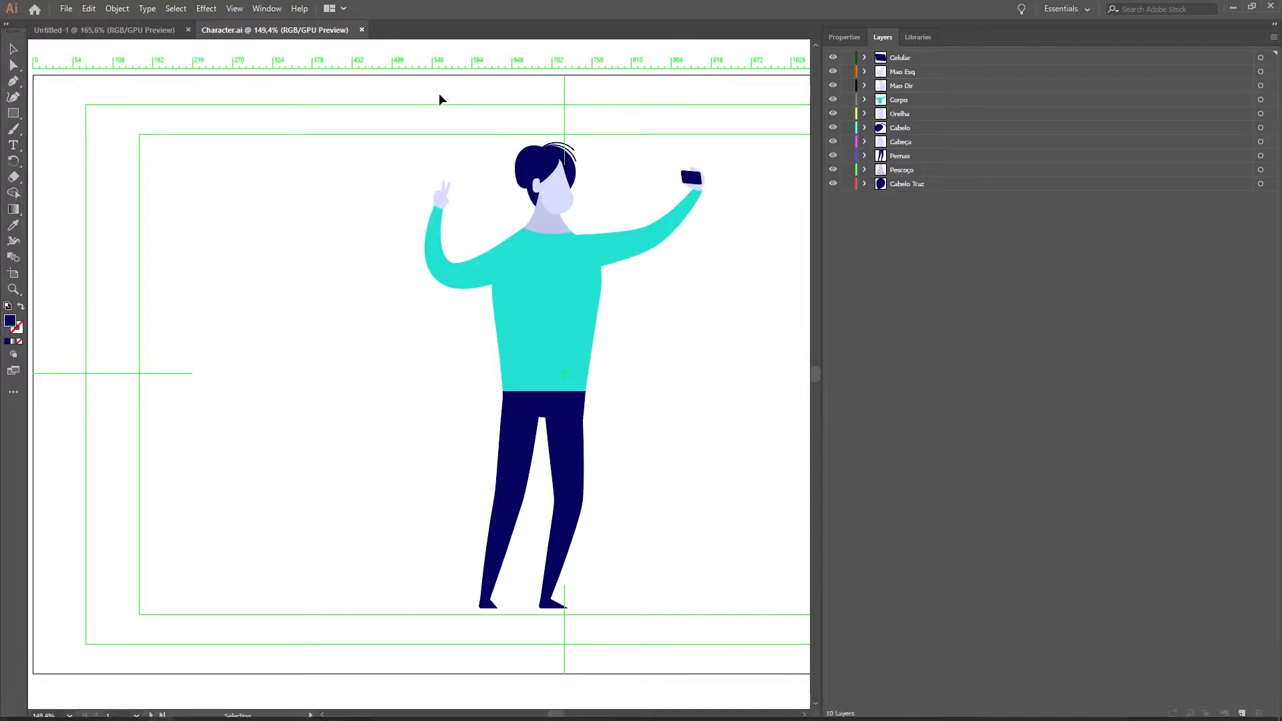
drag(821, 174, 1157, 210)
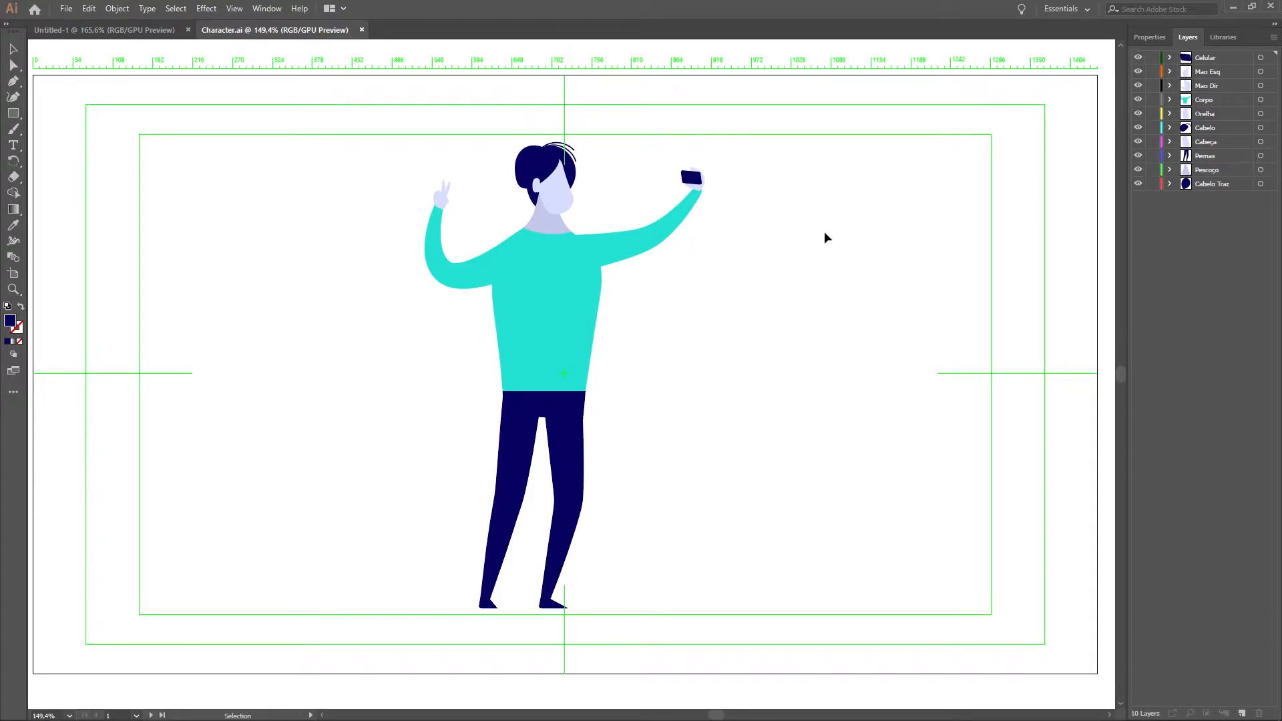
Step: Review the Save As option for the Character.ai file without saving a new copy
click(66, 11)
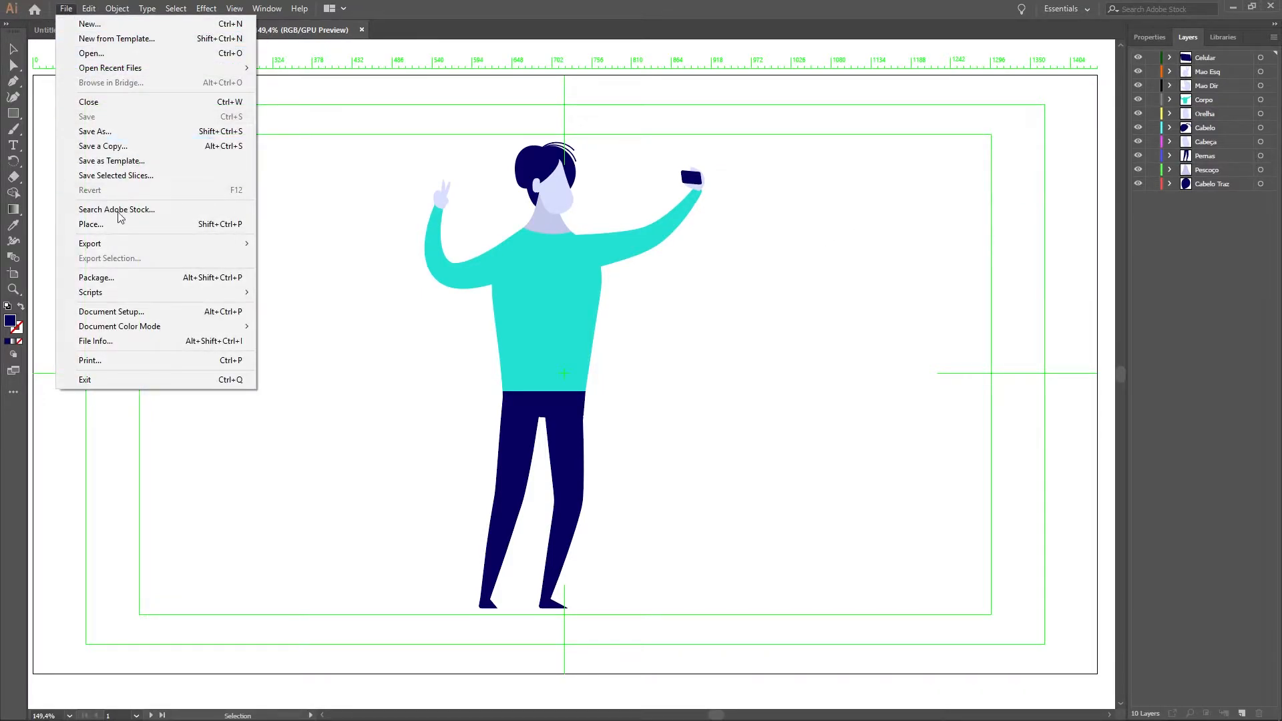
click(129, 130)
click(612, 407)
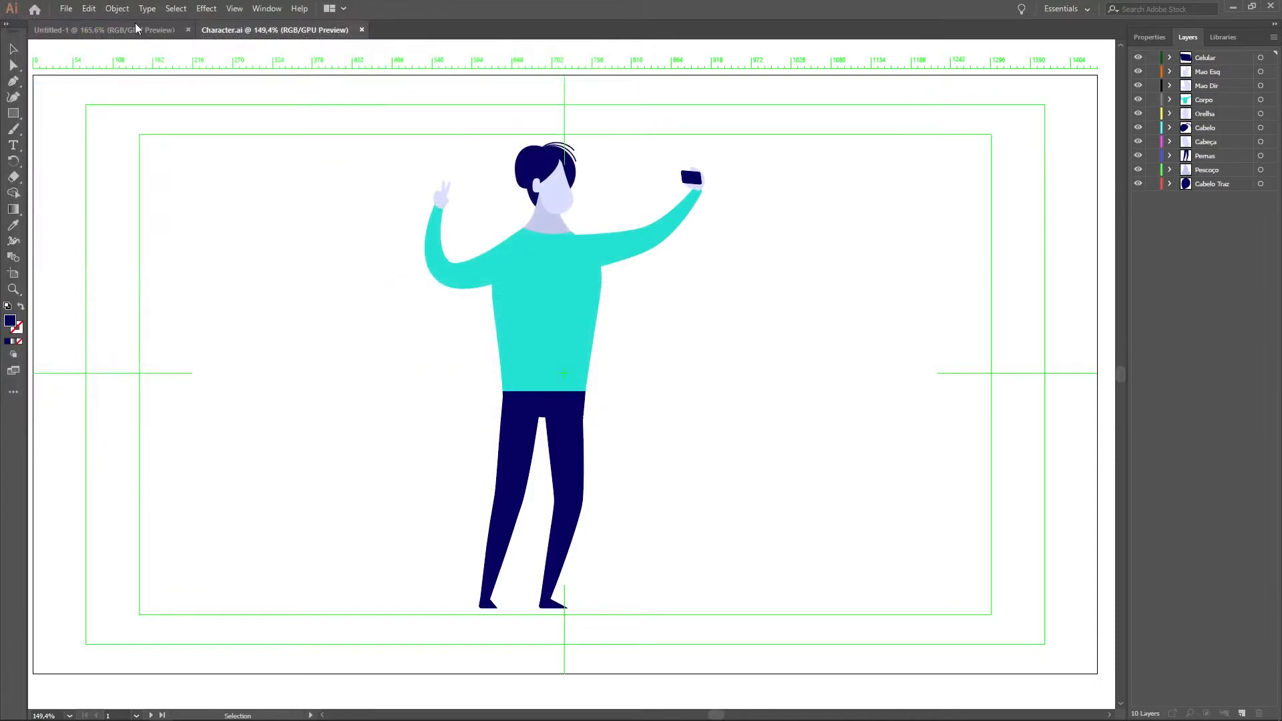
click(71, 11)
click(360, 475)
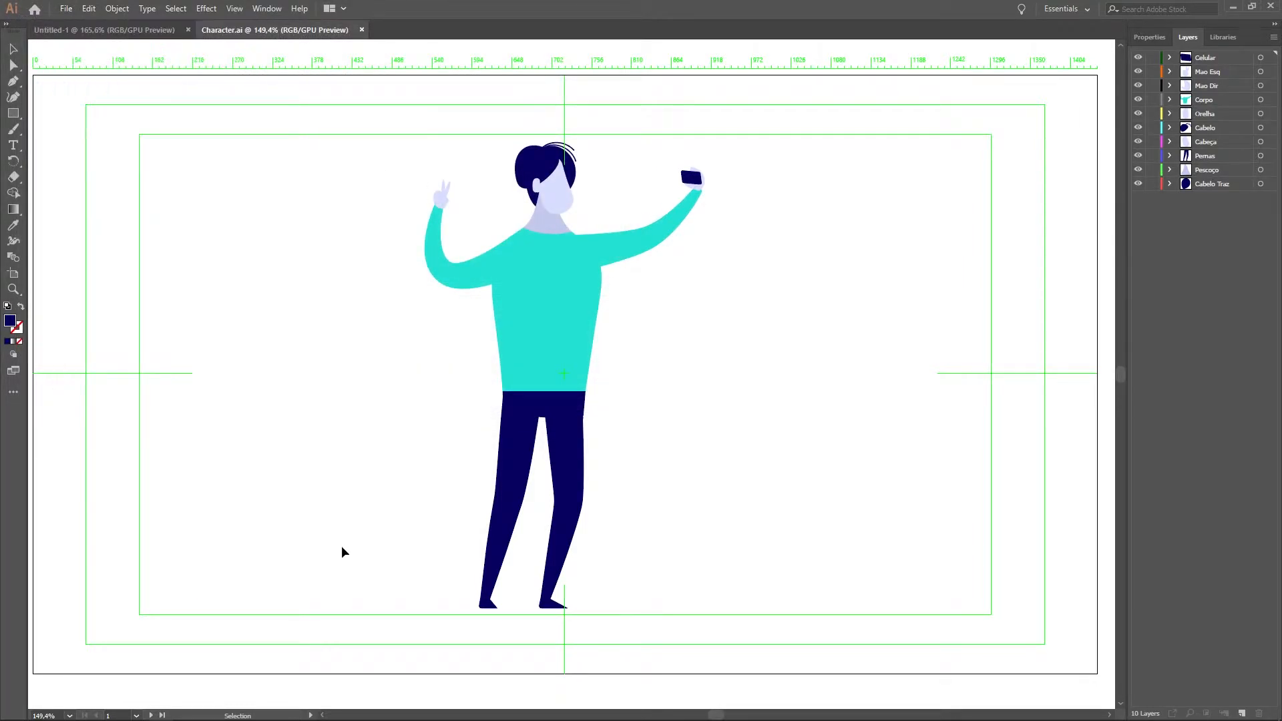
Step: Switch to After Effects, start a file import and select the Arte file in the PSD folder
click(187, 711)
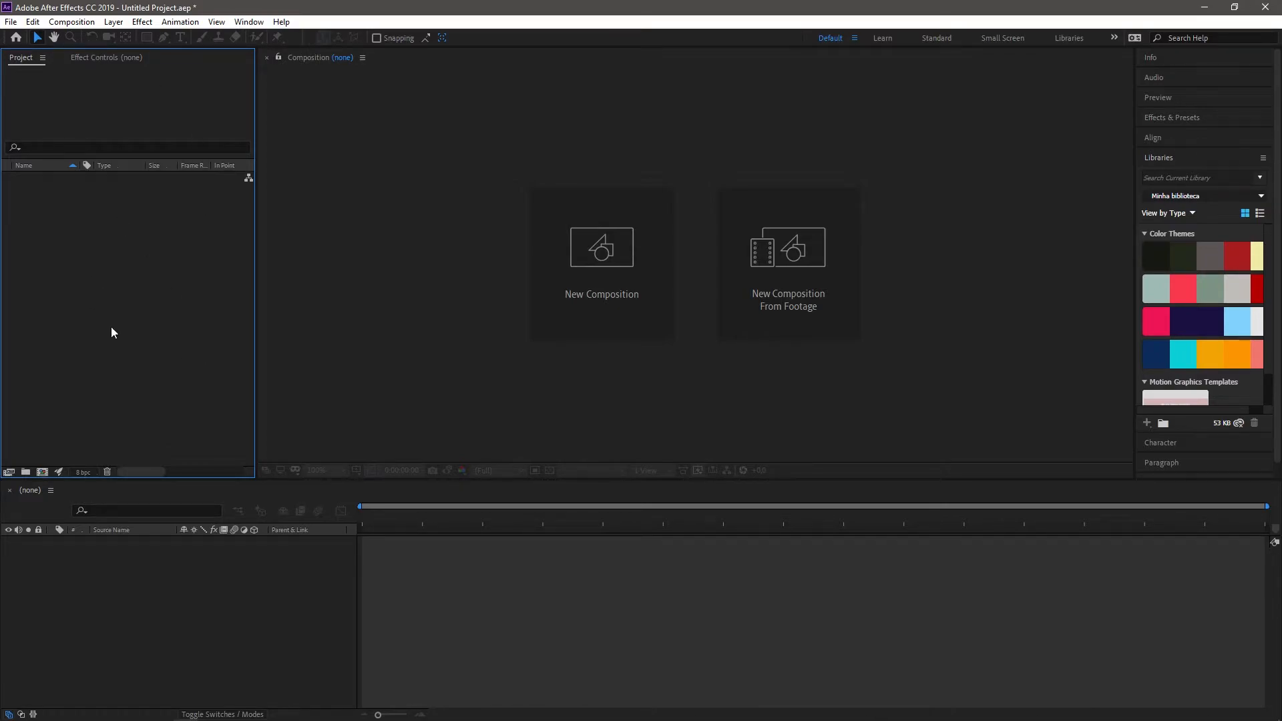
double_click(86, 298)
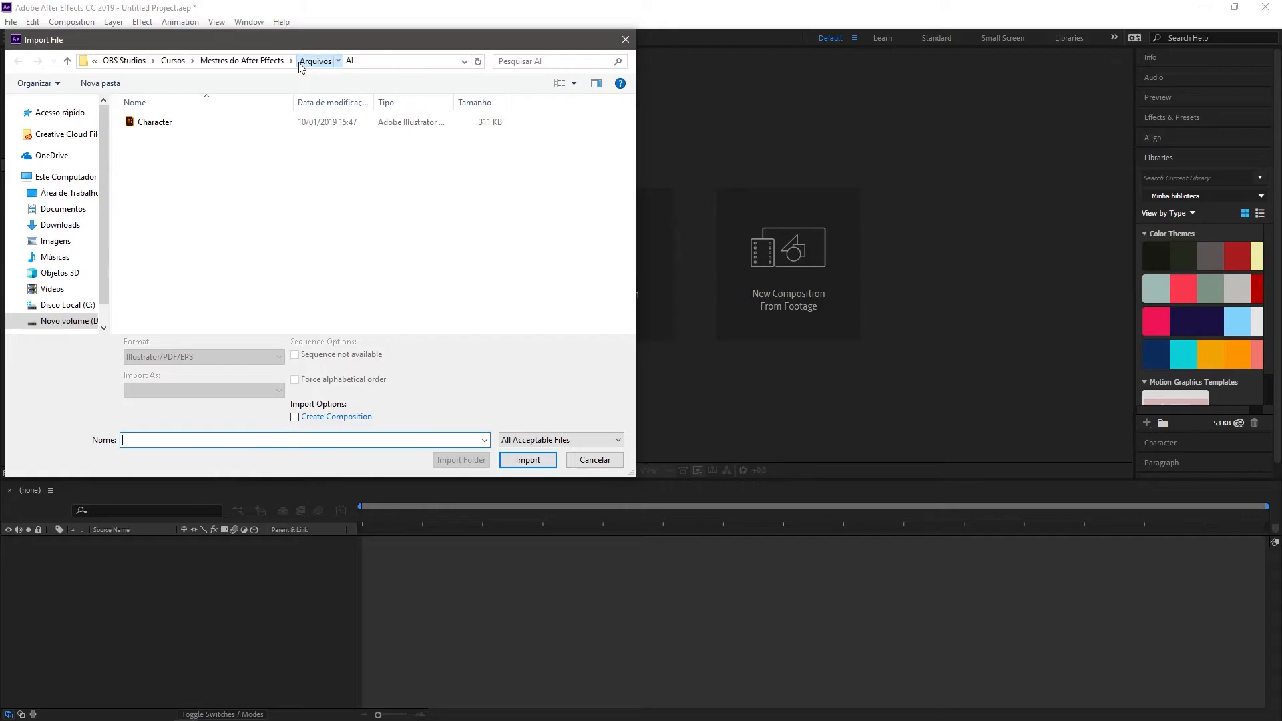
click(300, 65)
double_click(279, 128)
click(203, 125)
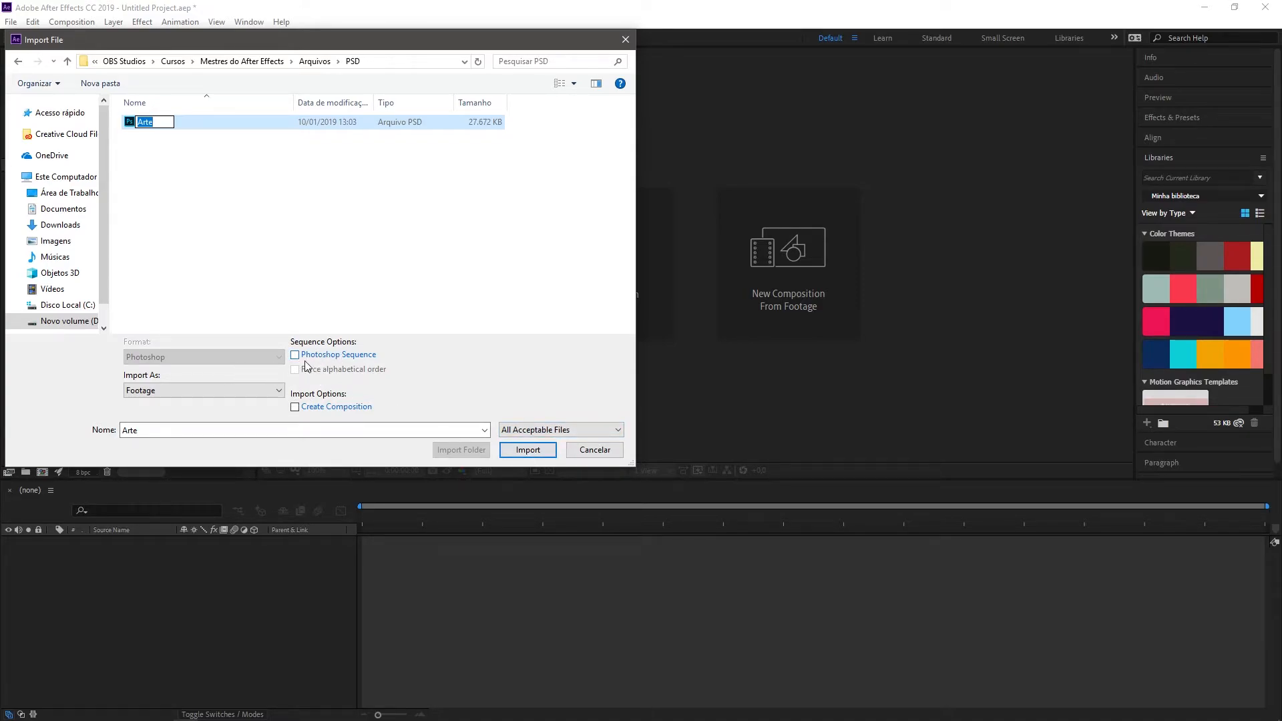
click(257, 205)
click(131, 121)
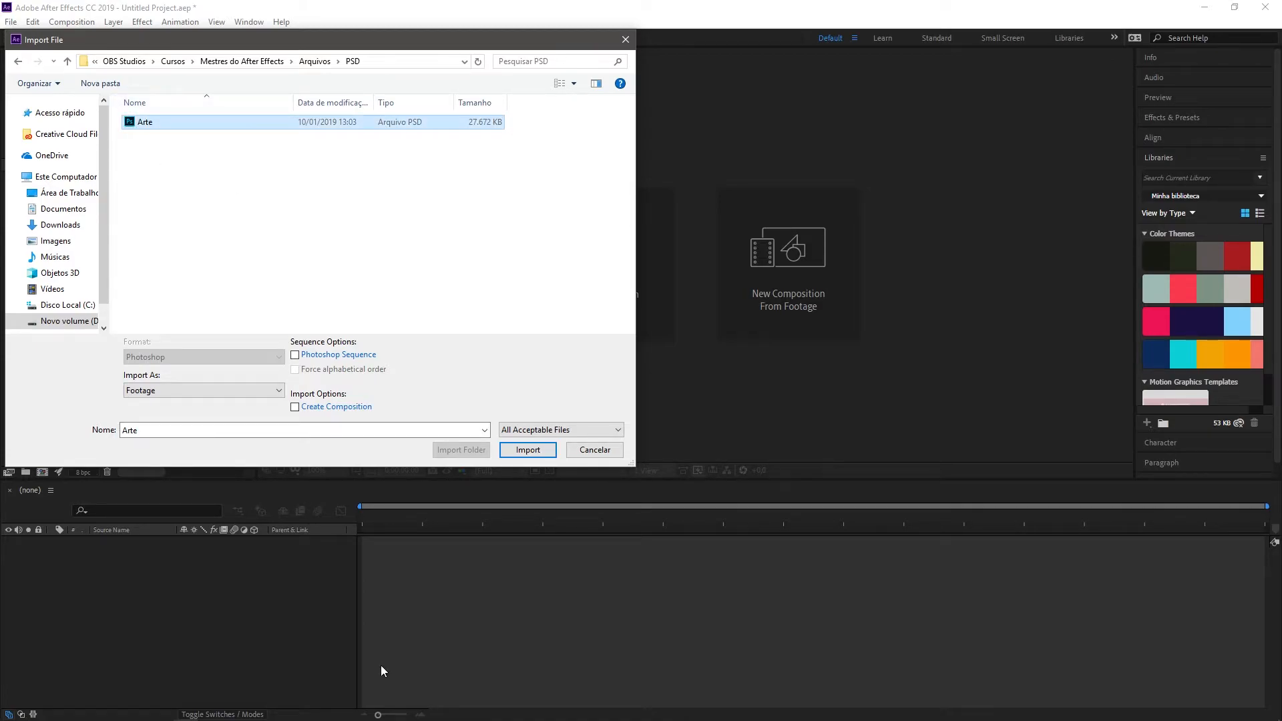
Step: Try the Create Composition import option for the Arte file
click(295, 409)
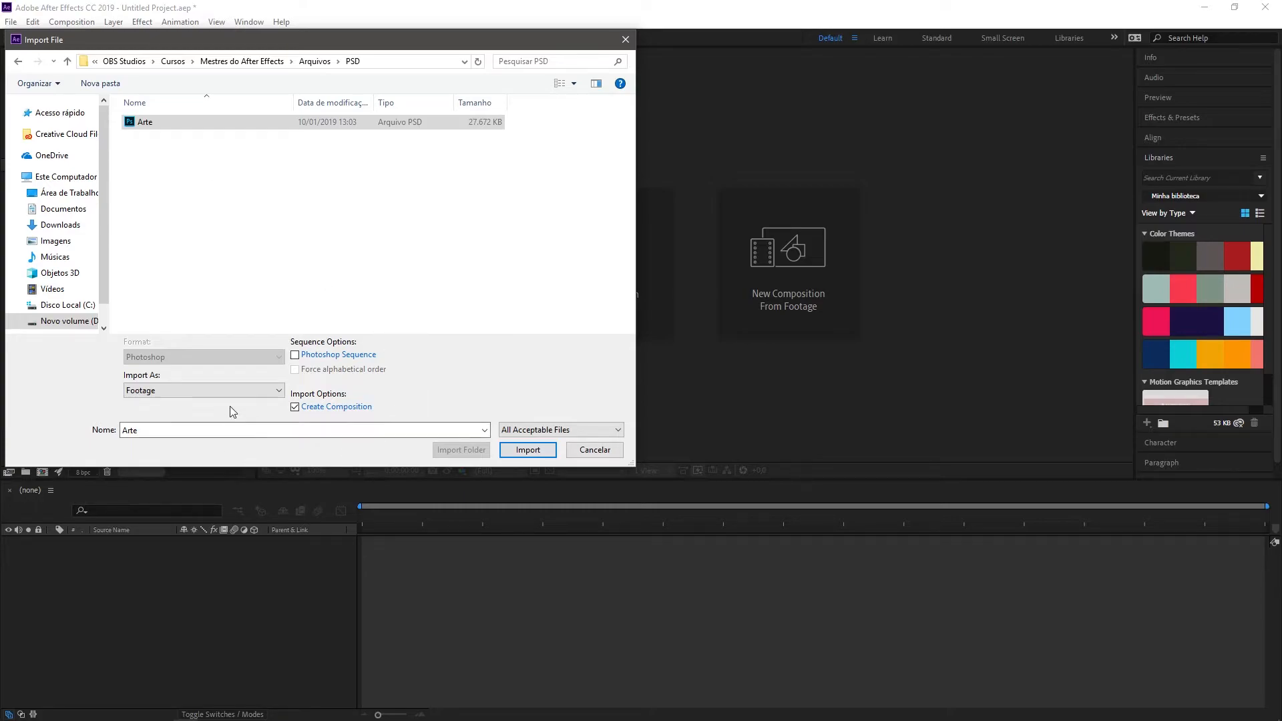
click(242, 386)
click(294, 406)
click(295, 409)
Step: Choose Composition as the import type for the Arte file and start importing it
click(194, 391)
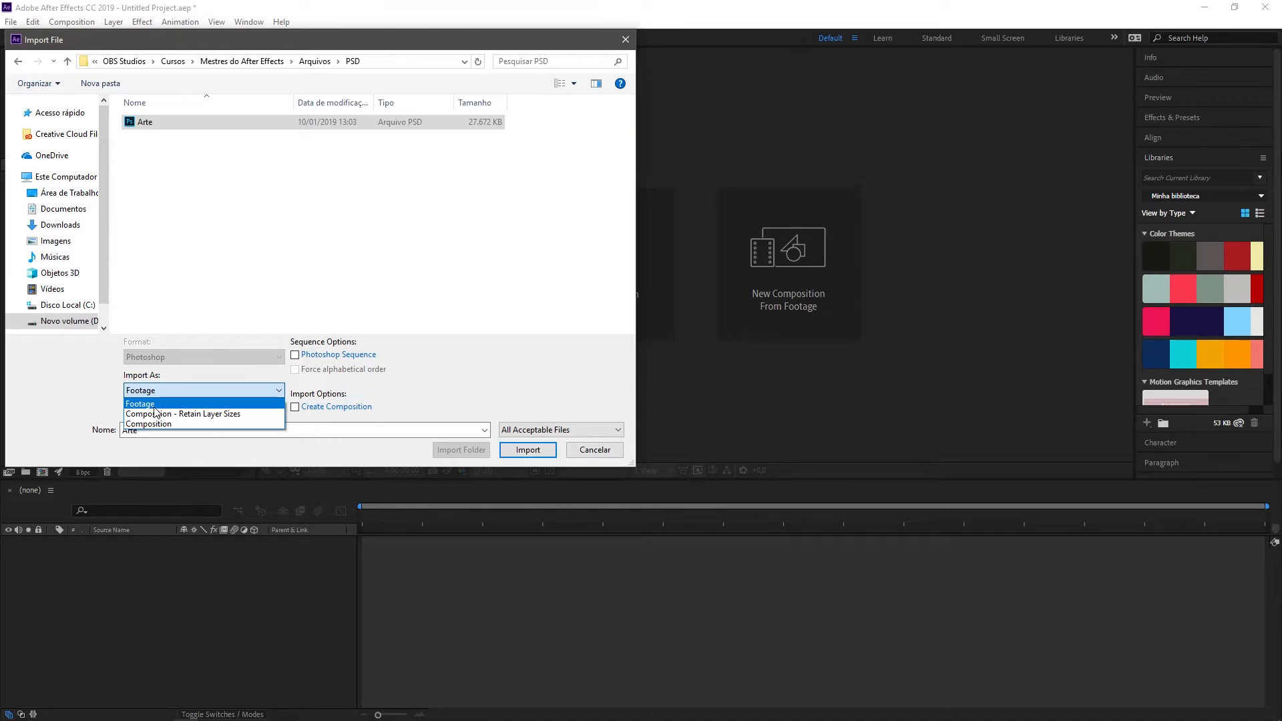
click(192, 426)
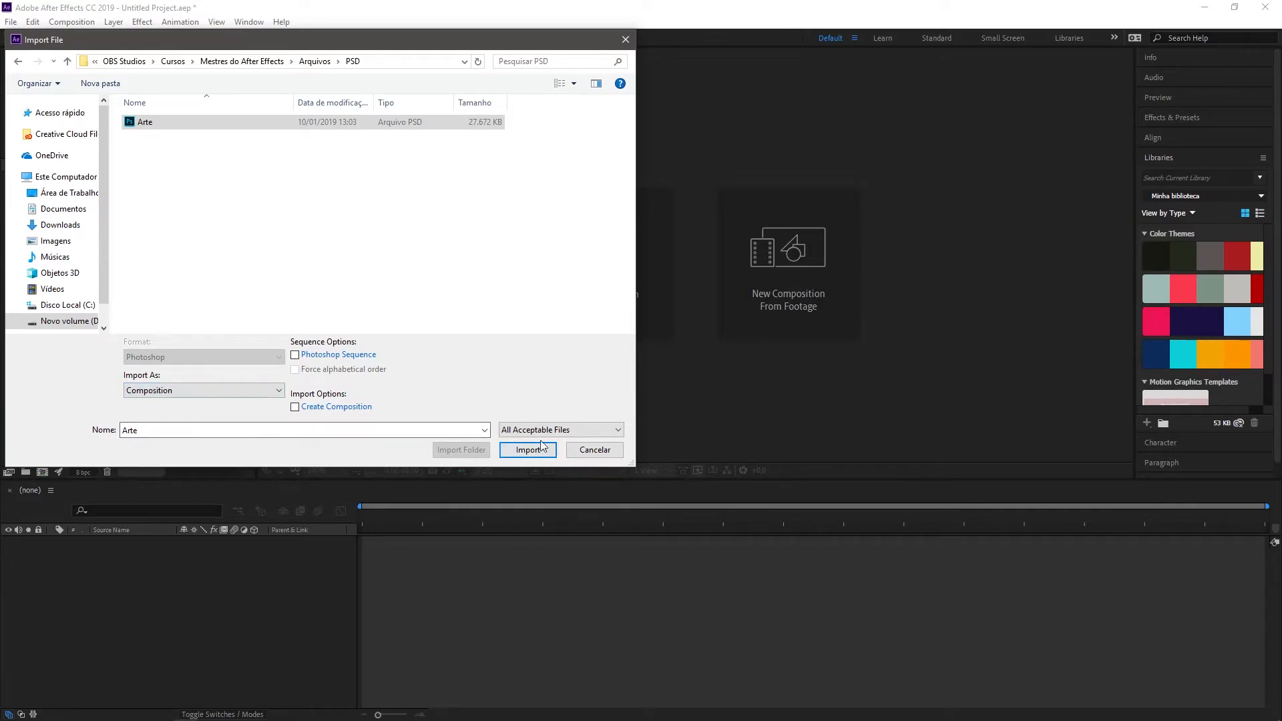
click(211, 393)
click(173, 425)
click(548, 456)
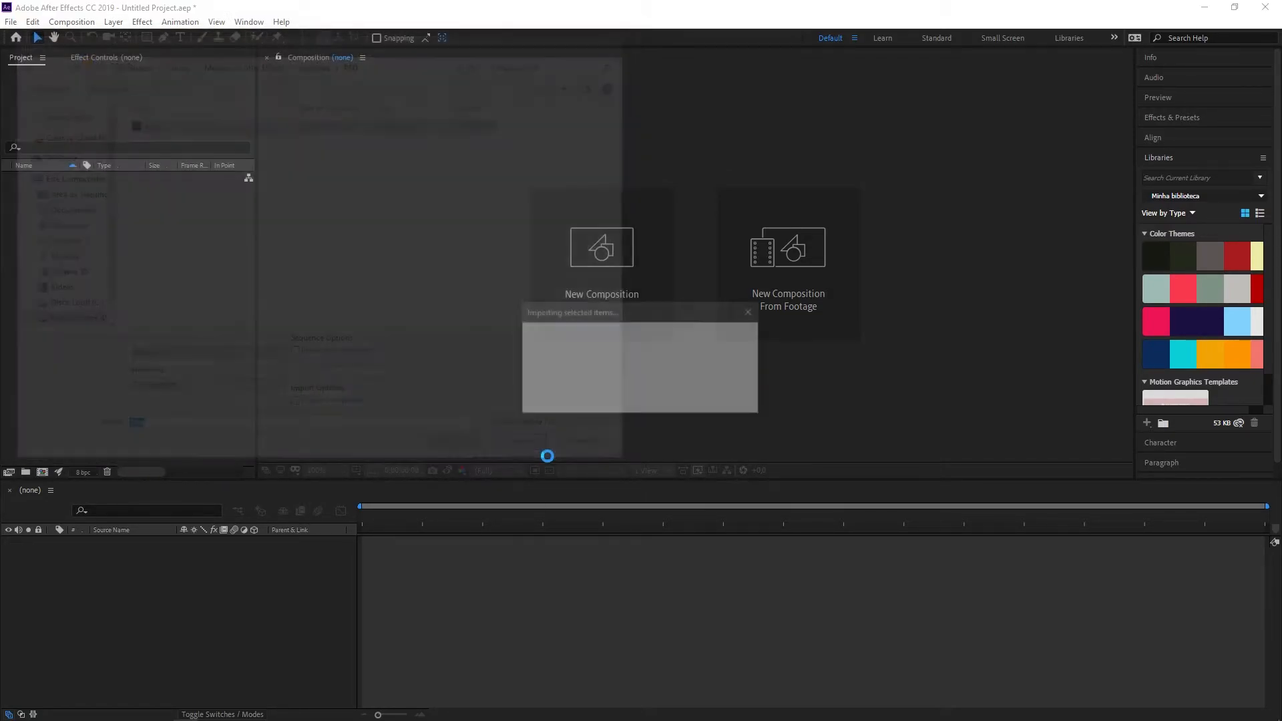
Step: Set the import kind to Footage with merged layers and import Arte.psd
drag(626, 275, 410, 178)
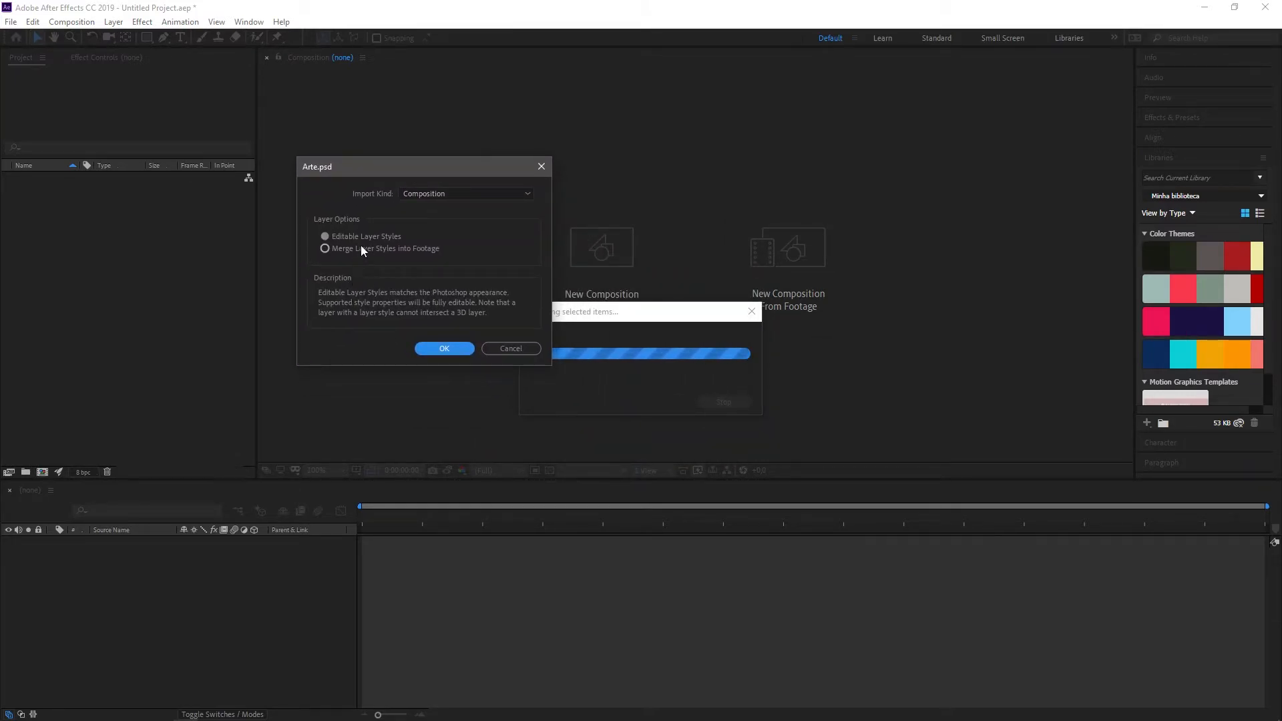
click(427, 193)
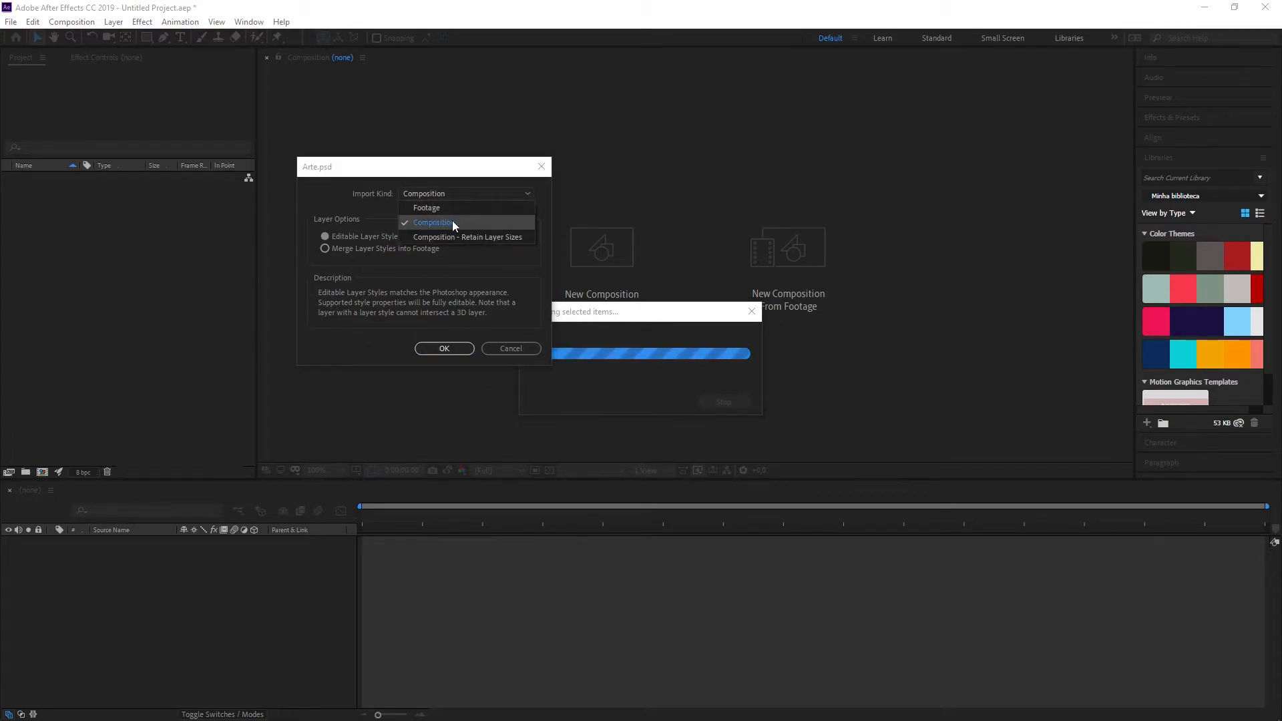
click(428, 207)
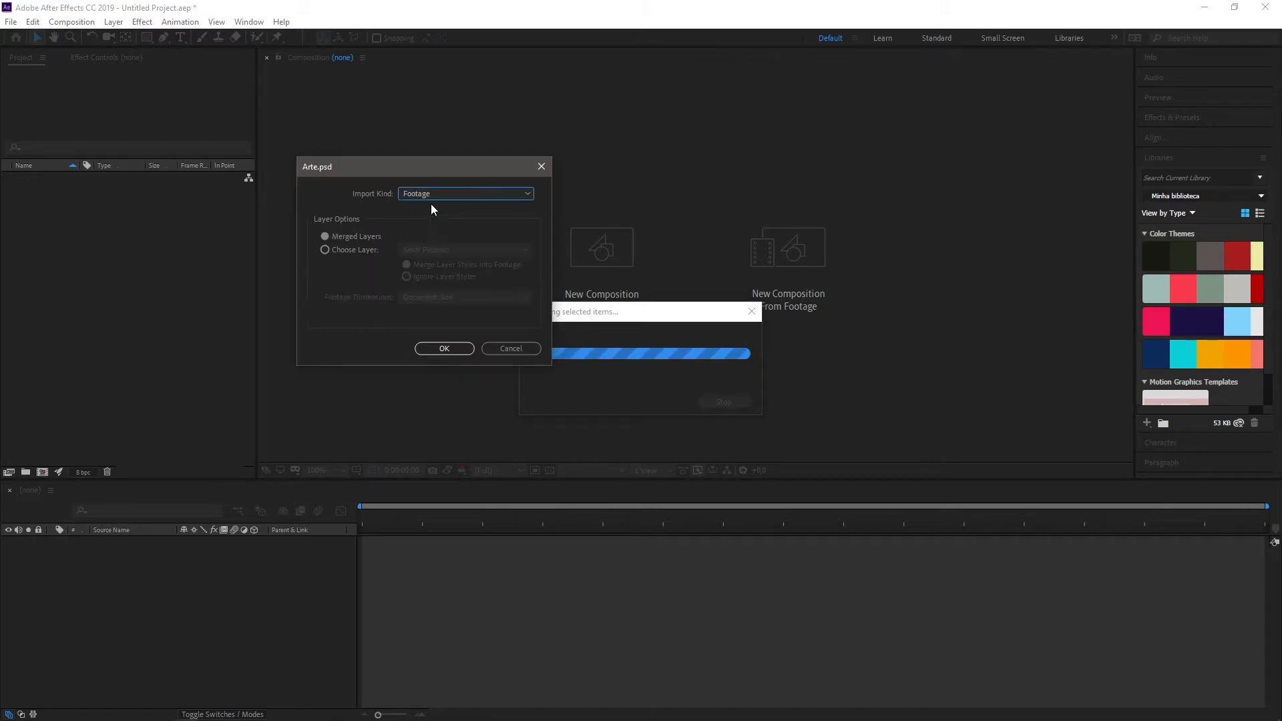
click(444, 349)
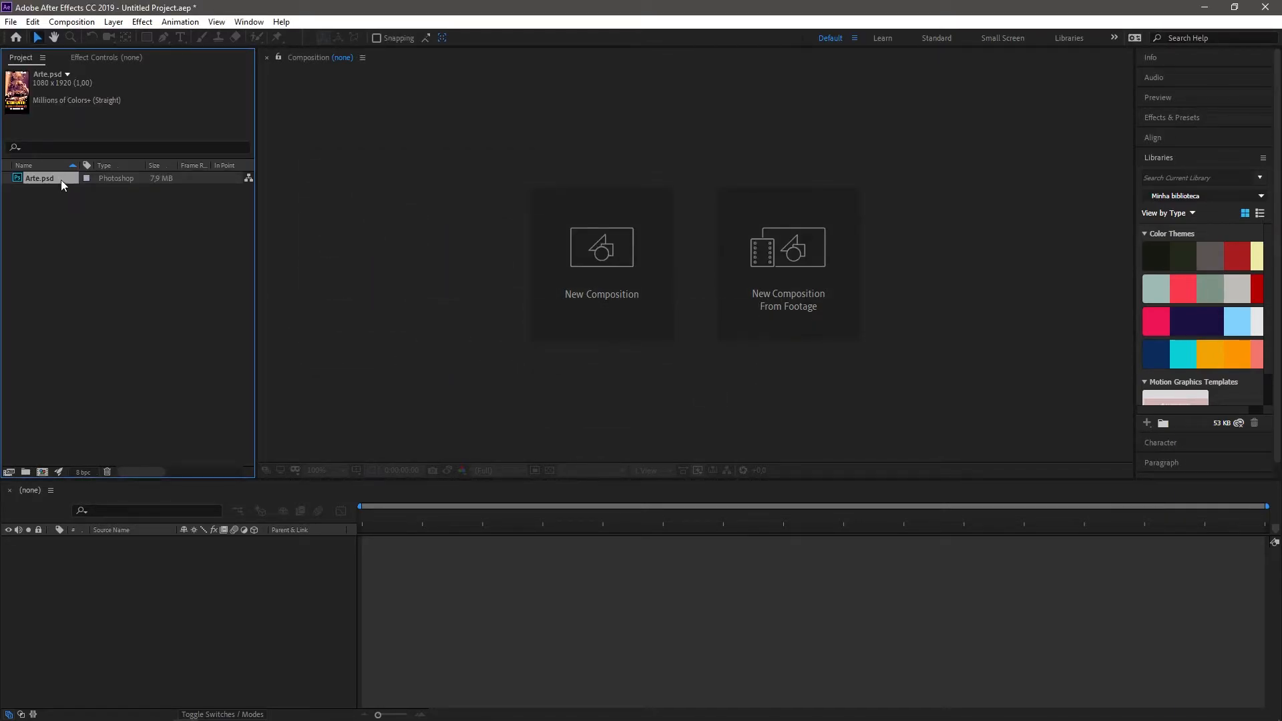
Step: Preview the imported Arte.psd footage in full in the viewer
double_click(28, 178)
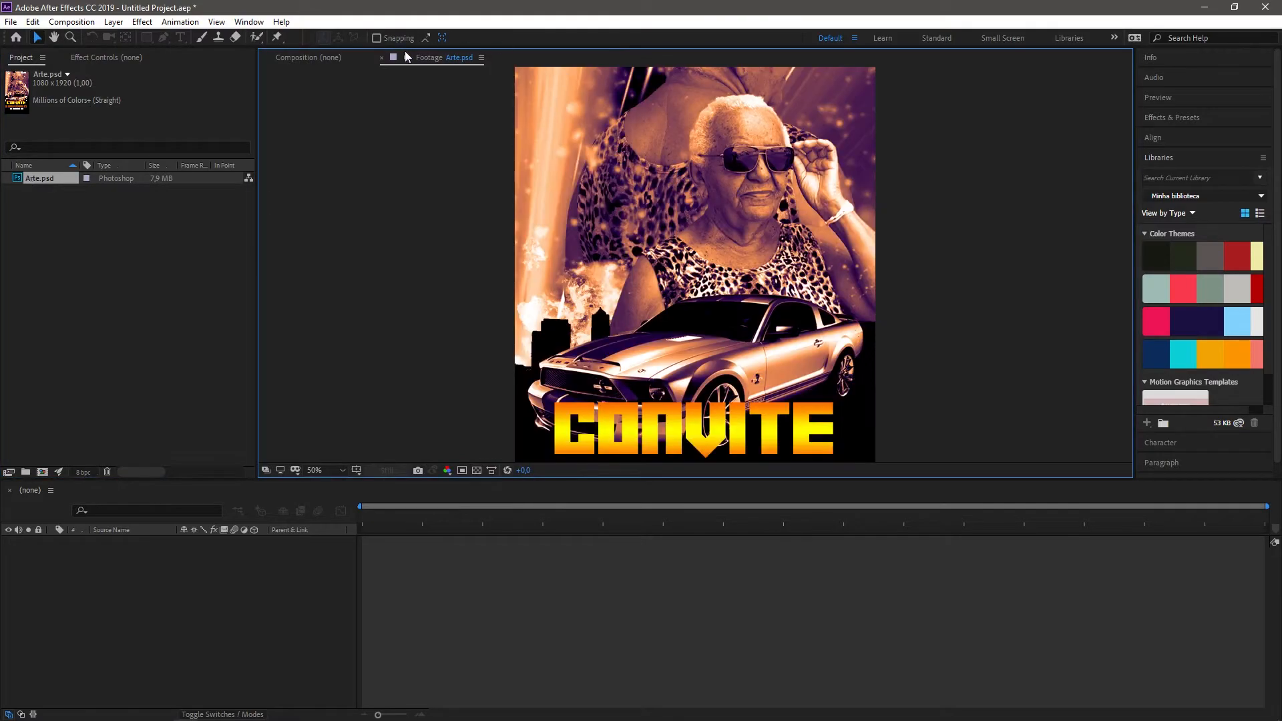
scroll(466, 194, down, 5)
scroll(764, 195, up, 3)
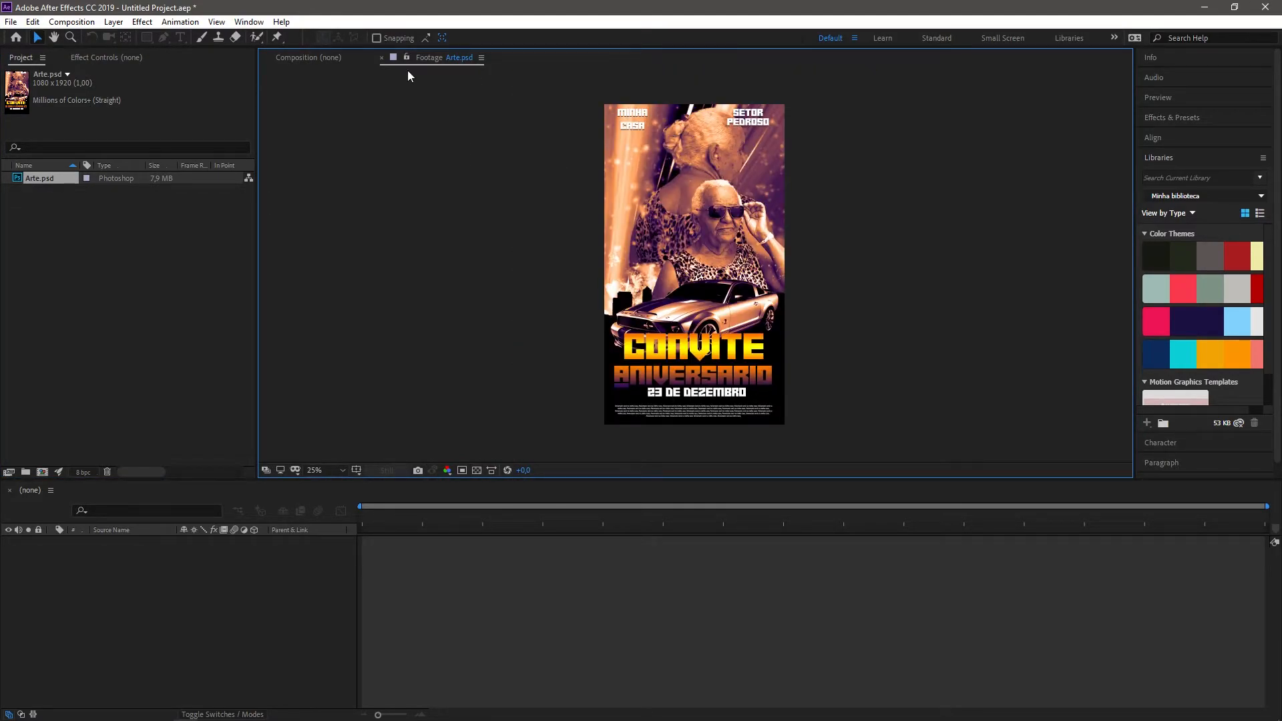
Step: Create a composition from the Arte.psd footage and view its single merged layer
drag(40, 181, 78, 607)
scroll(755, 223, down, 3)
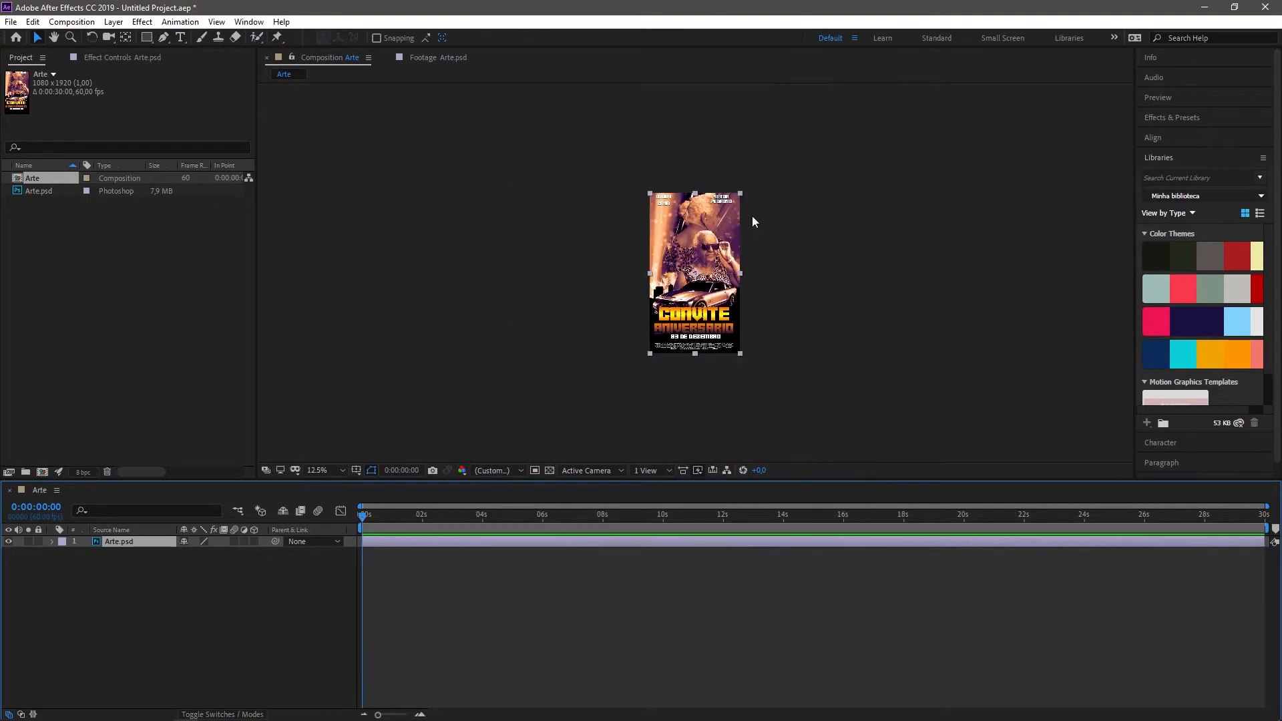
scroll(782, 366, up, 1)
click(111, 562)
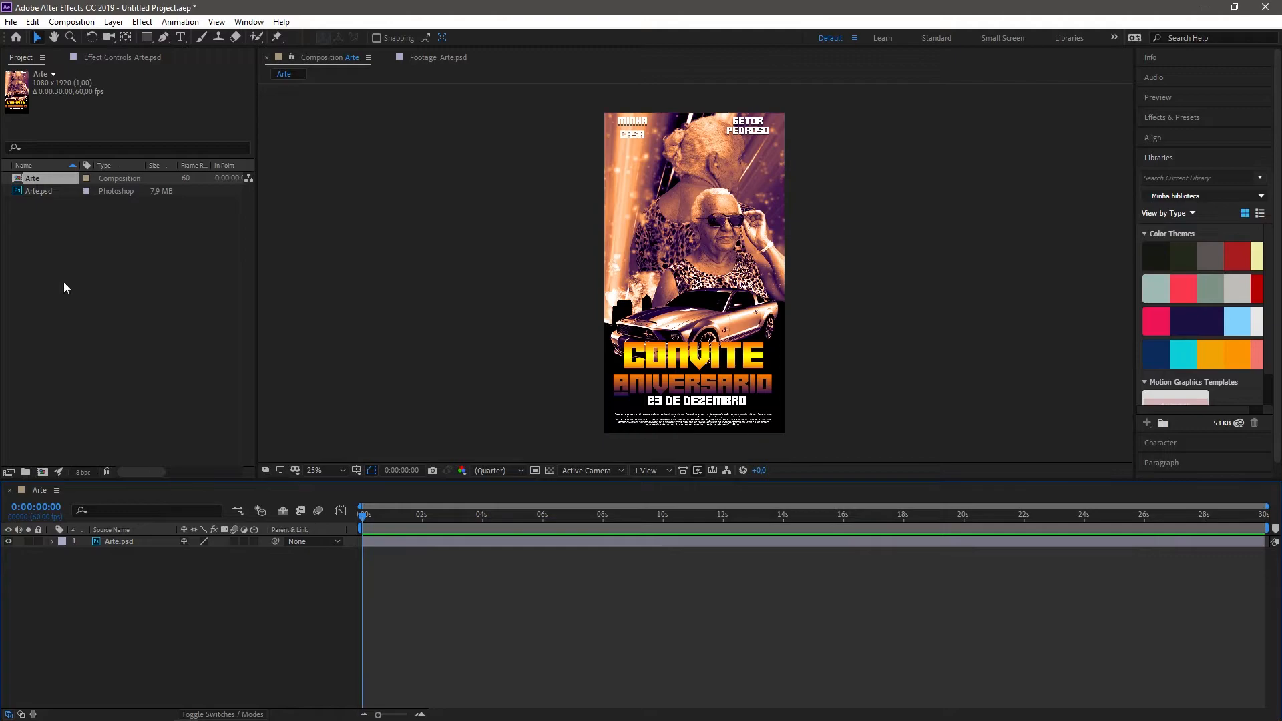
Step: Delete the Arte composition and Arte.psd from the project
drag(28, 213, 199, 142)
key(Delete)
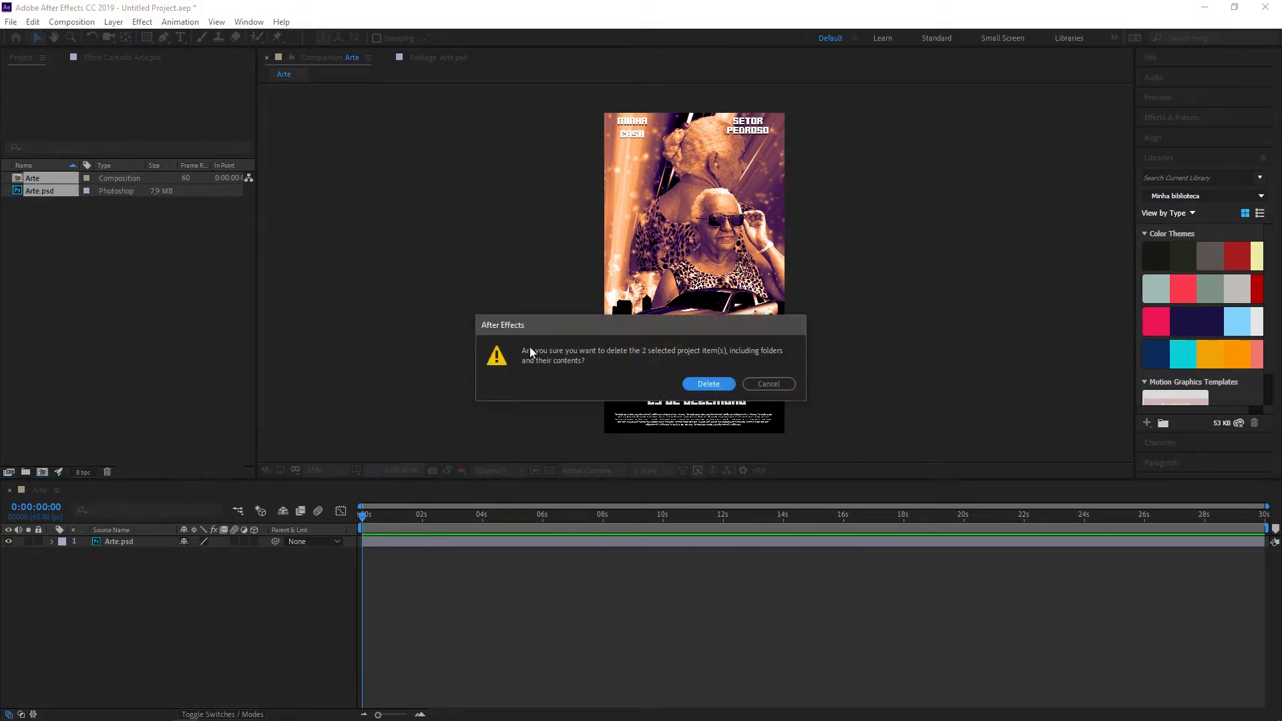
click(724, 385)
Step: Import Arte.psd with the import kind set to Composition and editable layer styles
double_click(81, 187)
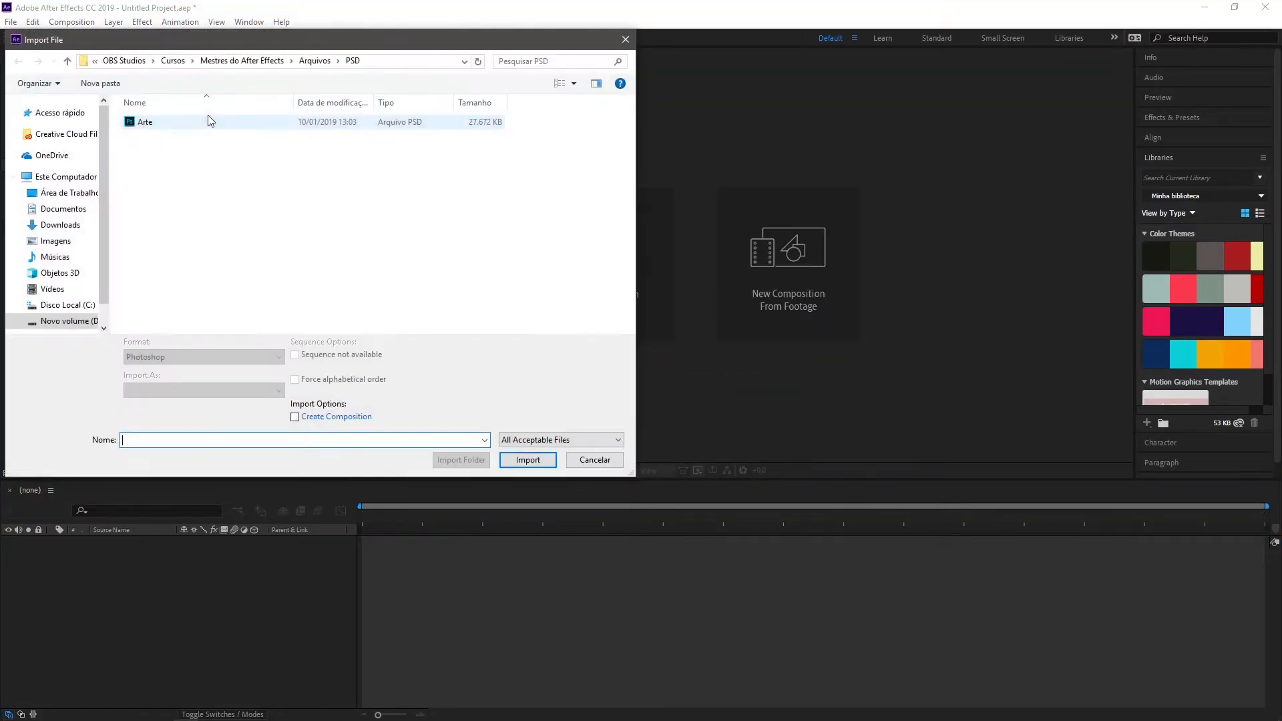
click(207, 124)
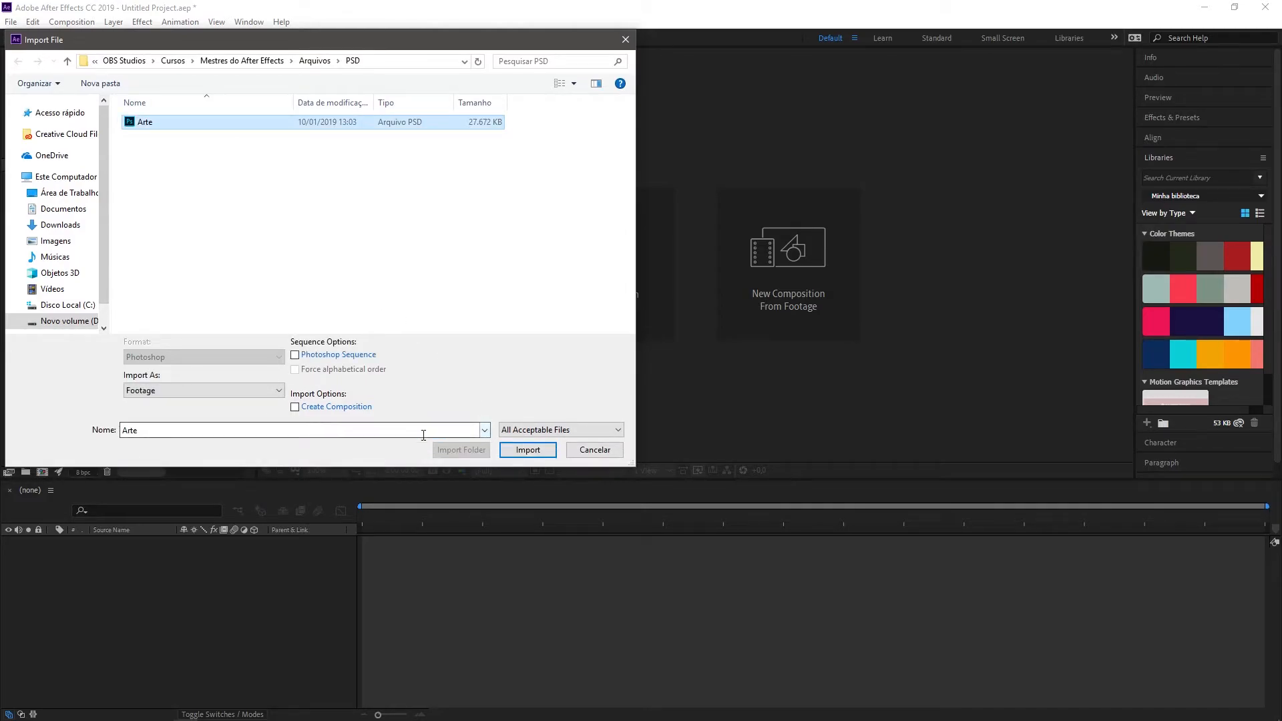
click(526, 449)
click(462, 193)
click(463, 223)
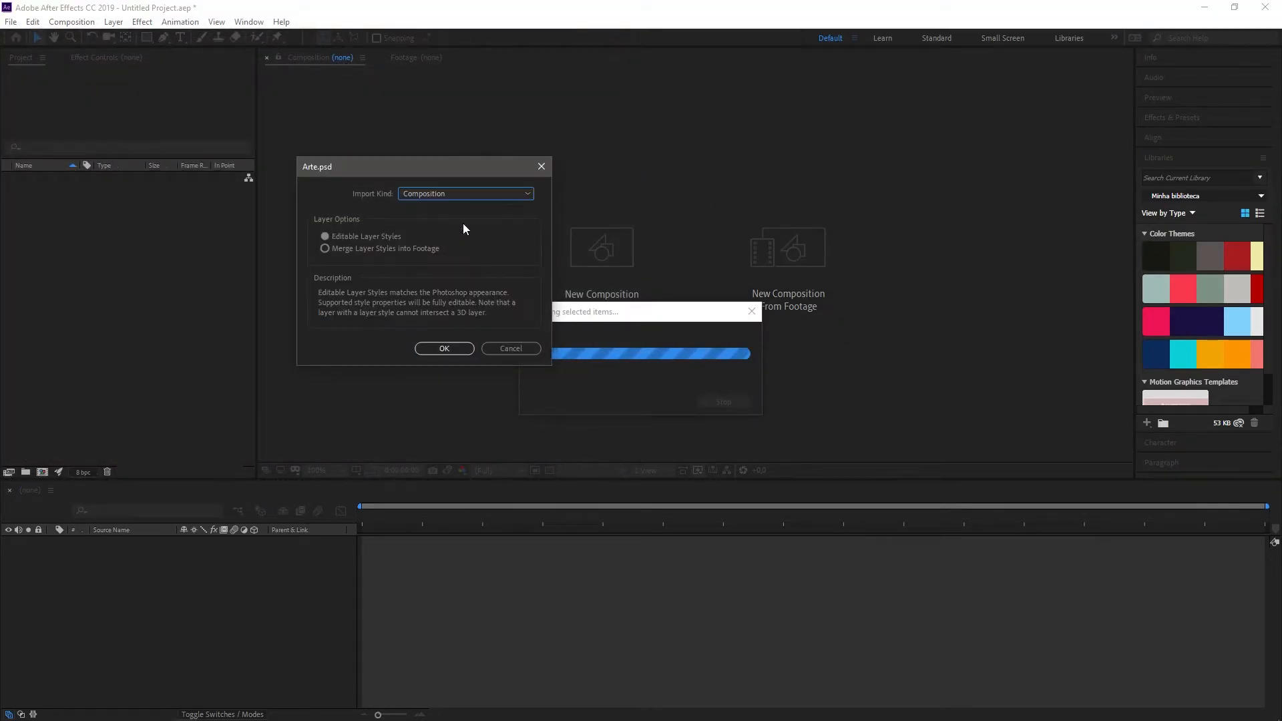
click(448, 352)
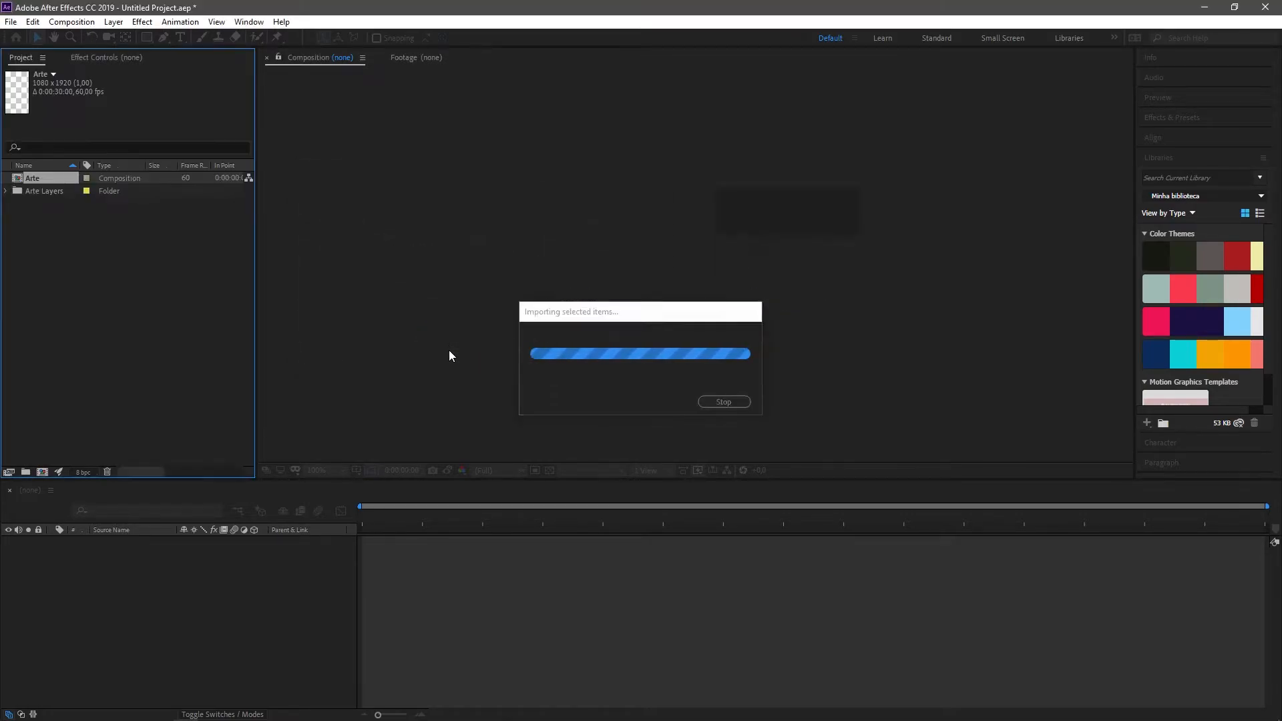
Step: Expand the Arte Layers folder and examine the thumbnails of its individual Photoshop layers
click(7, 191)
click(63, 193)
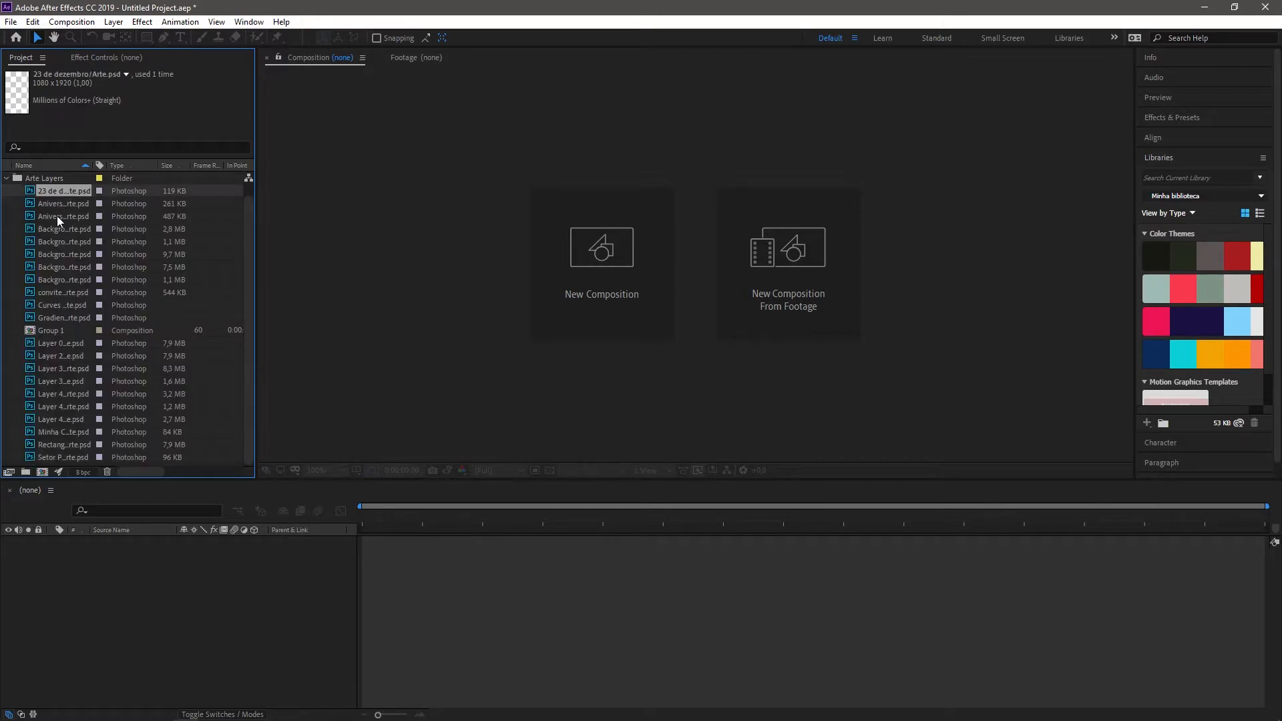
click(53, 266)
click(55, 282)
click(58, 315)
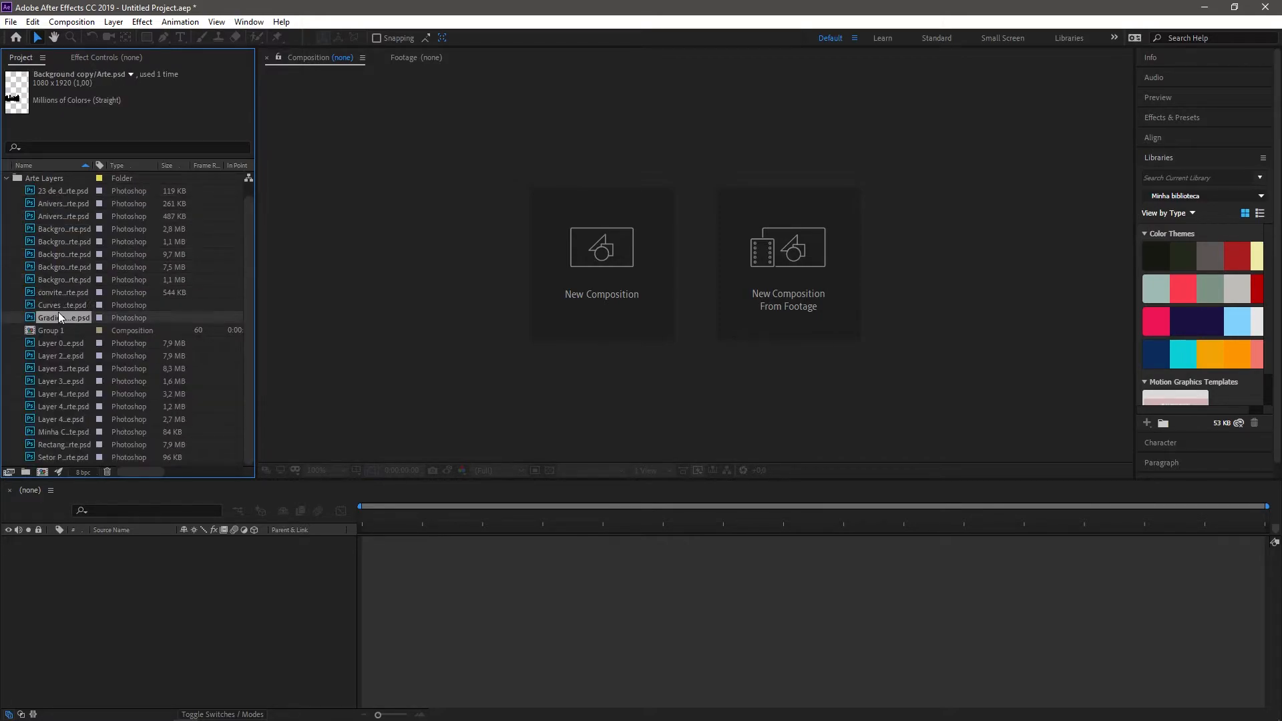
click(62, 409)
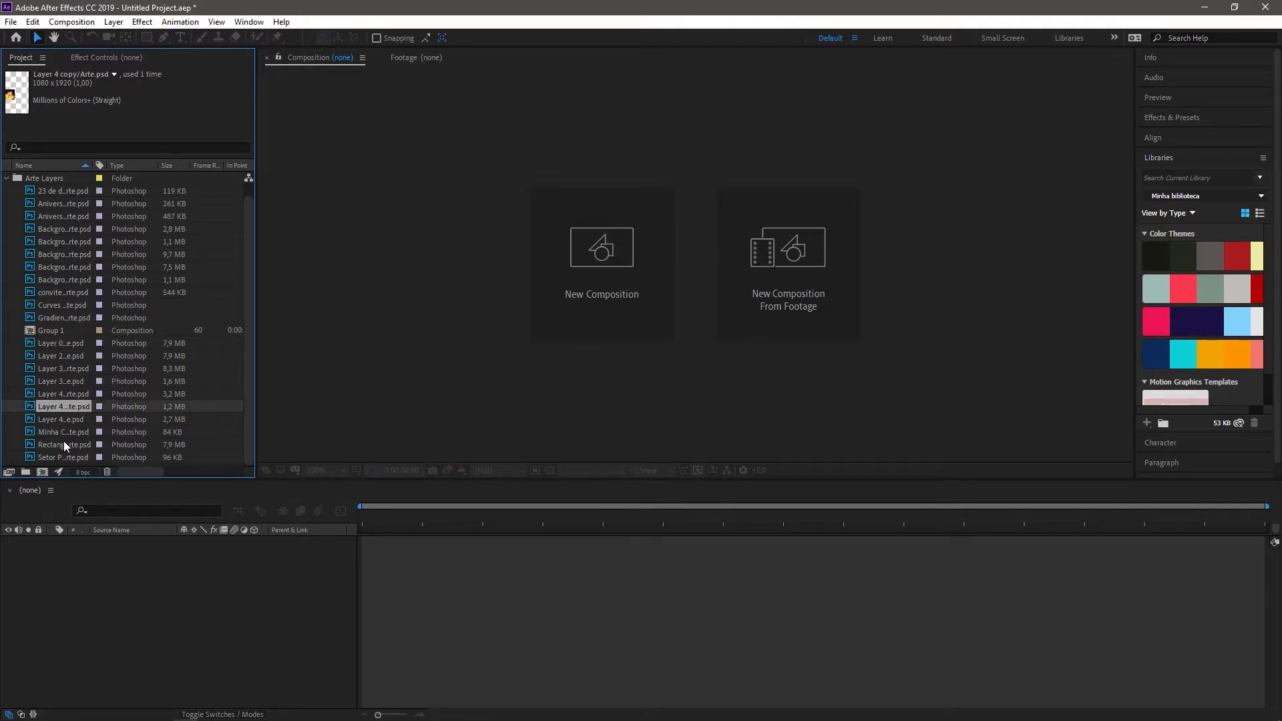
click(61, 344)
Step: Open the Group 1 composition, turn on the transparency grid, and delete its Background copy 3 and Background copy layers
double_click(46, 331)
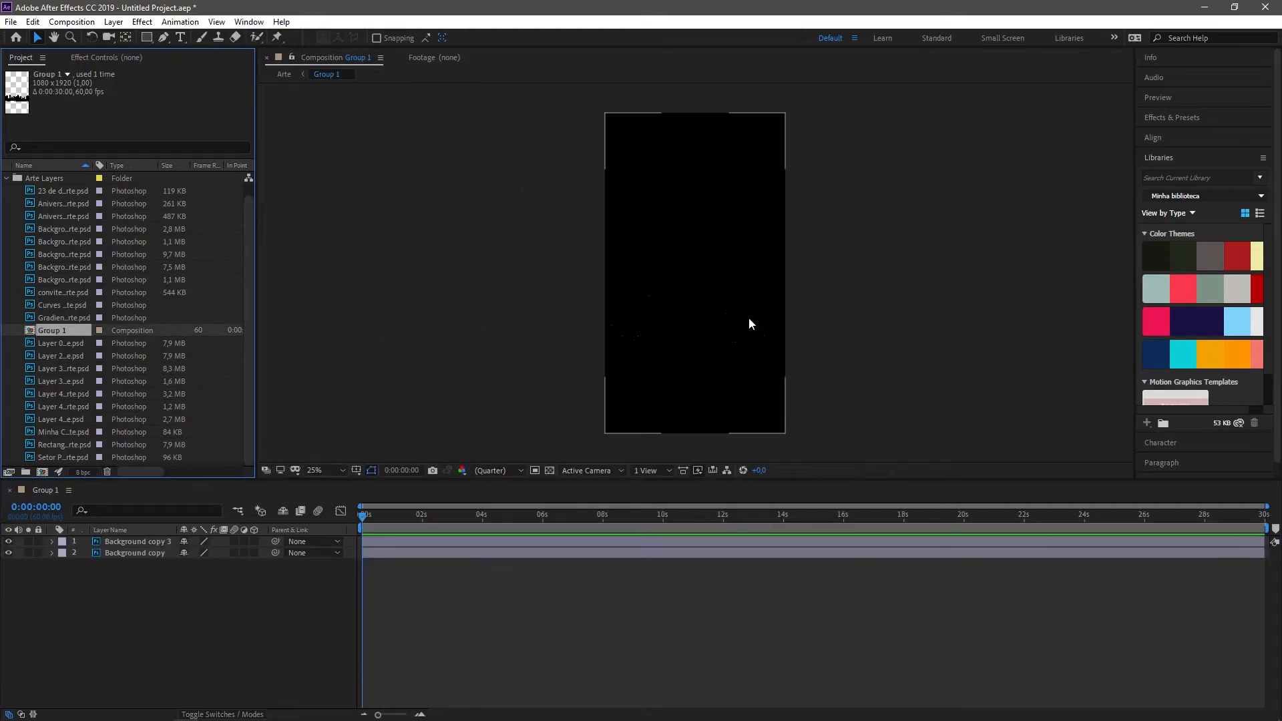
click(549, 470)
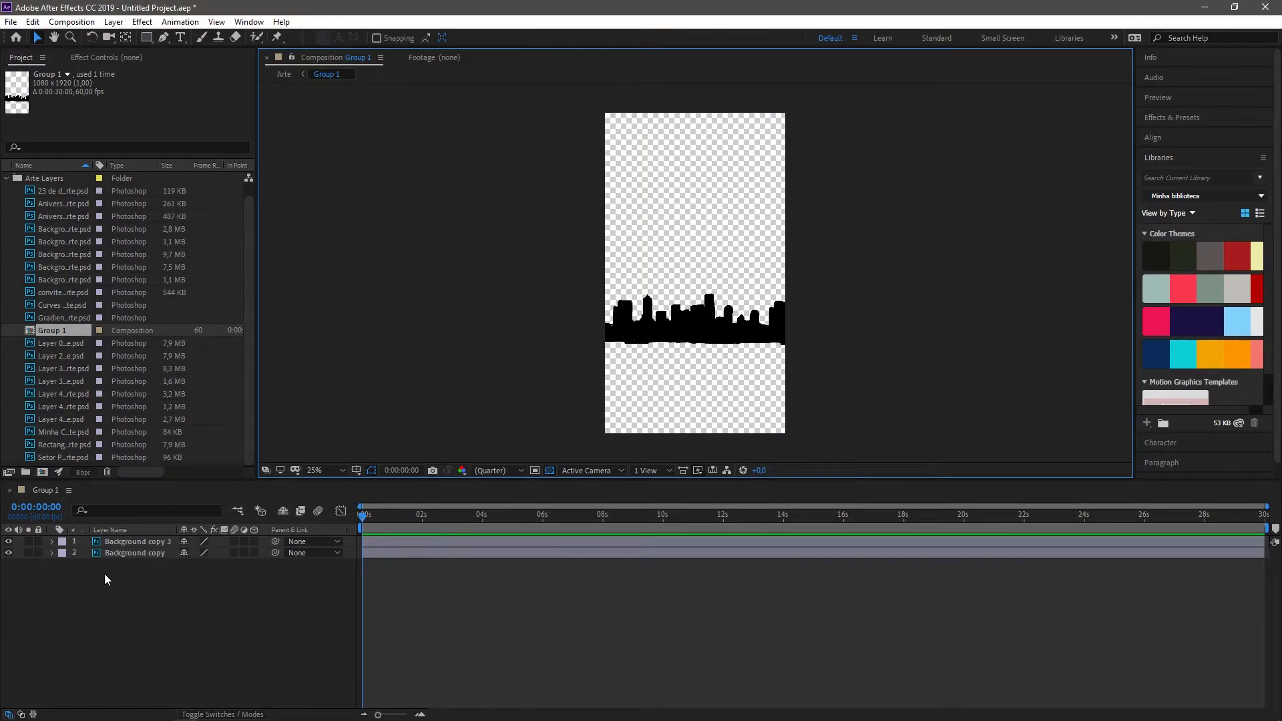
drag(87, 594, 170, 546)
key(Delete)
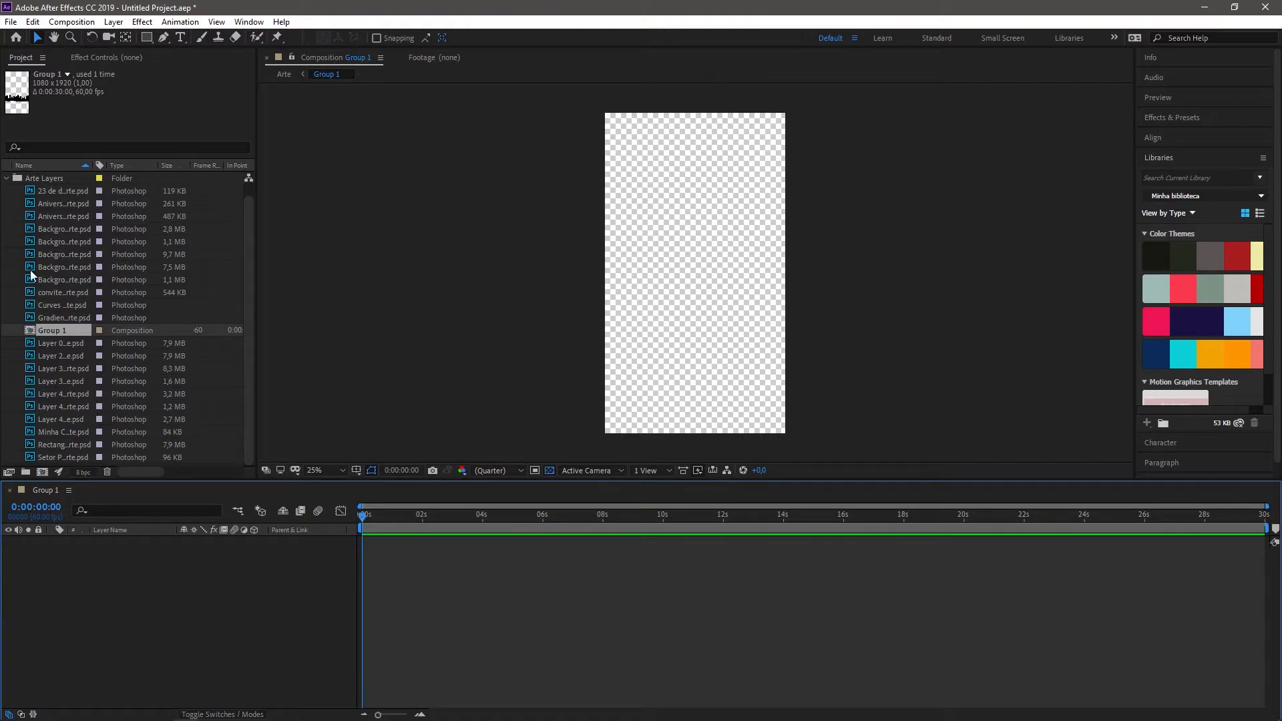
Step: Collapse the Arte Layers folder, open the Arte composition and examine its artwork up close
click(7, 177)
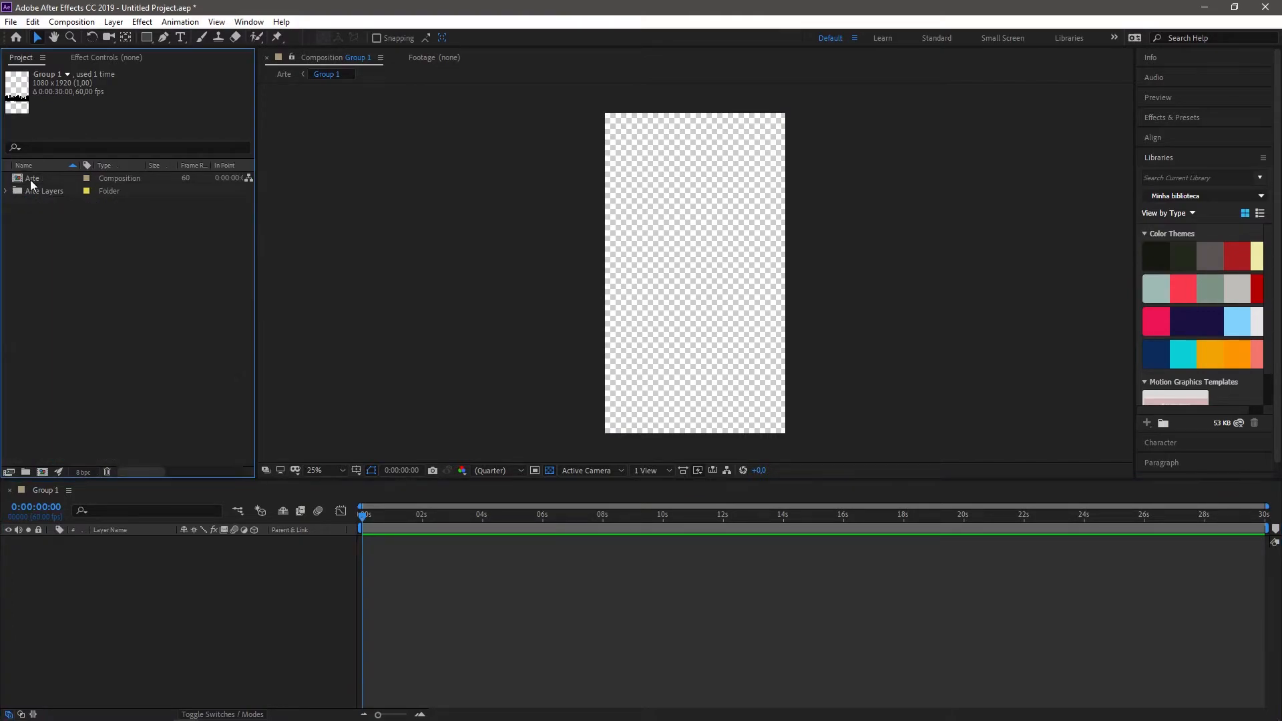
double_click(31, 179)
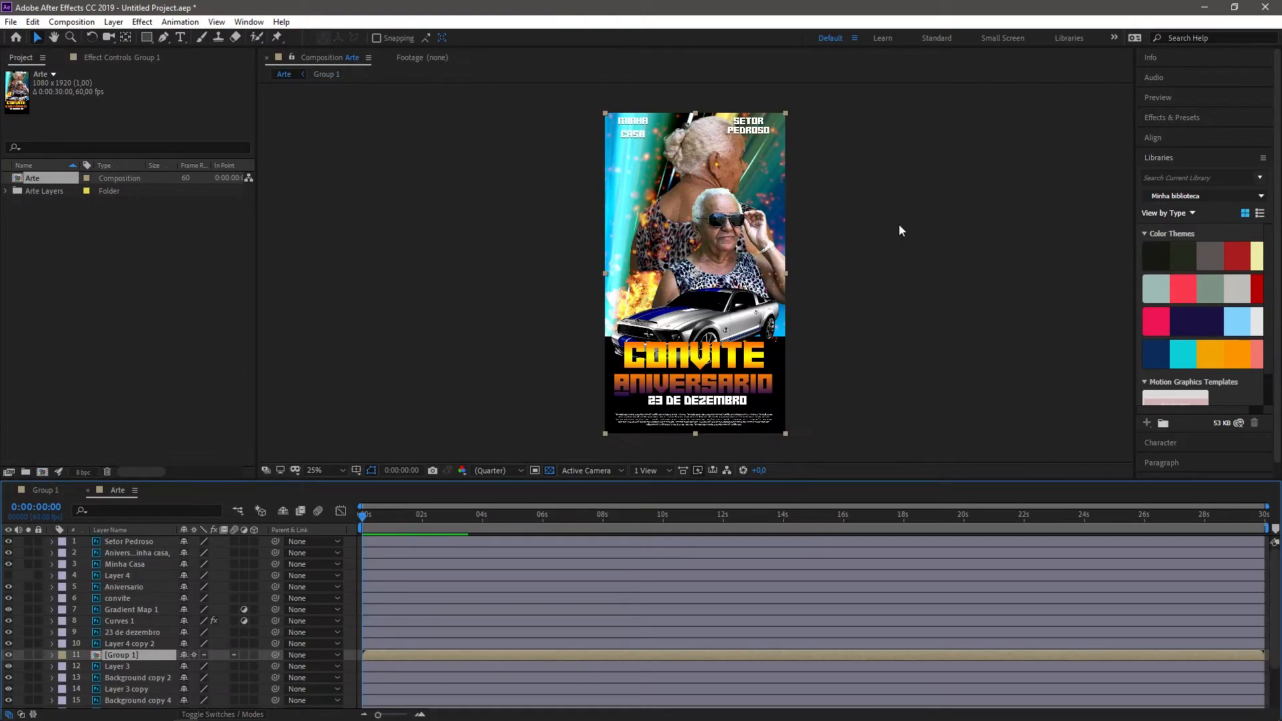
scroll(781, 311, up, 3)
scroll(668, 267, down, 3)
scroll(759, 161, up, 2)
drag(760, 161, 520, 403)
drag(635, 284, 741, 226)
drag(571, 409, 636, 310)
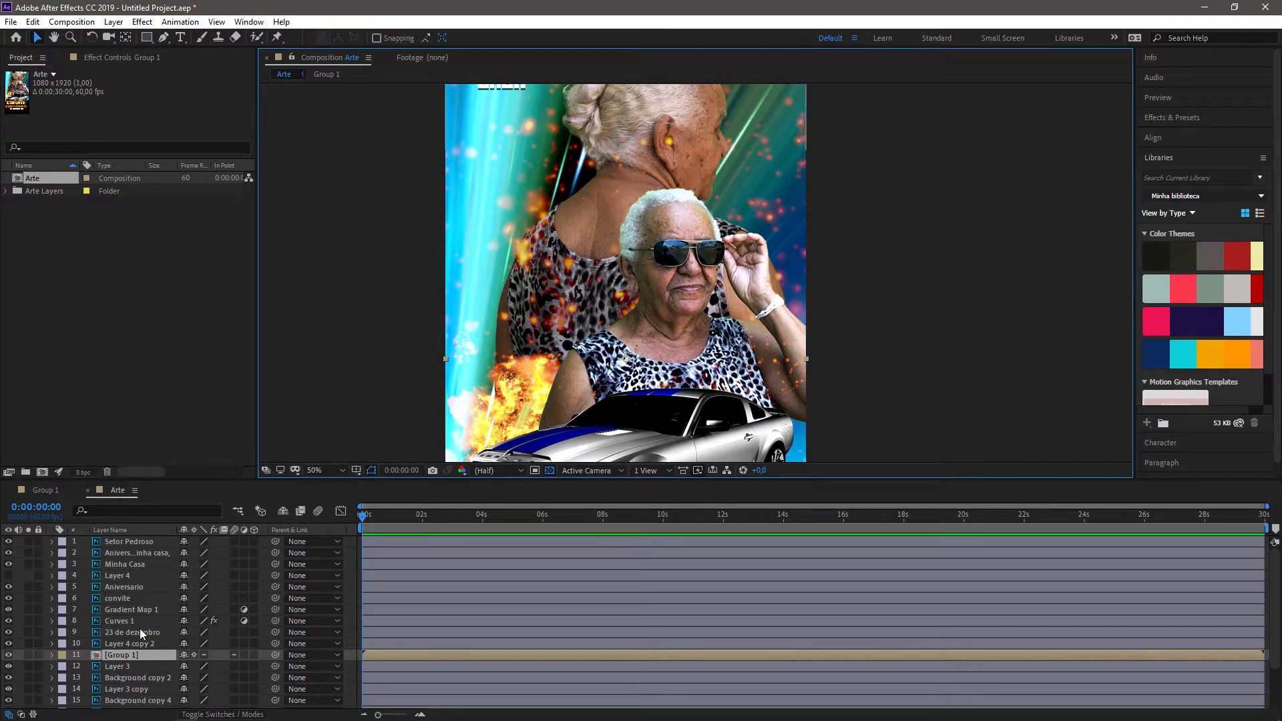
Step: Examine the separate layers of the Arte composition, including Curves 1, Background copy 2 and Layer 0, against the whole poster
scroll(144, 583, down, 2)
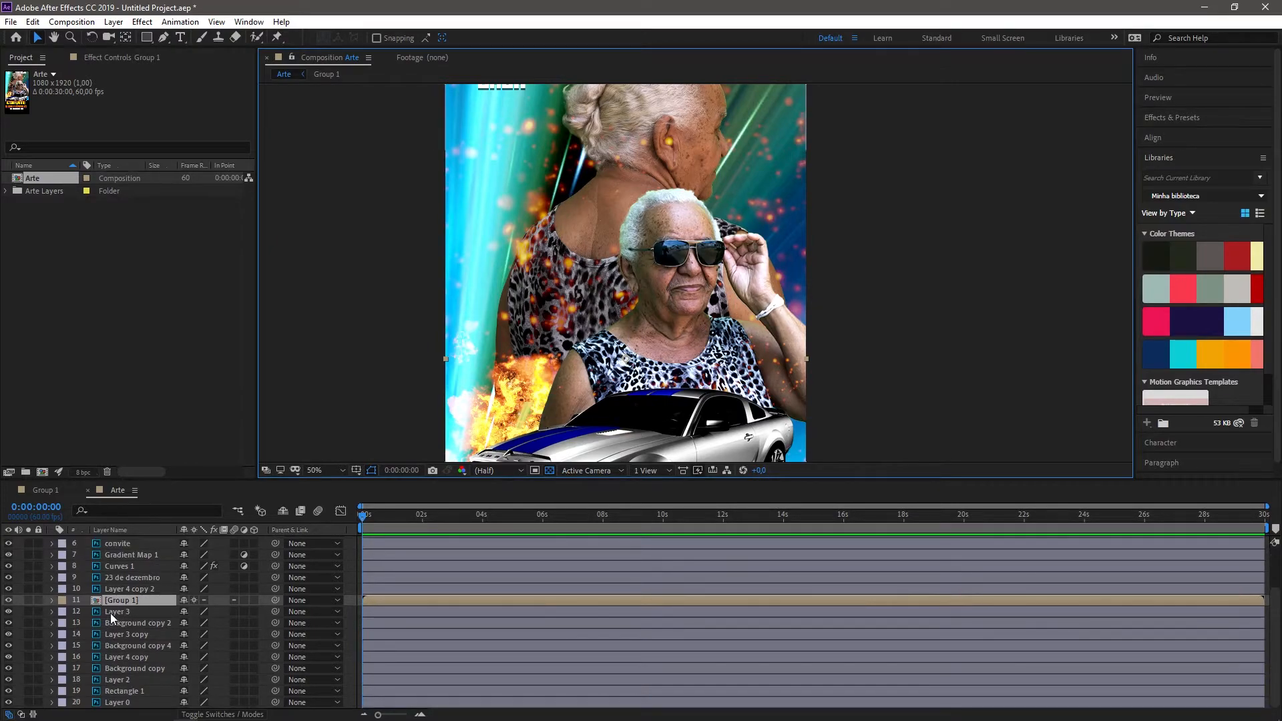
click(111, 579)
click(111, 569)
key(comma)
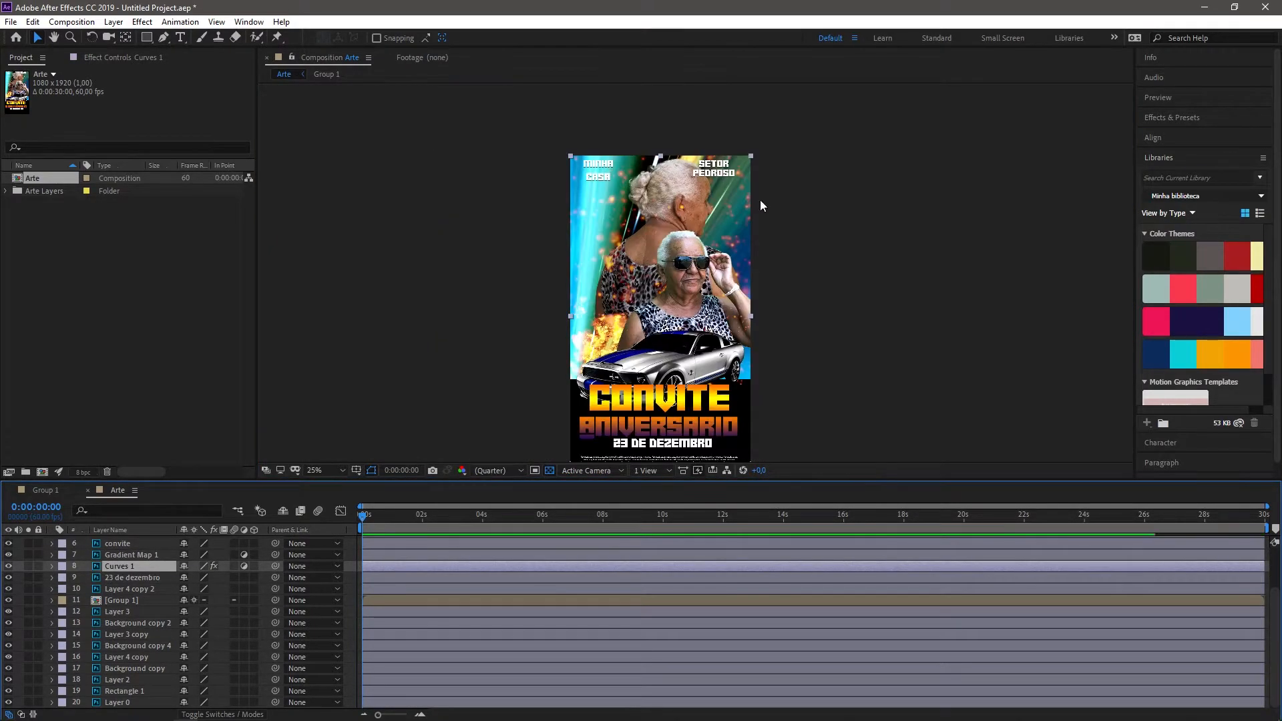
click(7, 573)
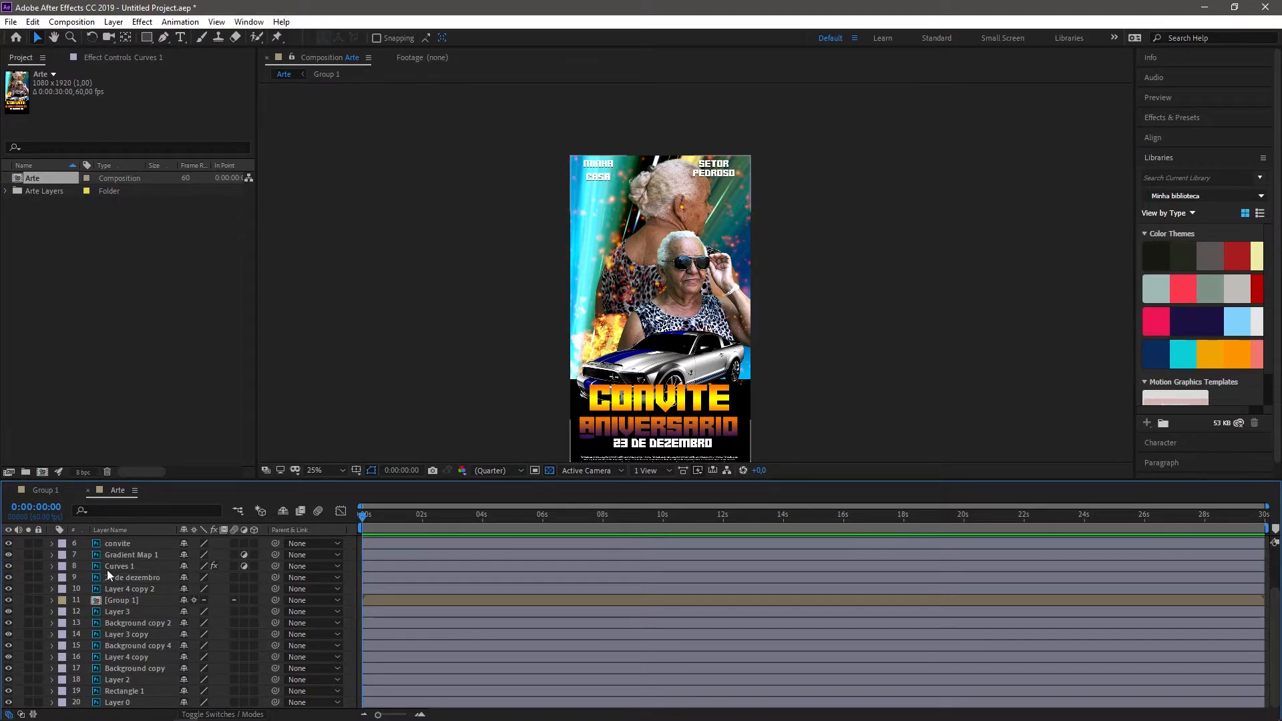
click(126, 611)
click(125, 623)
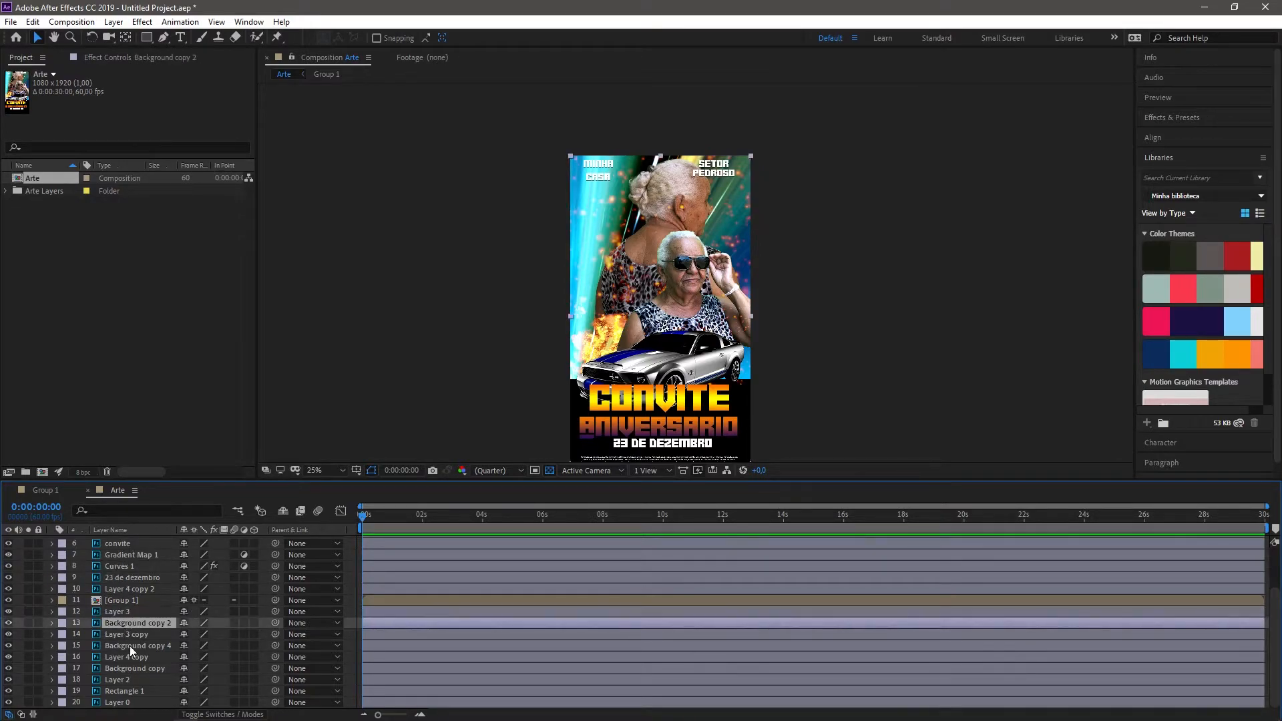
click(133, 668)
click(142, 700)
scroll(107, 586, up, 3)
click(776, 286)
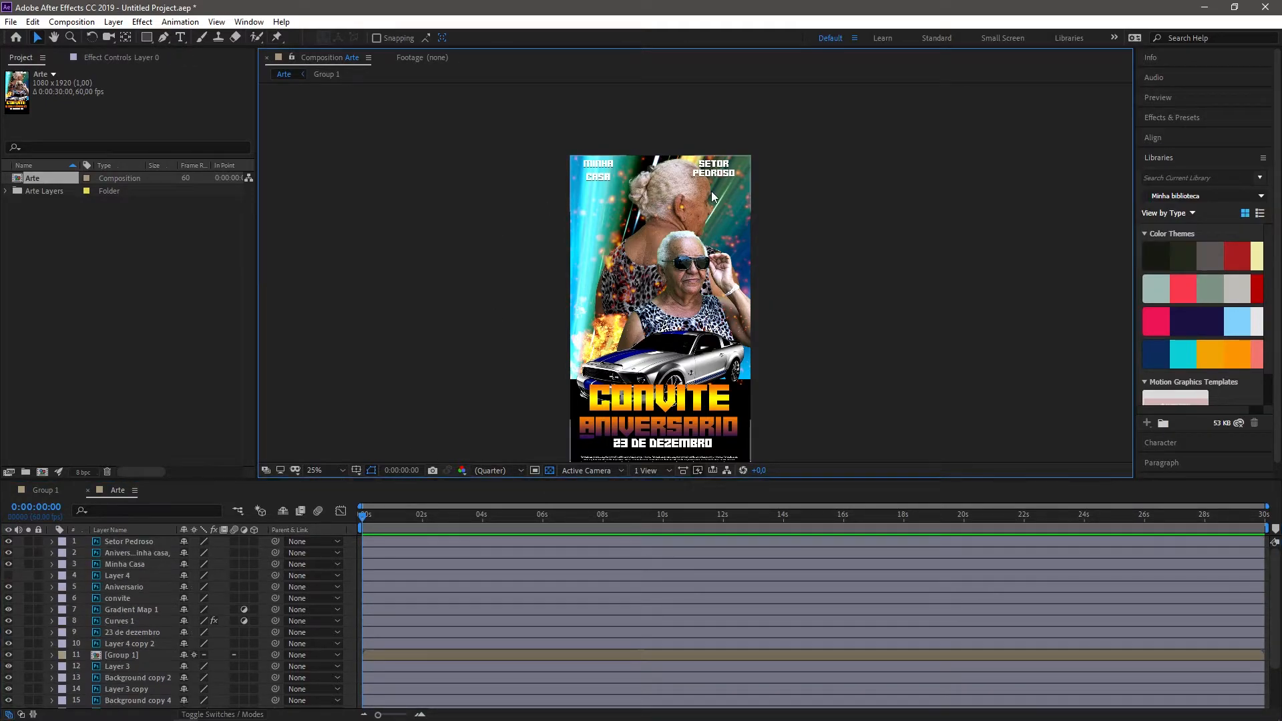
Step: Try moving the Setor Pedroso text layer down toward the poster's centre, and undo the move
drag(711, 191, 664, 161)
mouse_move(641, 292)
mouse_down()
mouse_move(900, 296)
mouse_move(579, 299)
mouse_move(610, 319)
mouse_move(649, 302)
mouse_up()
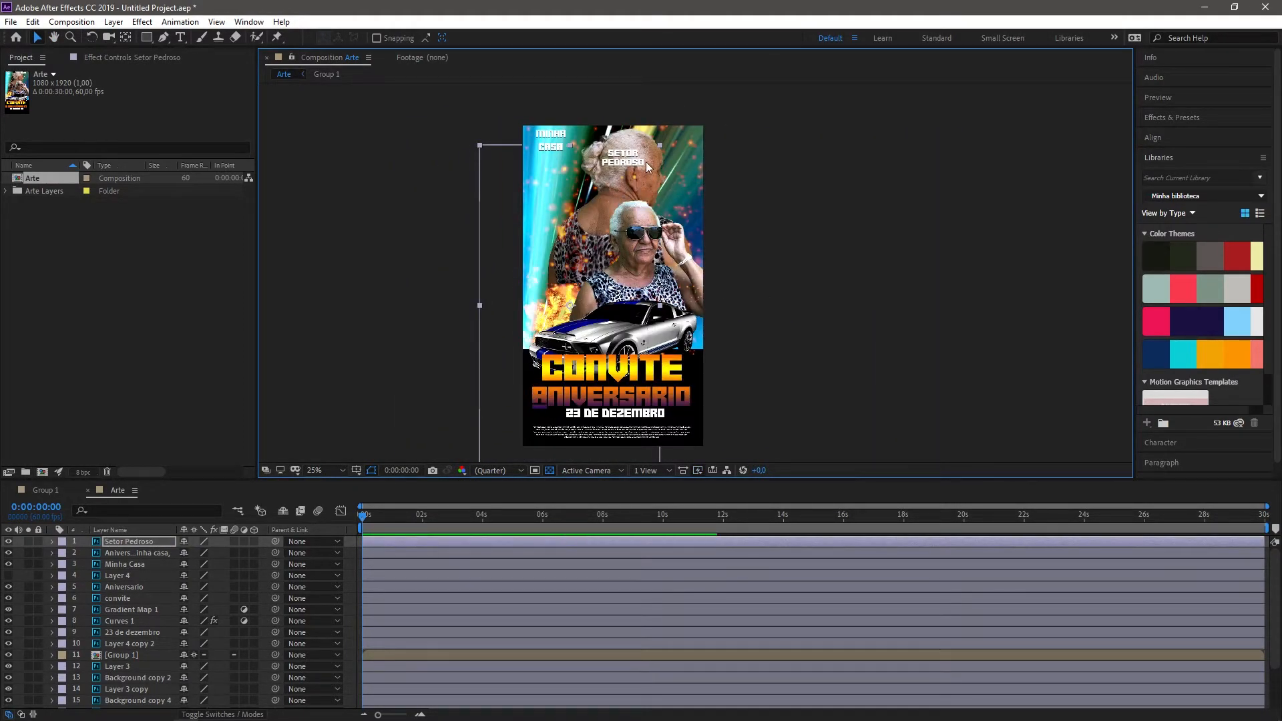
key(ctrl+z)
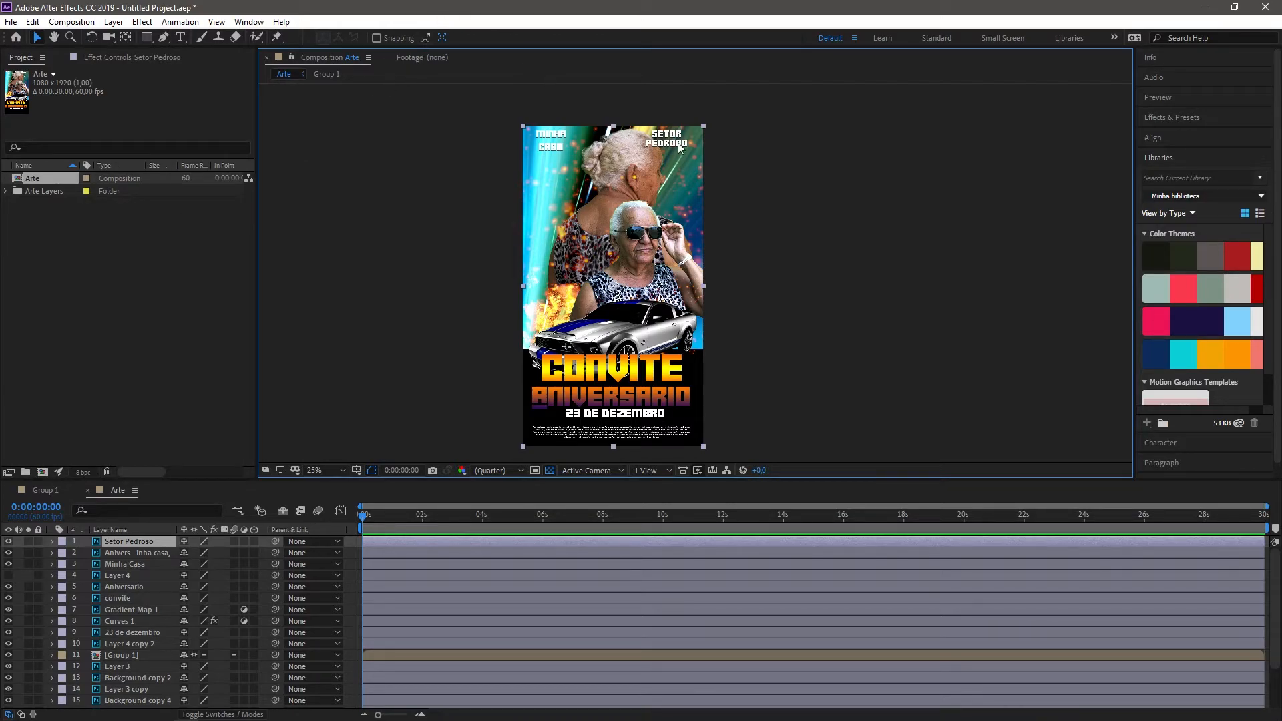
Step: Examine how far the Setor Pedroso layer's bounding box extends around the whole poster
scroll(672, 122, up, 3)
drag(672, 122, 683, 498)
scroll(674, 257, down, 3)
drag(649, 205, 607, 72)
scroll(538, 197, down, 1)
drag(532, 194, 518, 287)
scroll(665, 364, up, 1)
drag(612, 335, 683, 159)
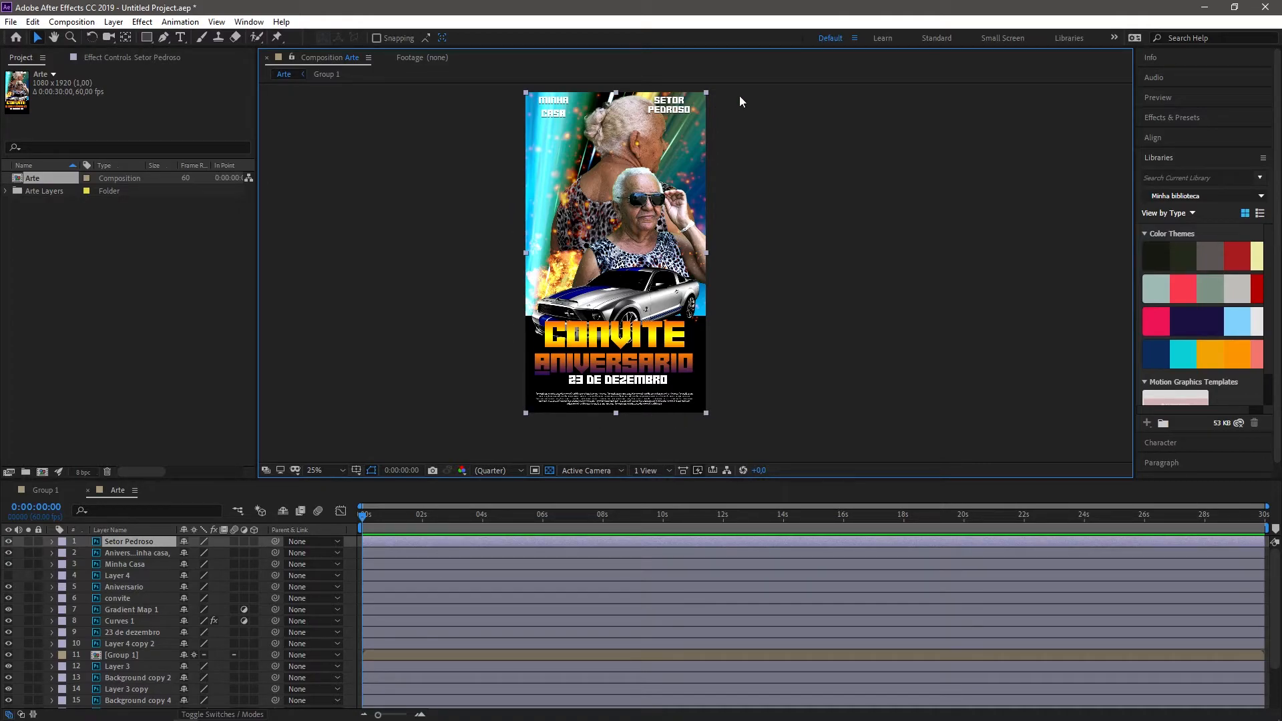
Step: Compare the Setor Pedroso lettering up close with the corners of its layer bounding box
scroll(735, 119, up, 1)
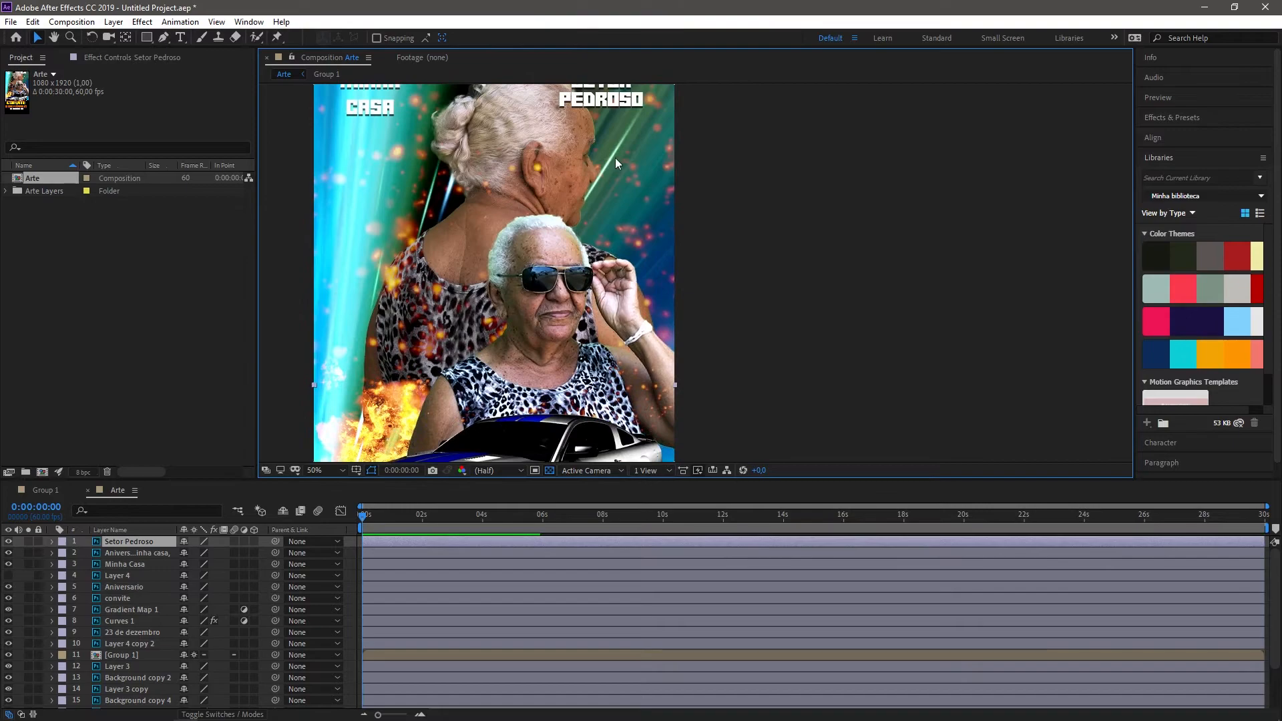
drag(616, 159, 573, 350)
scroll(536, 285, up, 2)
drag(537, 286, 717, 213)
key(v)
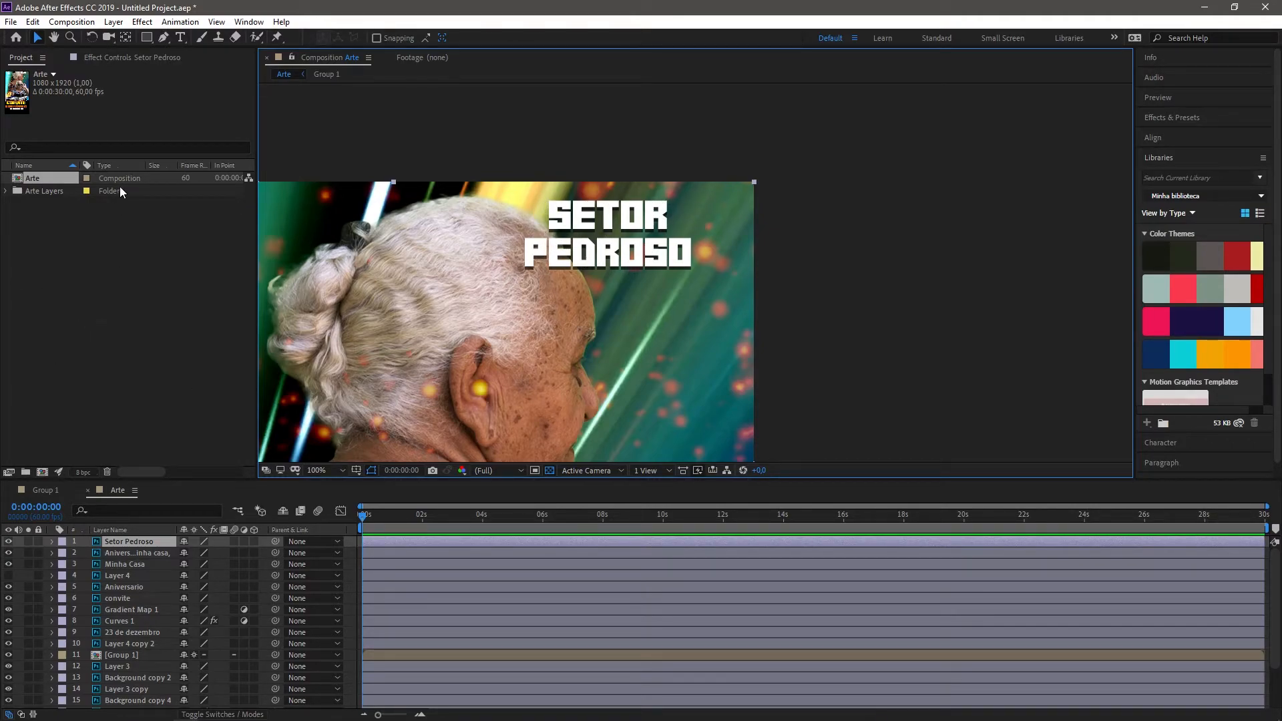
key(comma)
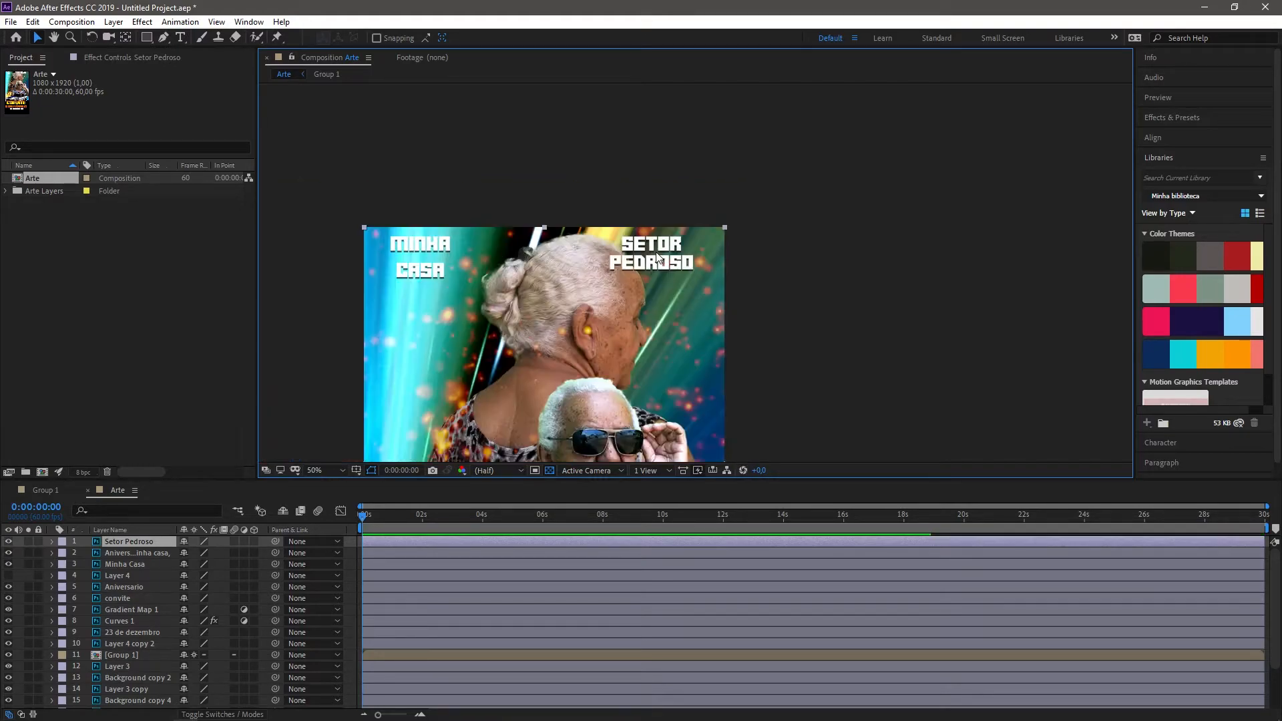
drag(598, 363, 660, 199)
scroll(581, 168, down, 1)
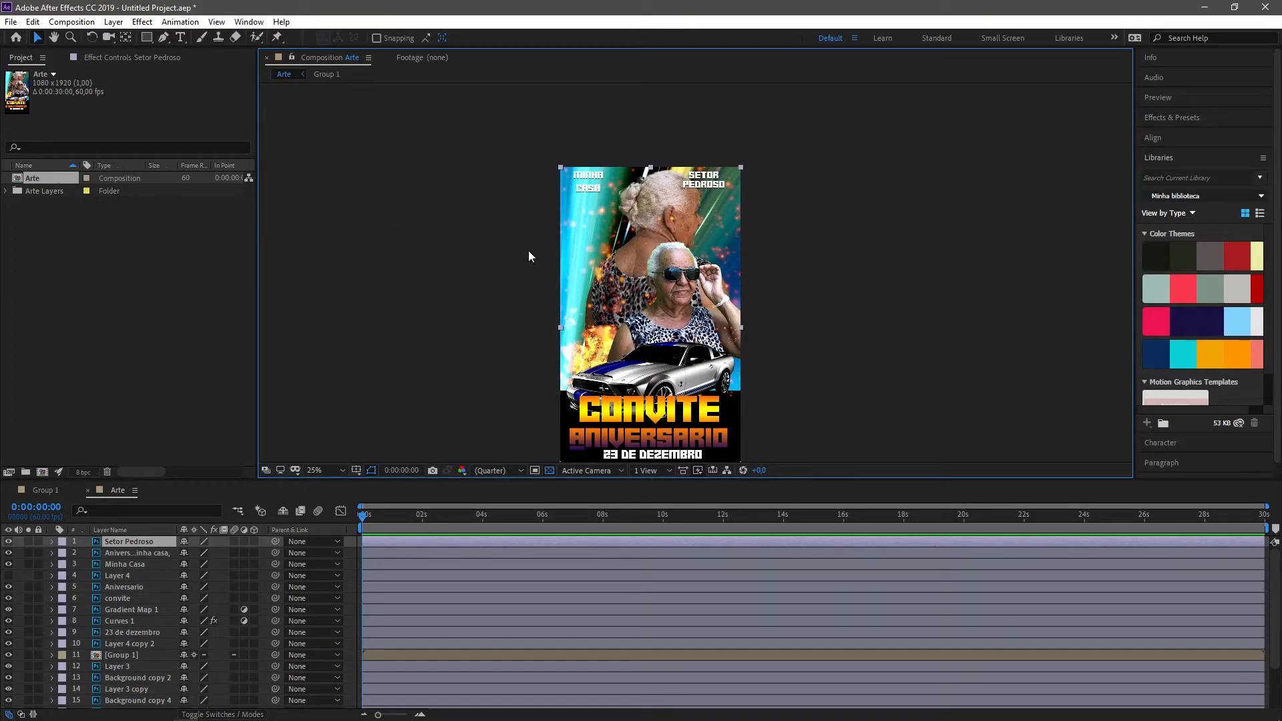
scroll(759, 140, up, 1)
drag(735, 161, 666, 450)
scroll(637, 287, up, 1)
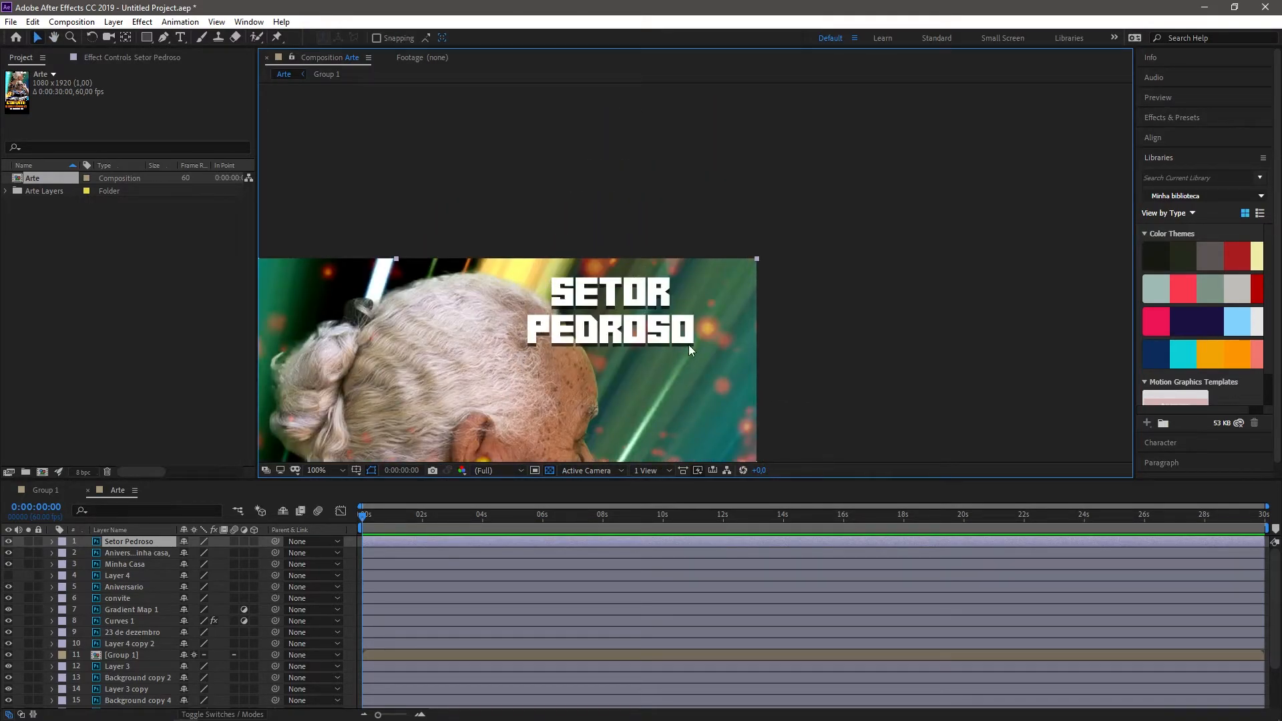
Step: Delete the Arte composition and the Arte Layers folder from the project
key(comma)
key(comma)
drag(8, 247, 73, 177)
key(Delete)
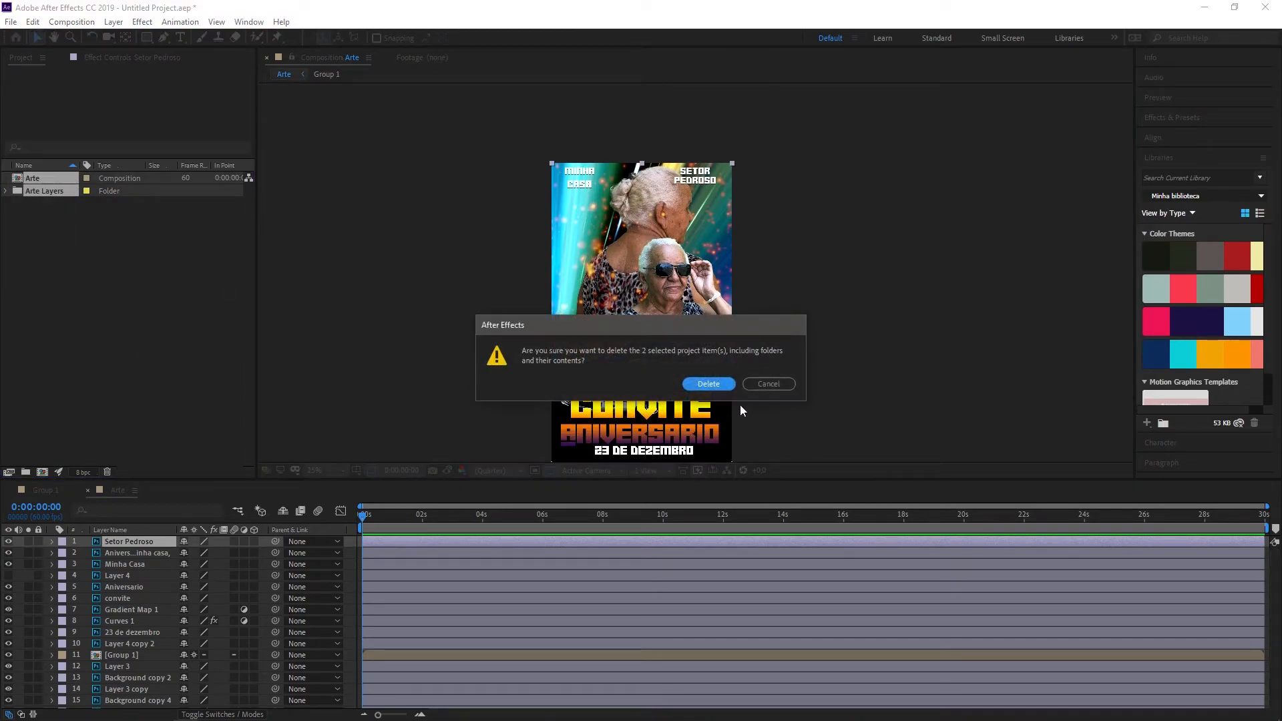
click(709, 385)
Step: Import Arte.psd with the import kind set to Composition - Retain Layer Sizes and editable layer styles
double_click(94, 238)
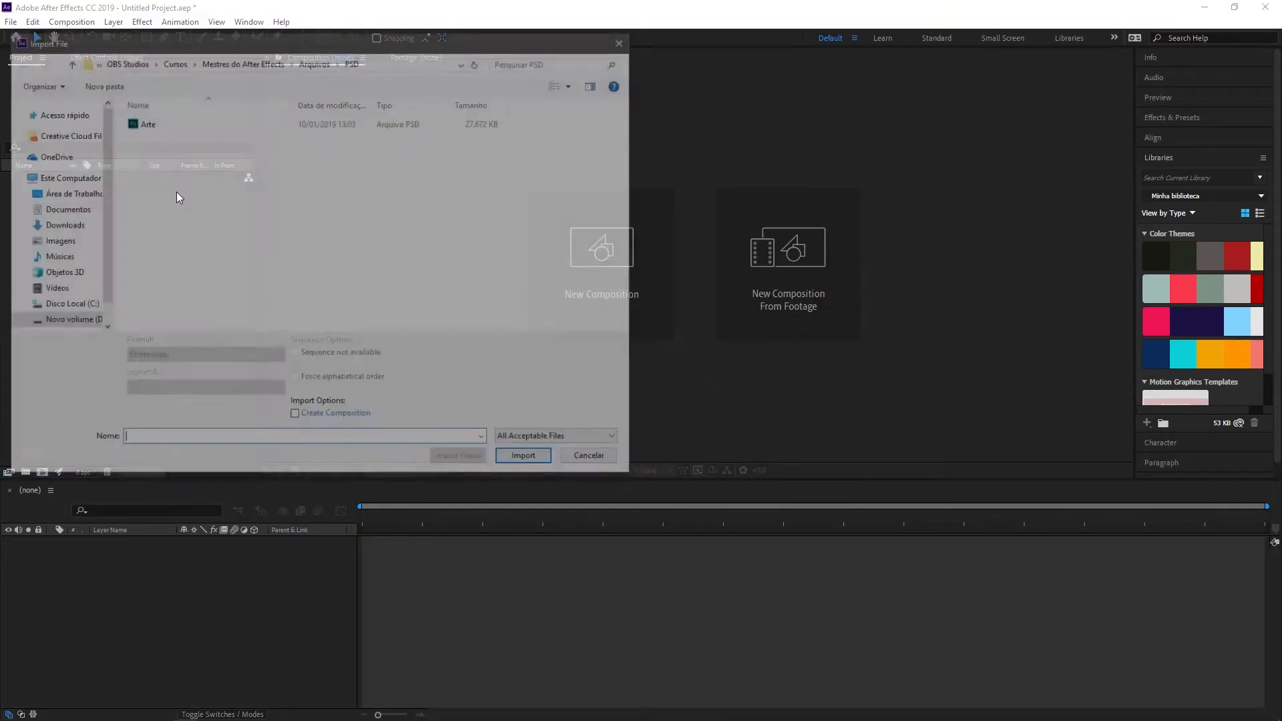
click(142, 123)
click(524, 450)
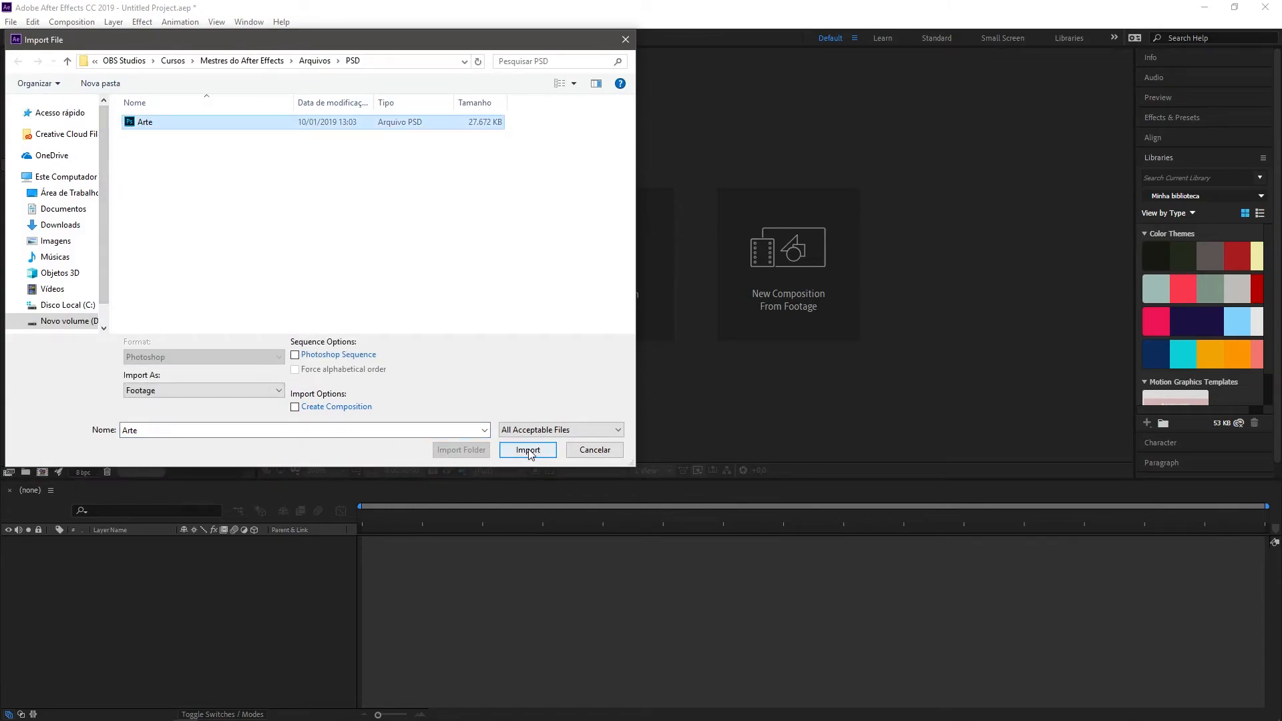
click(444, 197)
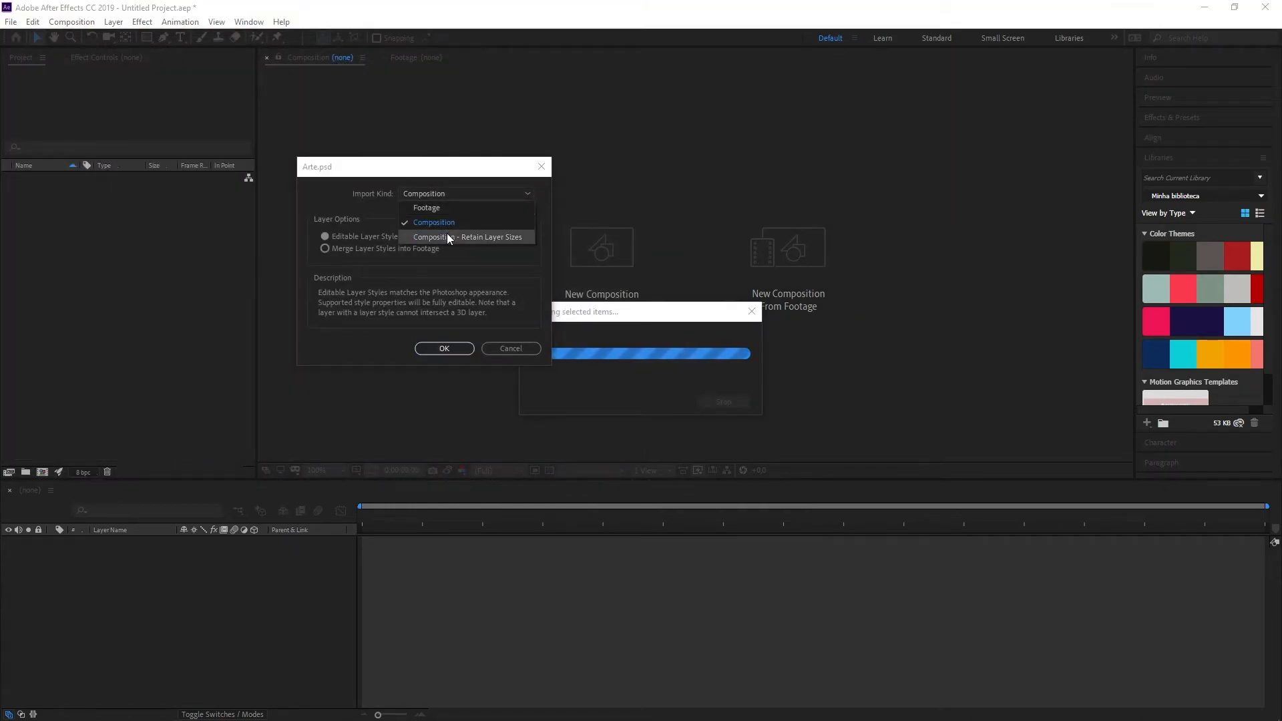
click(492, 238)
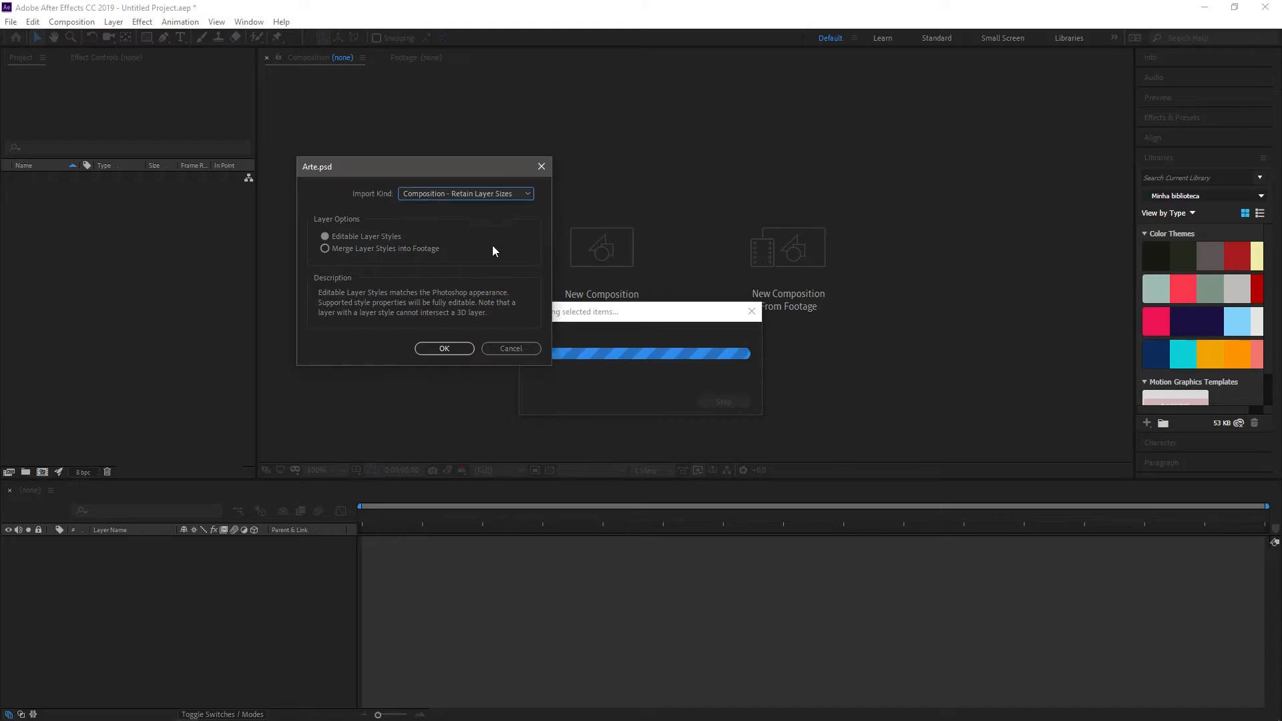
click(444, 348)
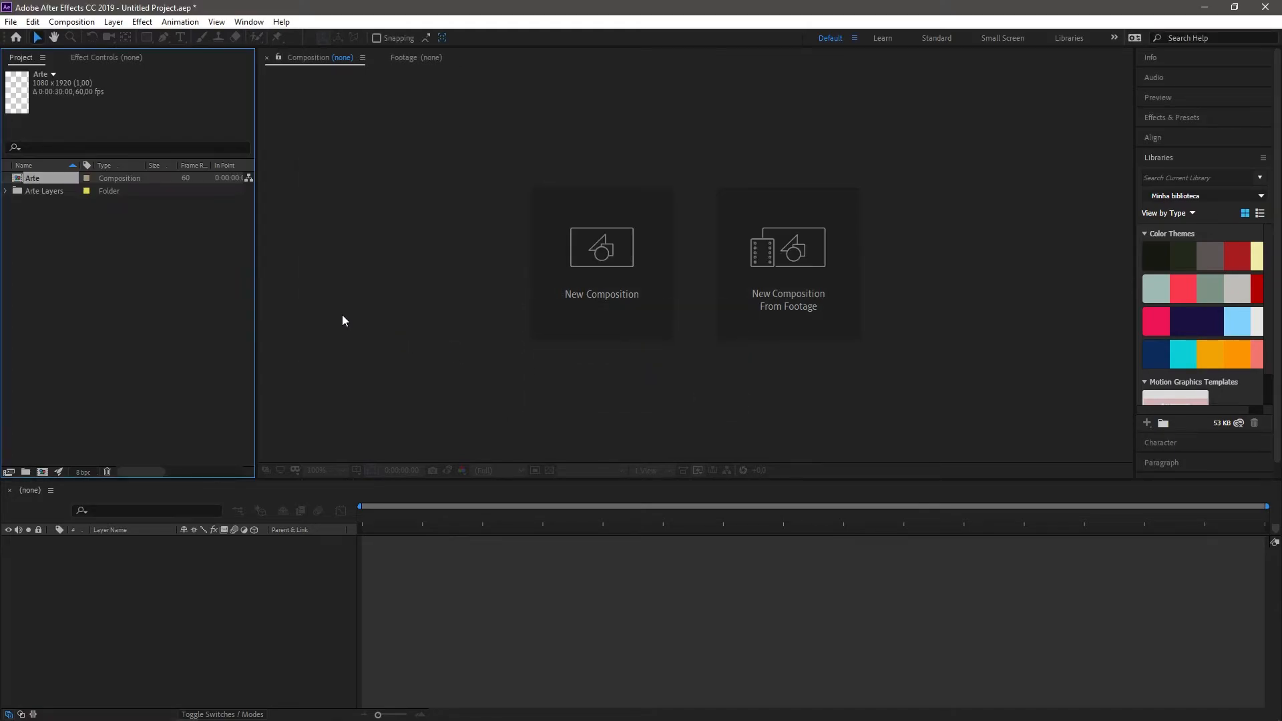
Step: Open the new Arte composition, select the Setor Pedroso text layer and examine its bounding box up close
double_click(33, 178)
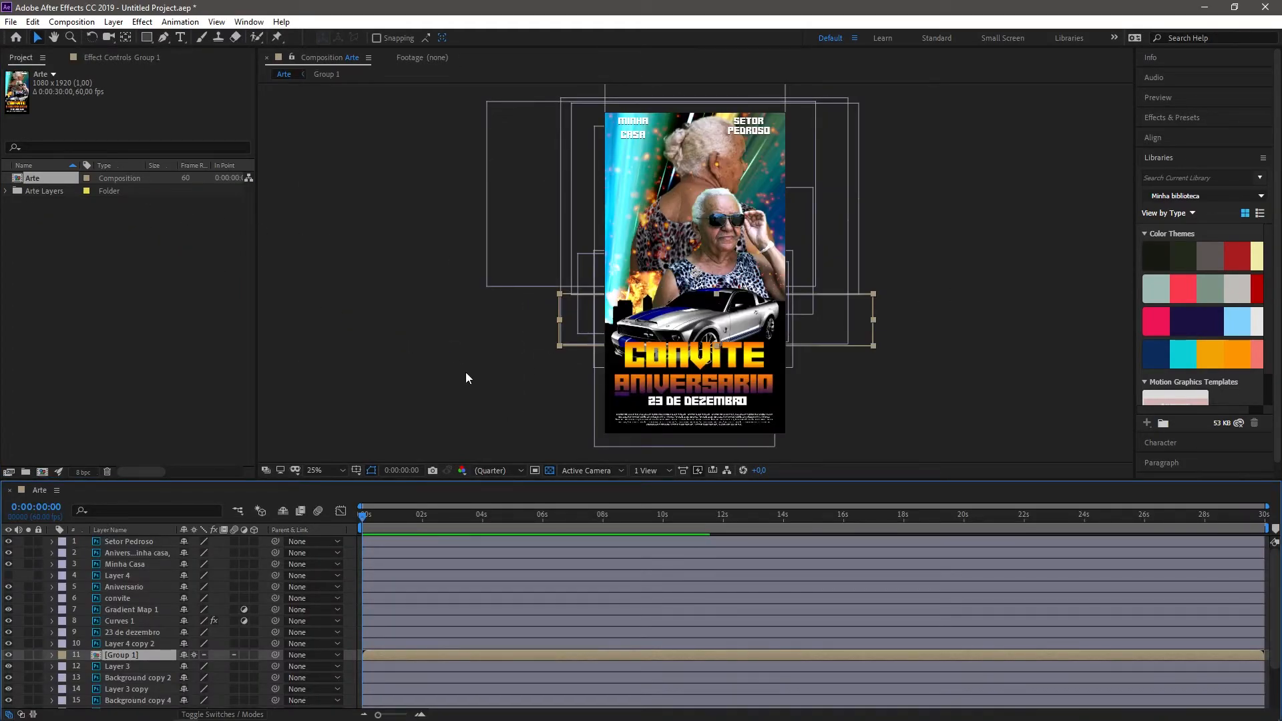
drag(814, 141, 754, 291)
click(682, 270)
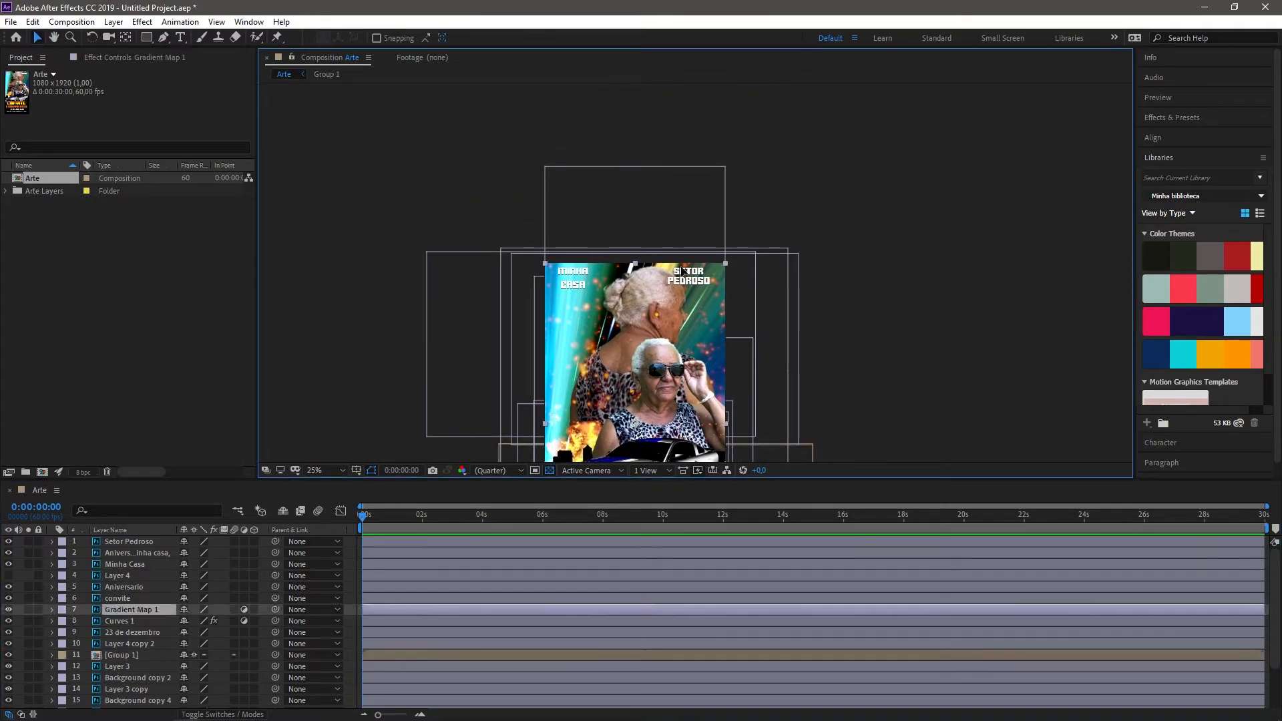
click(916, 245)
click(678, 284)
scroll(703, 260, up, 3)
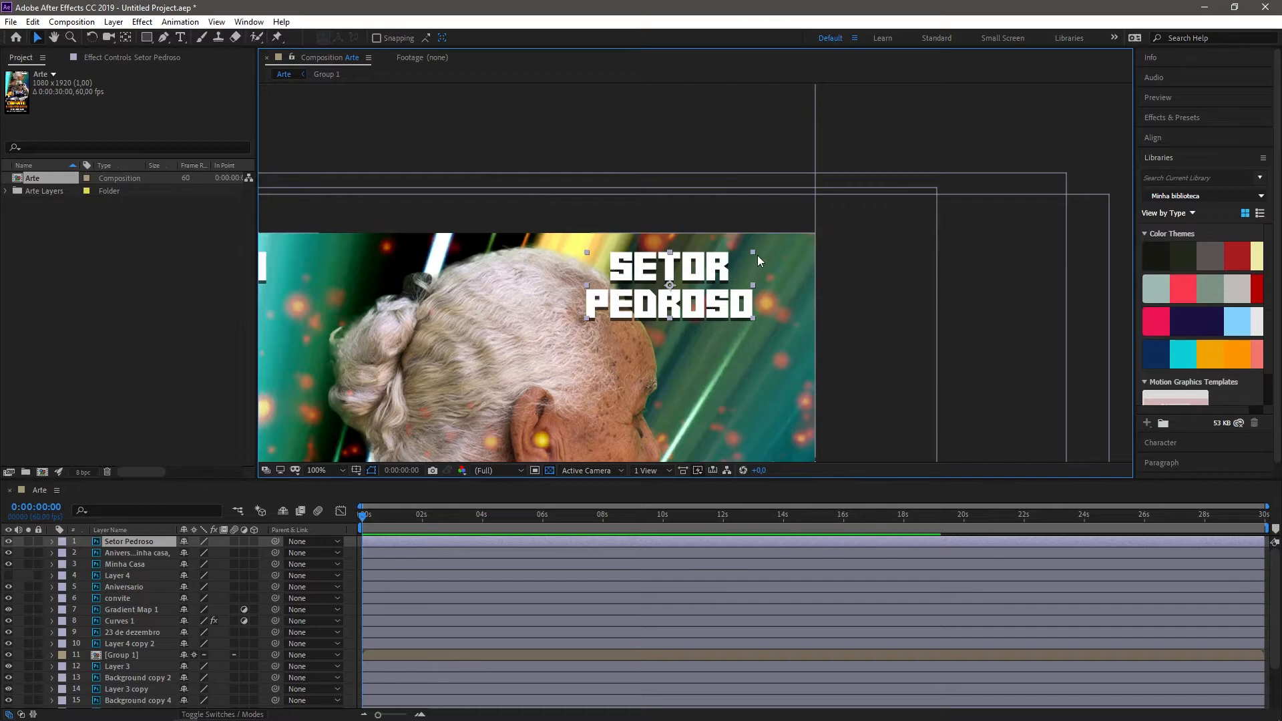
Step: Select the Gradient Map 1, Background copy, Layer 3 copy and Group 1 layers in the composition and compare their bounding boxes
drag(668, 336, 672, 286)
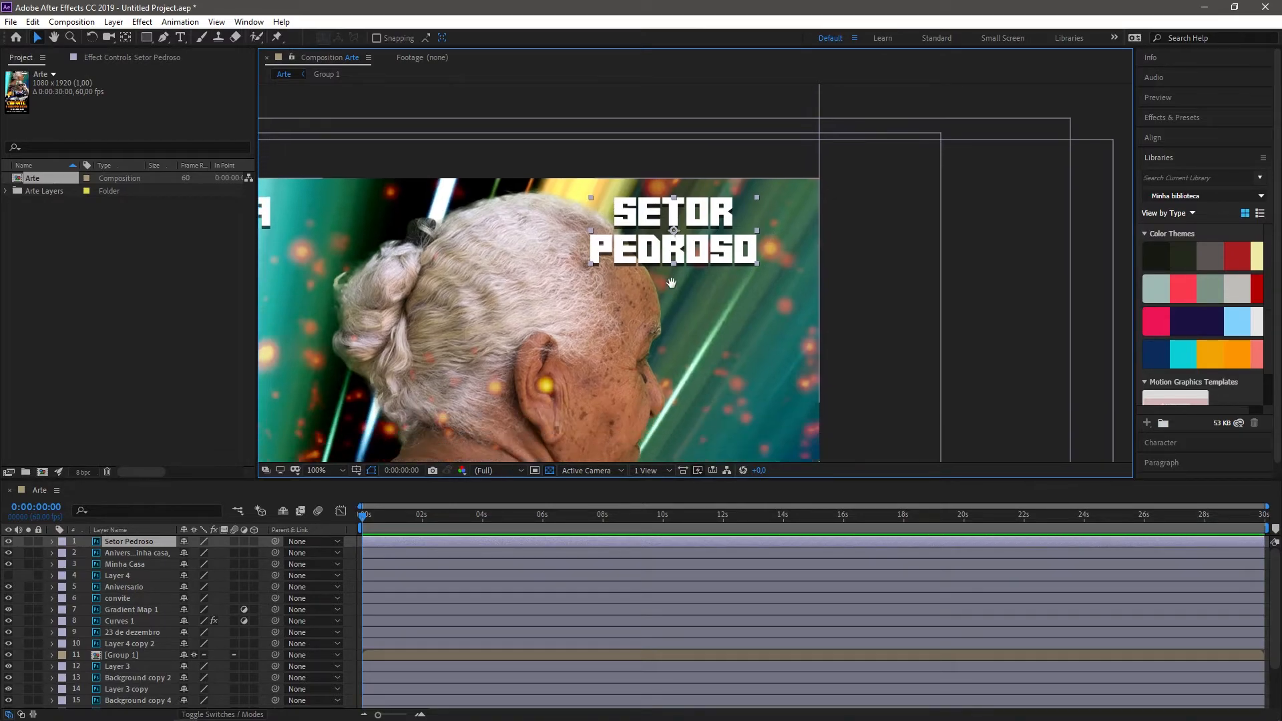
scroll(735, 295, down, 6)
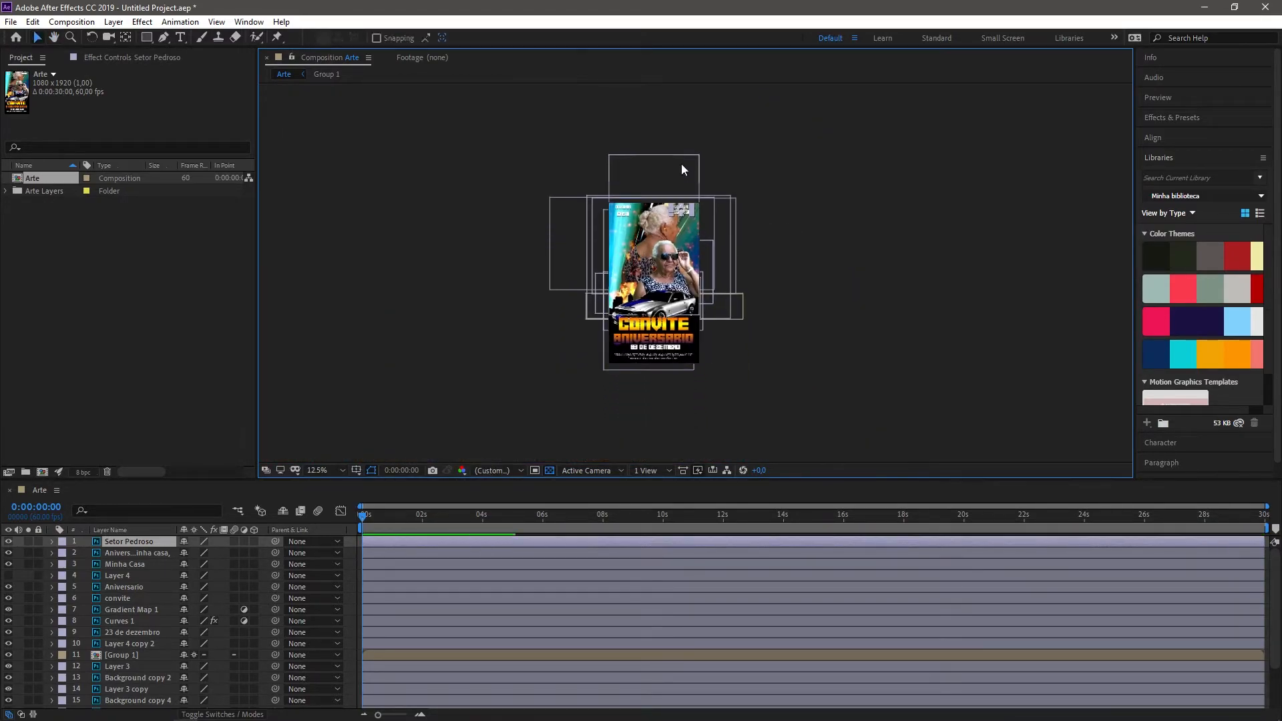
key(period)
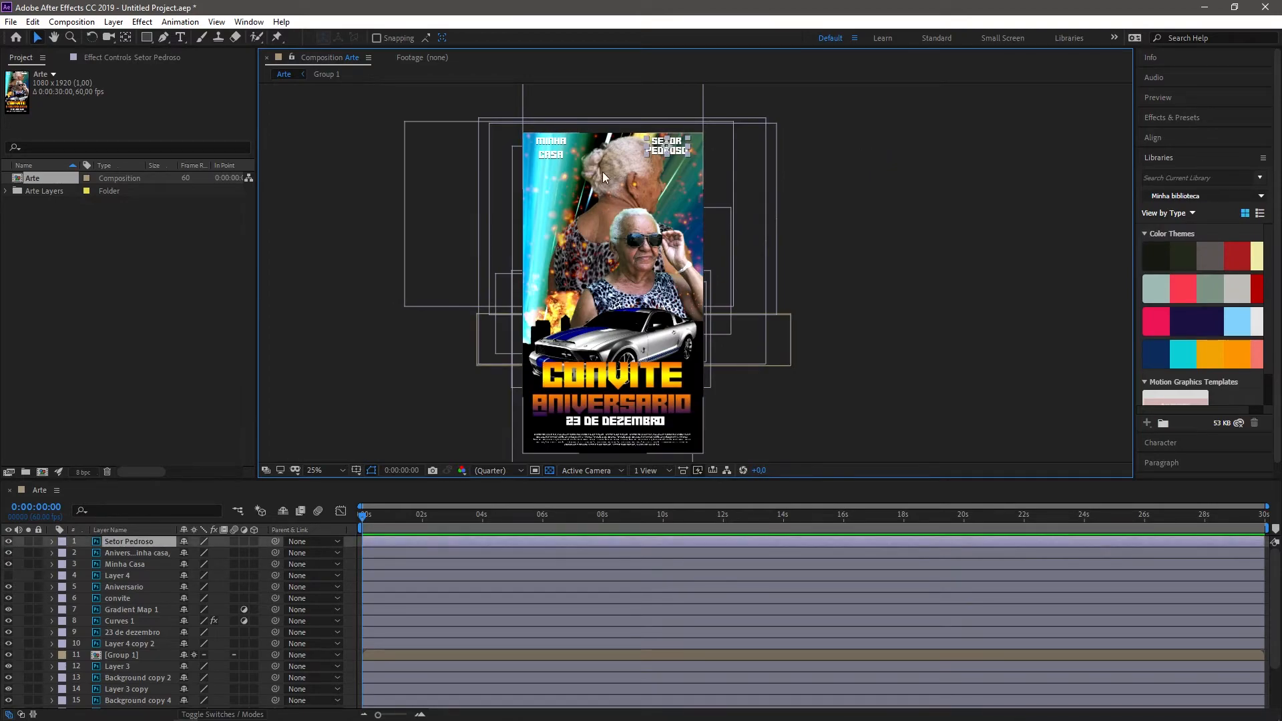
click(548, 174)
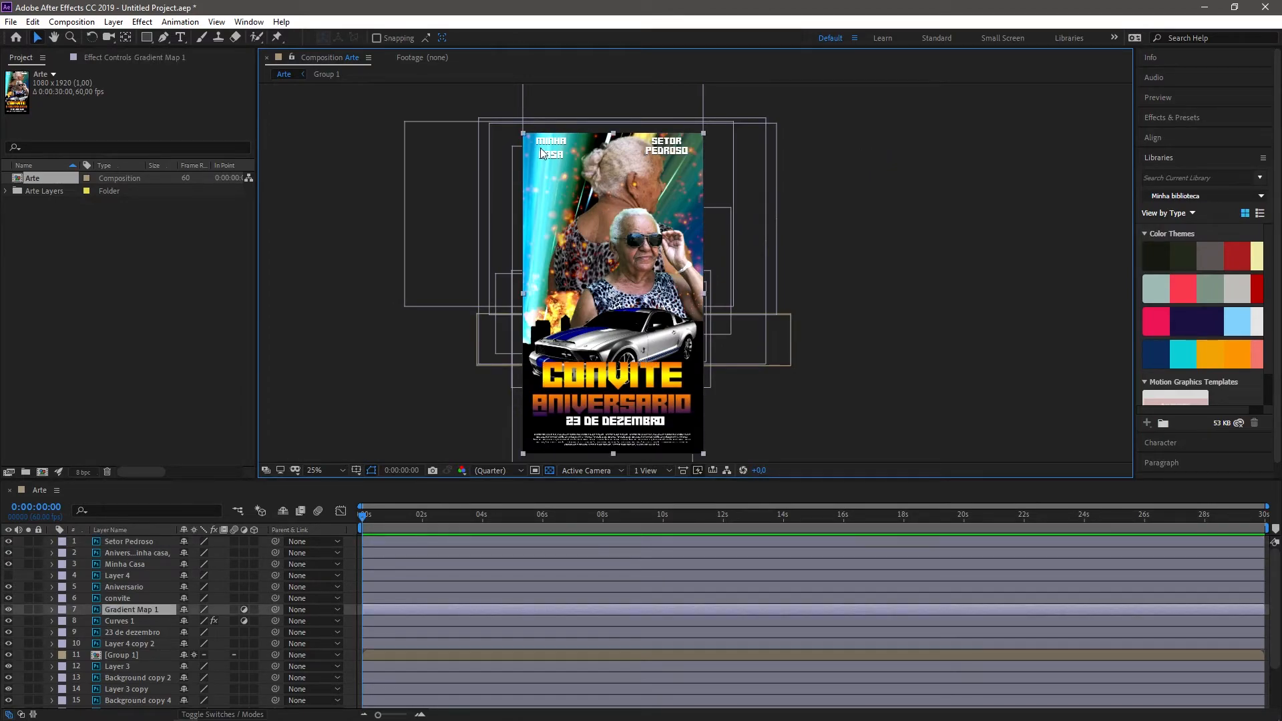
click(728, 162)
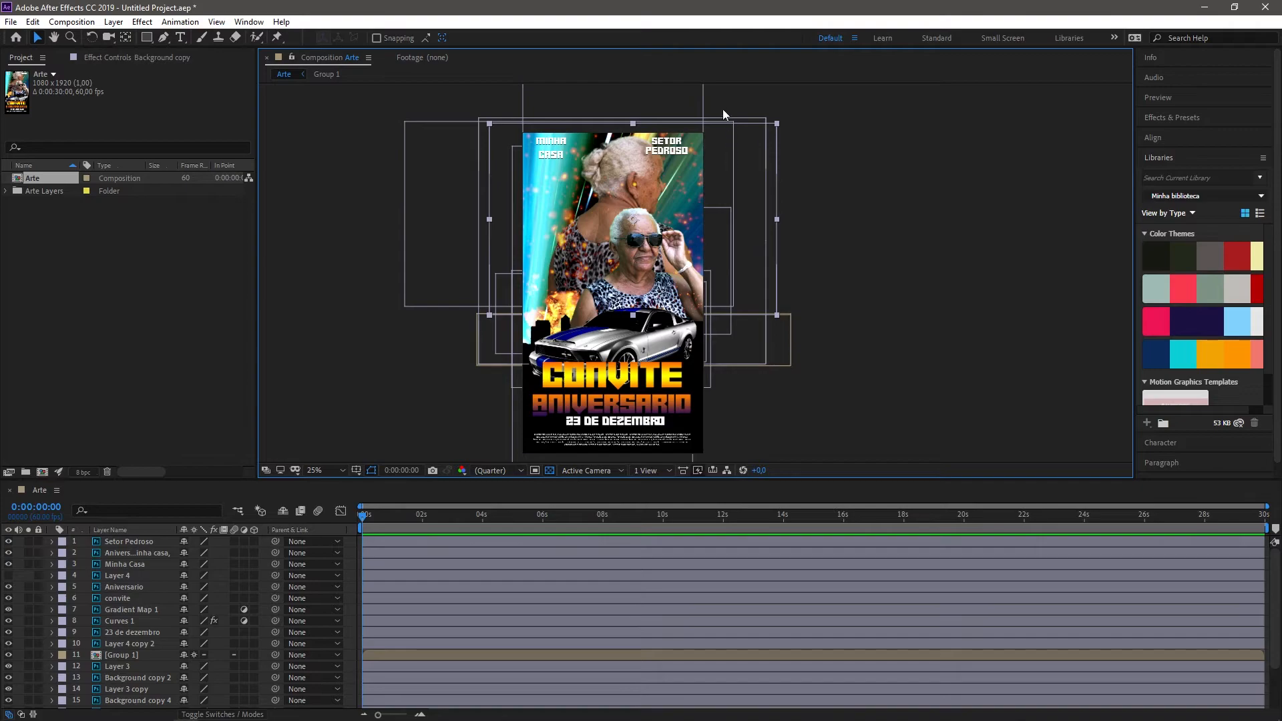
scroll(597, 190, up, 5)
click(403, 367)
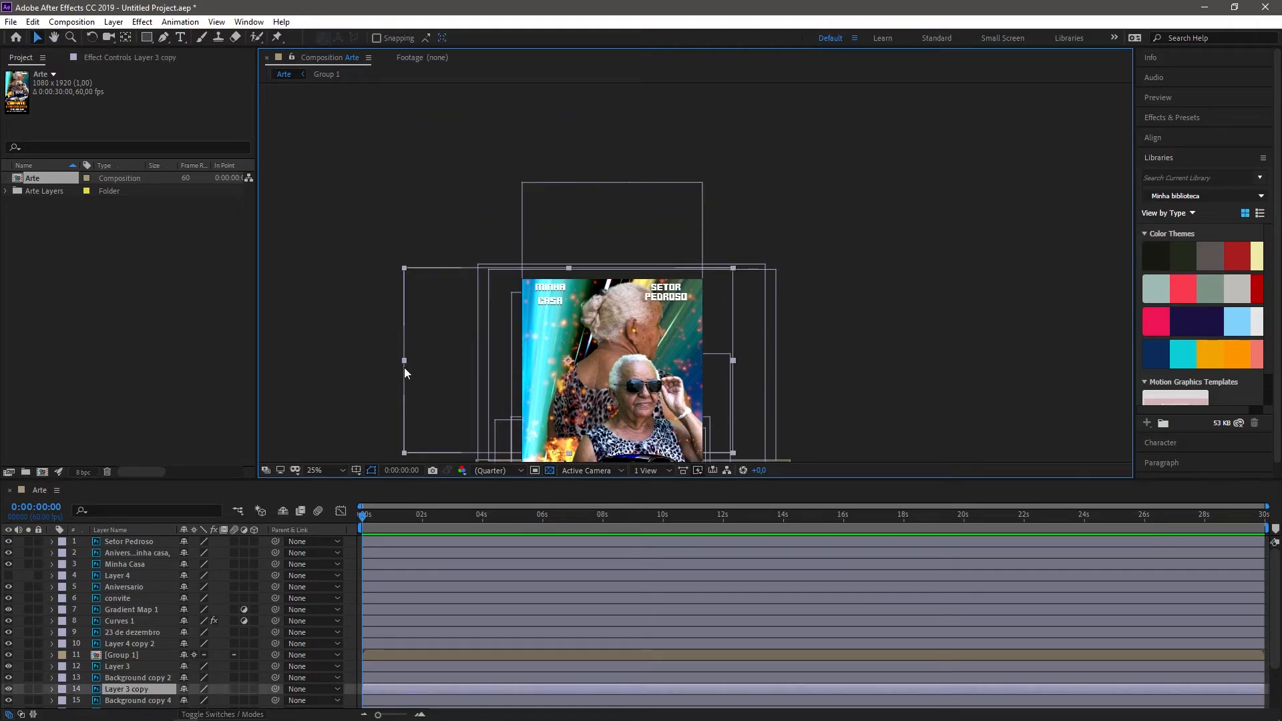
scroll(479, 338, down, 5)
click(633, 328)
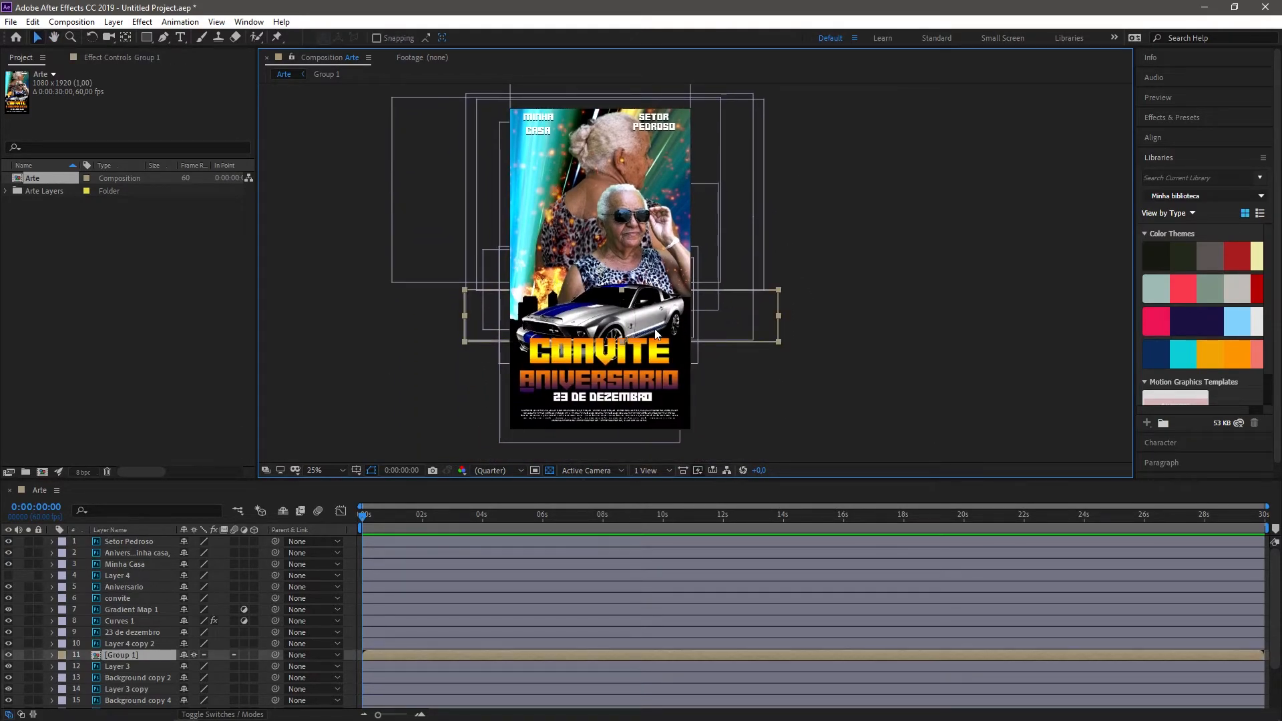
click(620, 402)
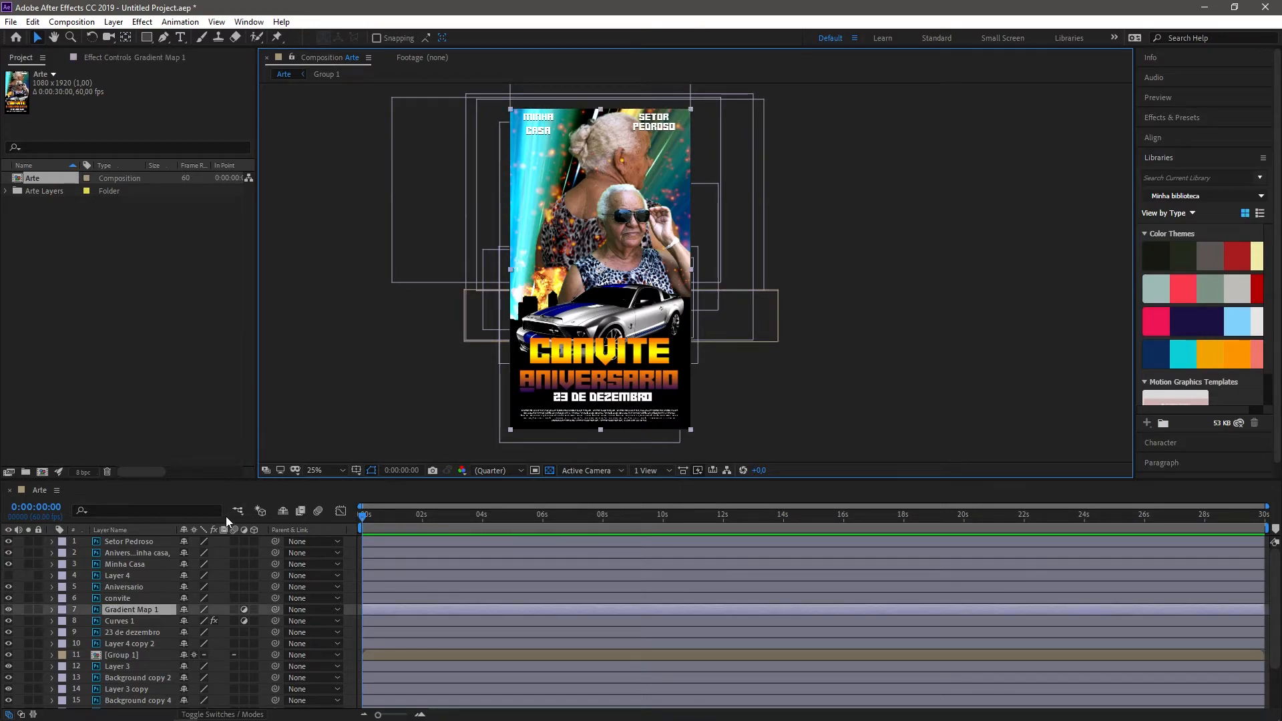
drag(408, 382, 470, 320)
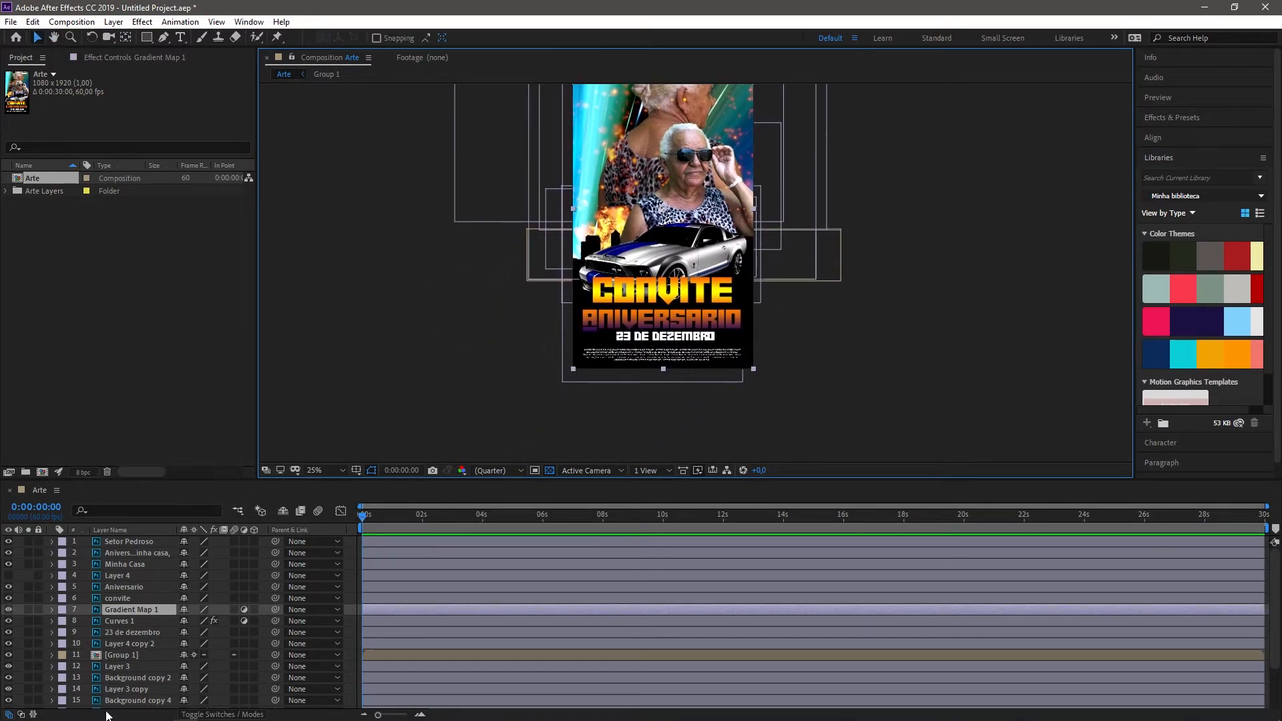
Step: Select the Minha Casa text layer, examine the artwork's lettering up close and activate the Type tool
scroll(89, 624, down, 3)
scroll(86, 621, up, 3)
click(124, 565)
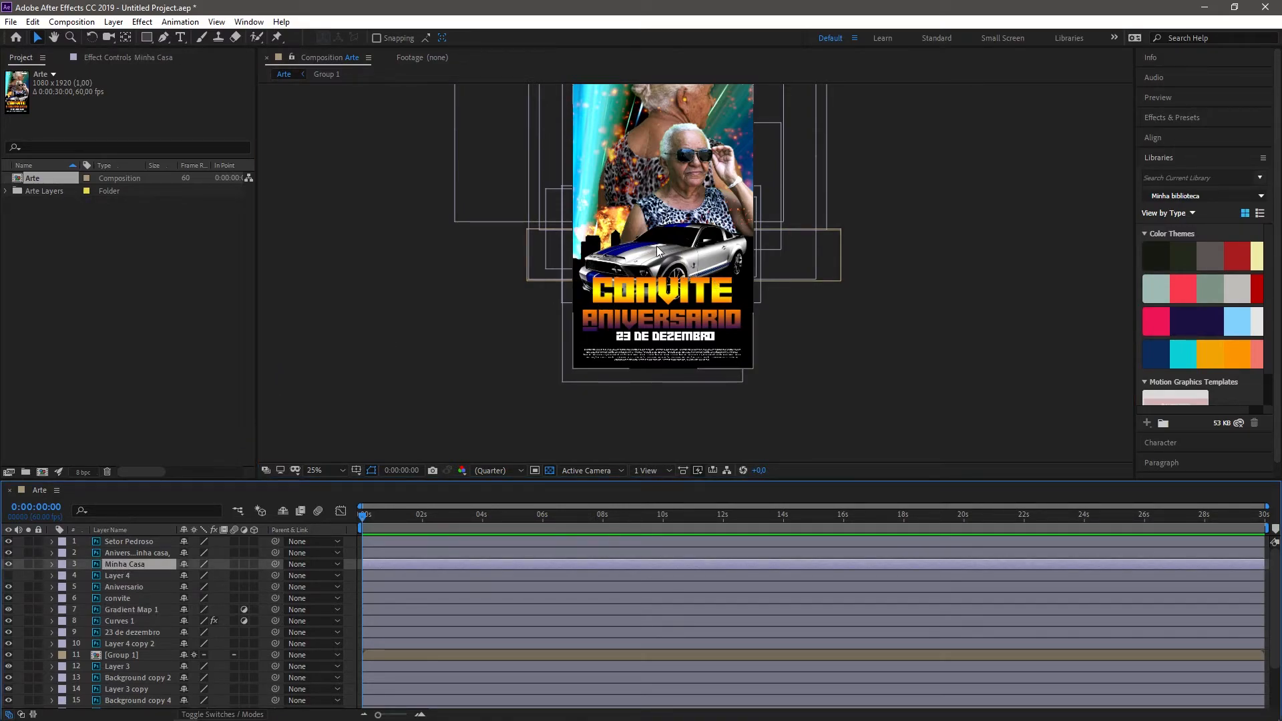
scroll(600, 408, up, 2)
drag(600, 407, 588, 346)
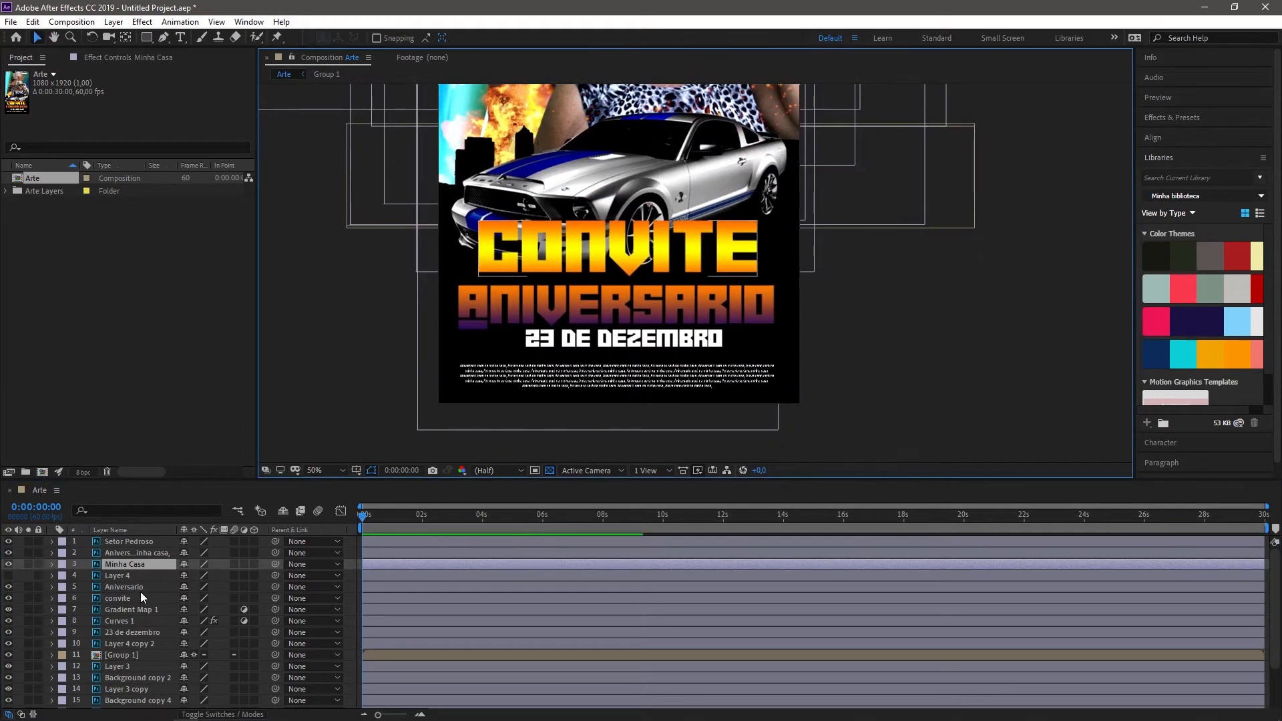
scroll(403, 94, up, 8)
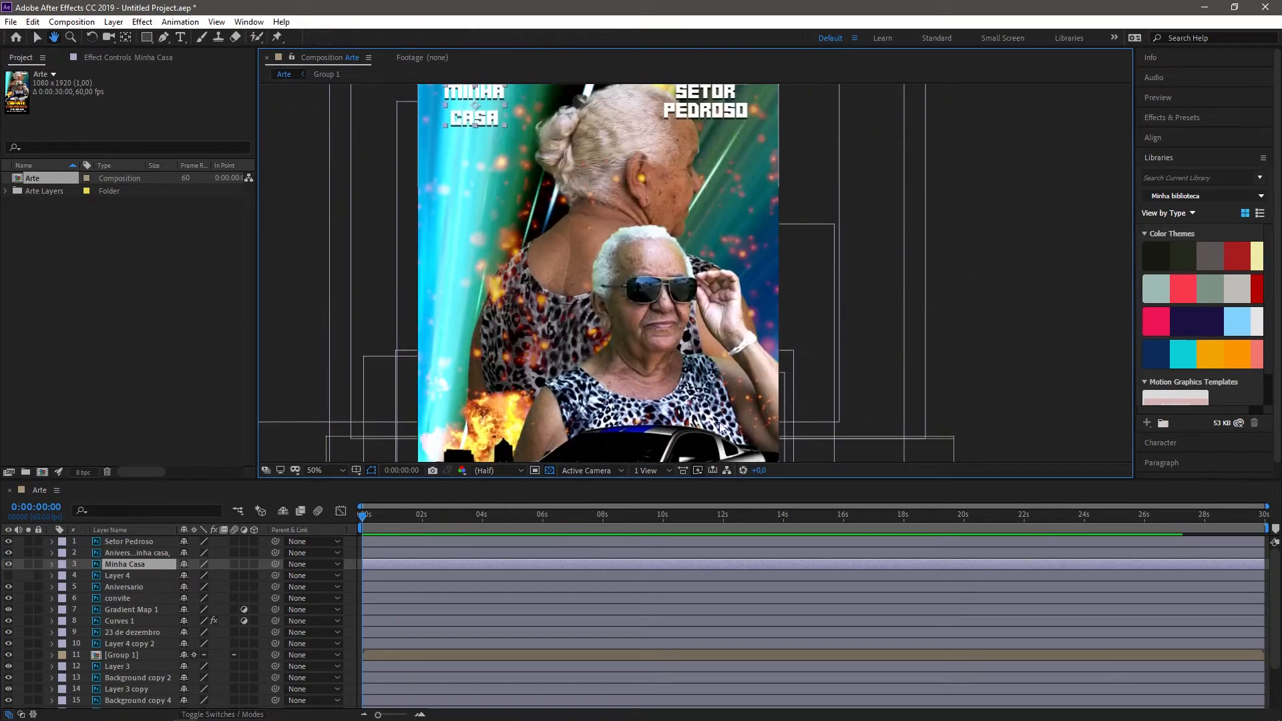
click(180, 38)
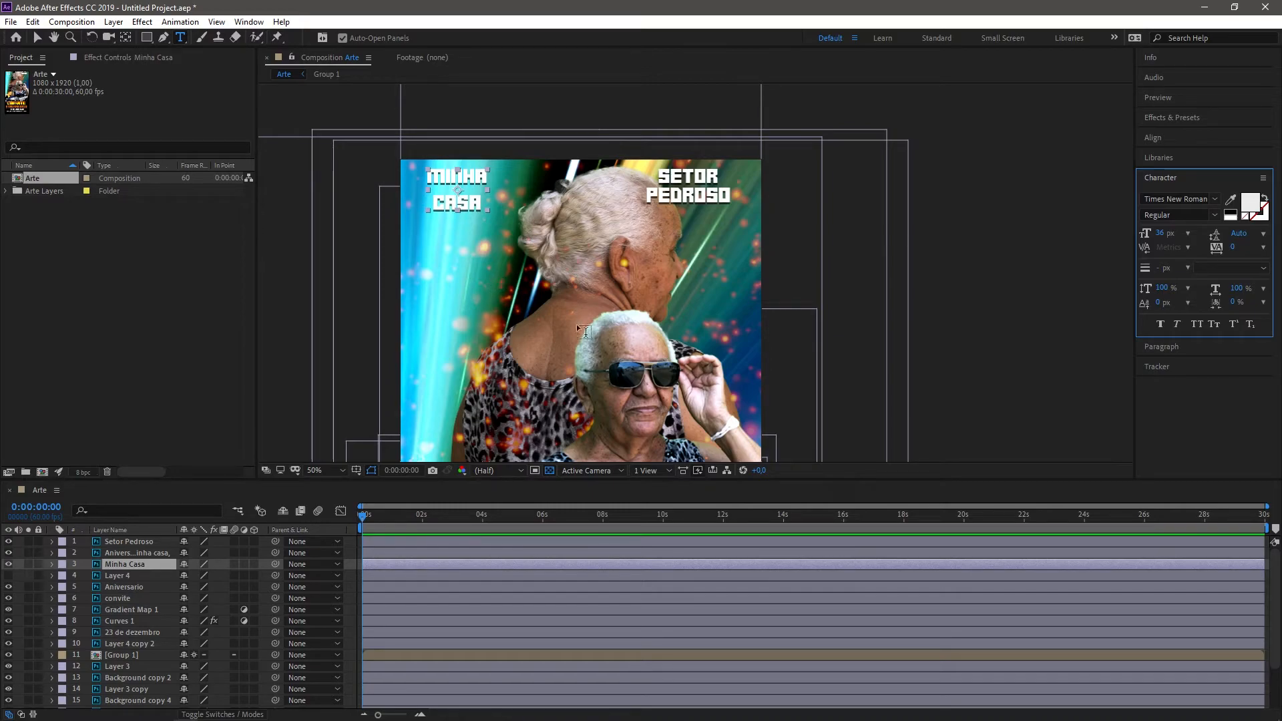
scroll(568, 315, down, 3)
scroll(668, 257, down, 2)
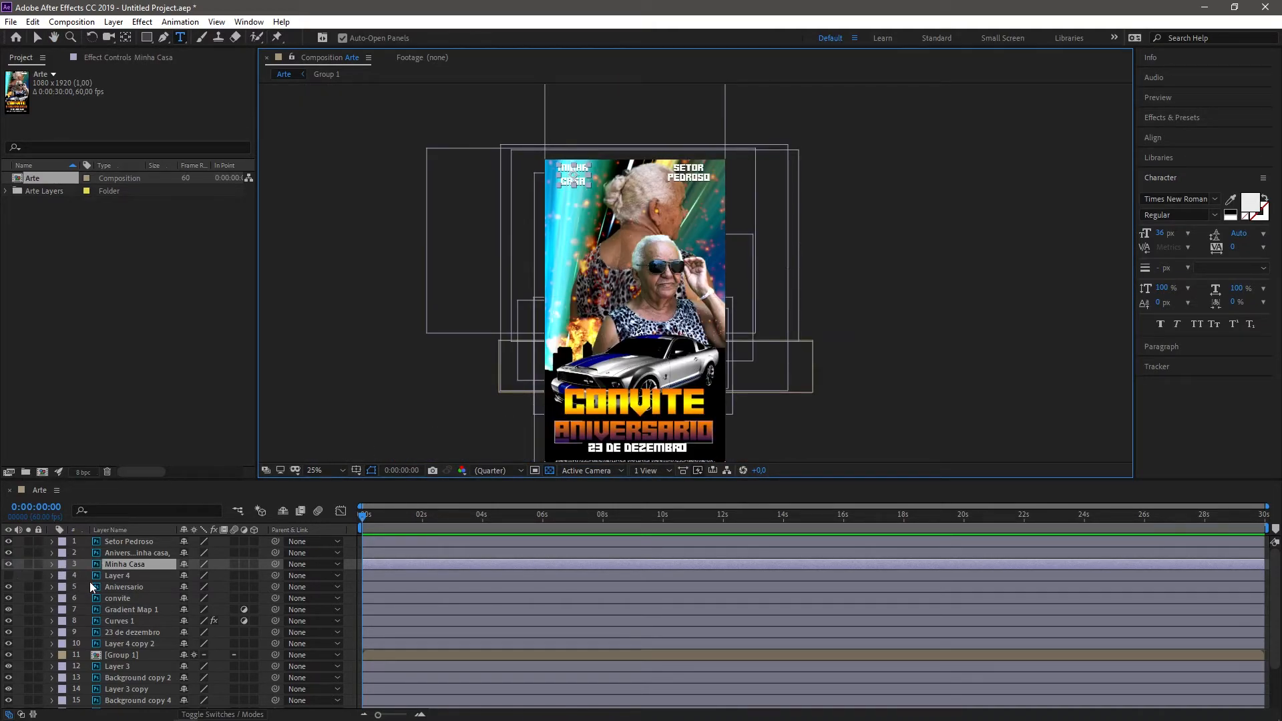
Step: Select Layer 4, inspect the Gradient Map 1 adjustment layer in Photoshop and return to After Effects to compare the artwork's colors
click(110, 577)
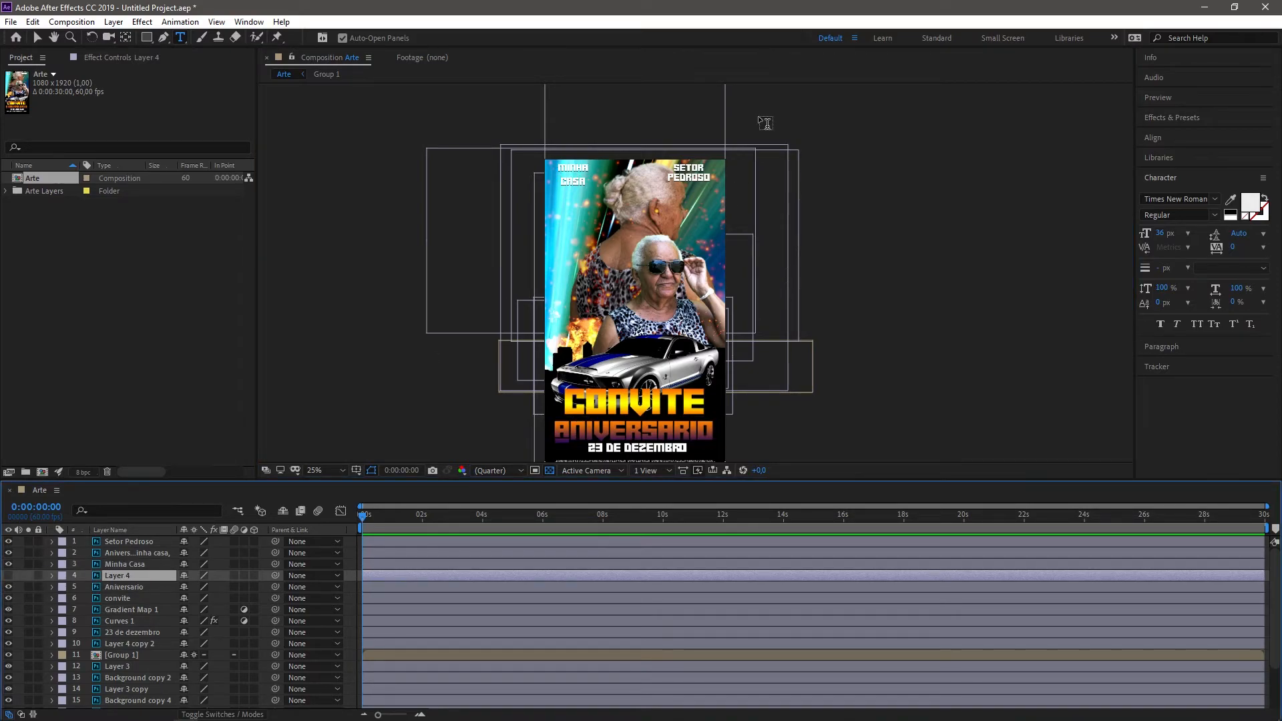
click(260, 710)
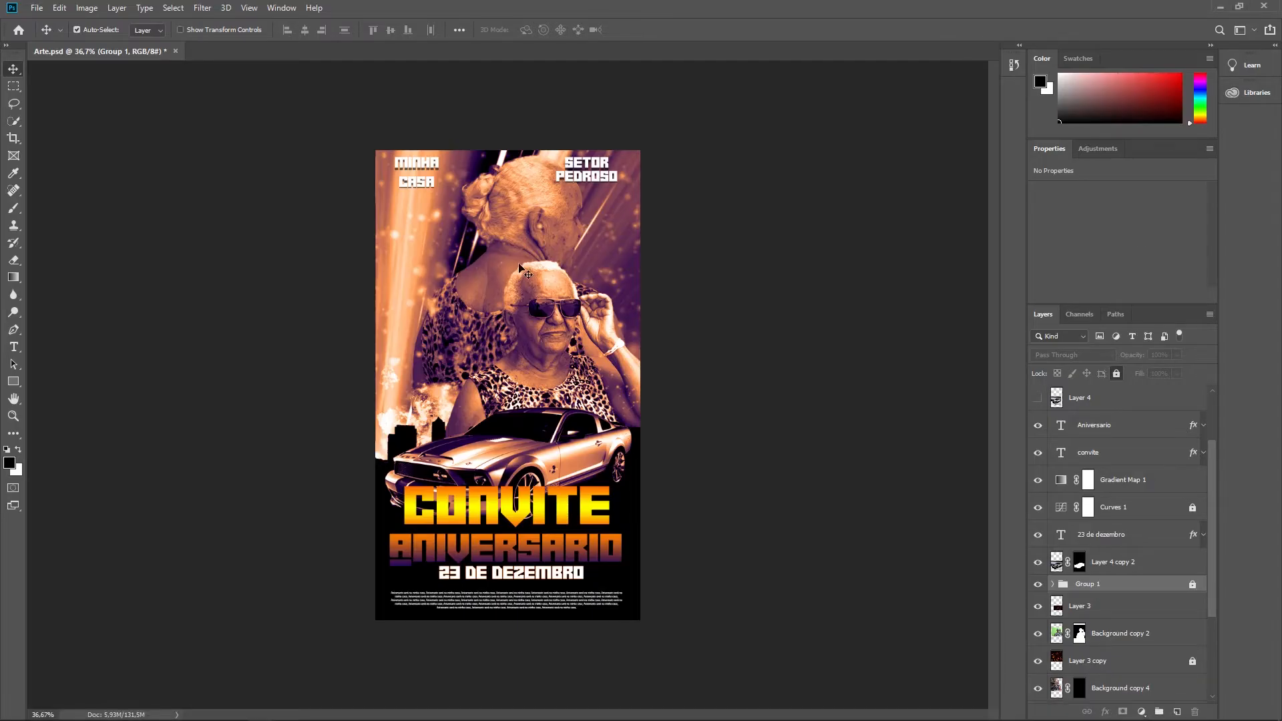
click(1141, 479)
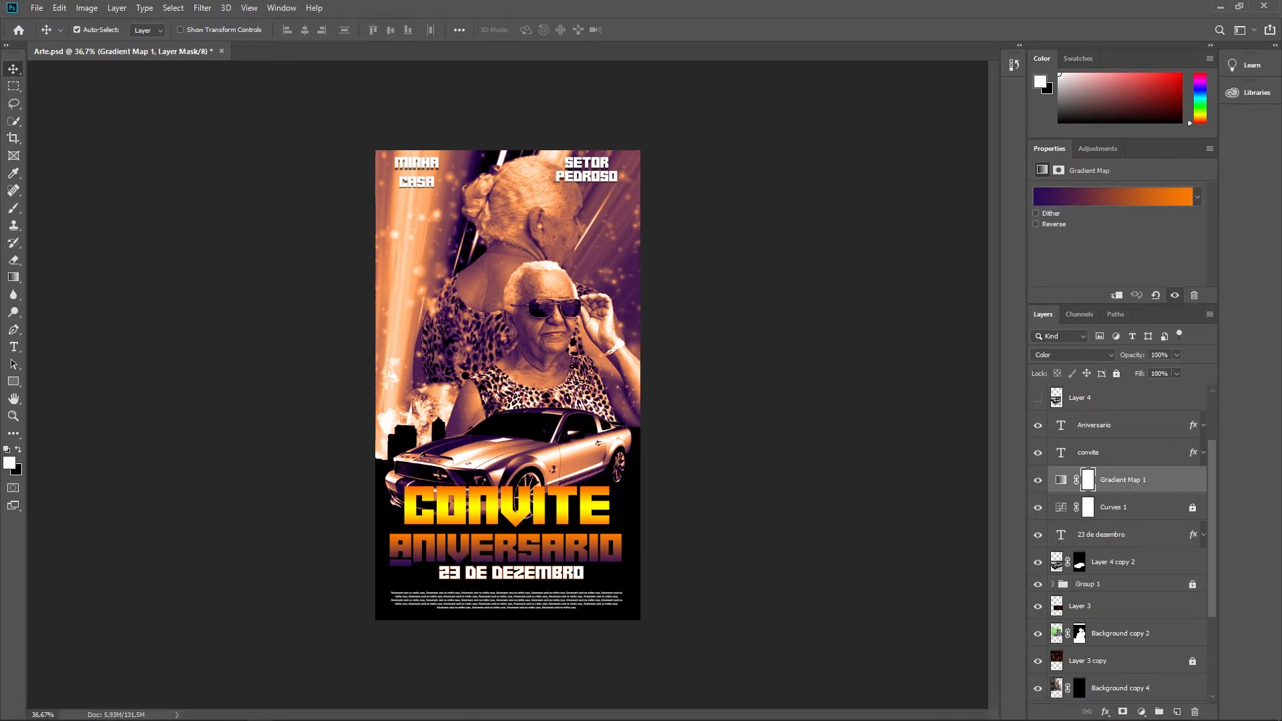
click(185, 711)
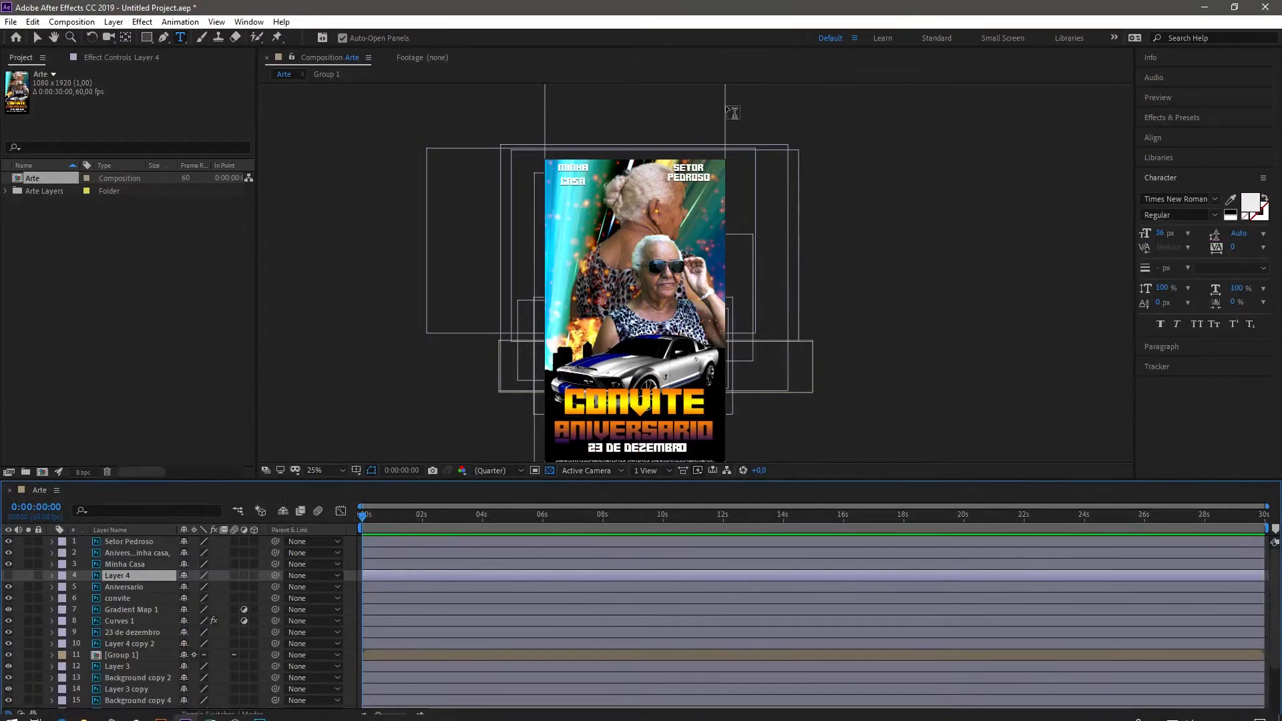
scroll(676, 247, down, 2)
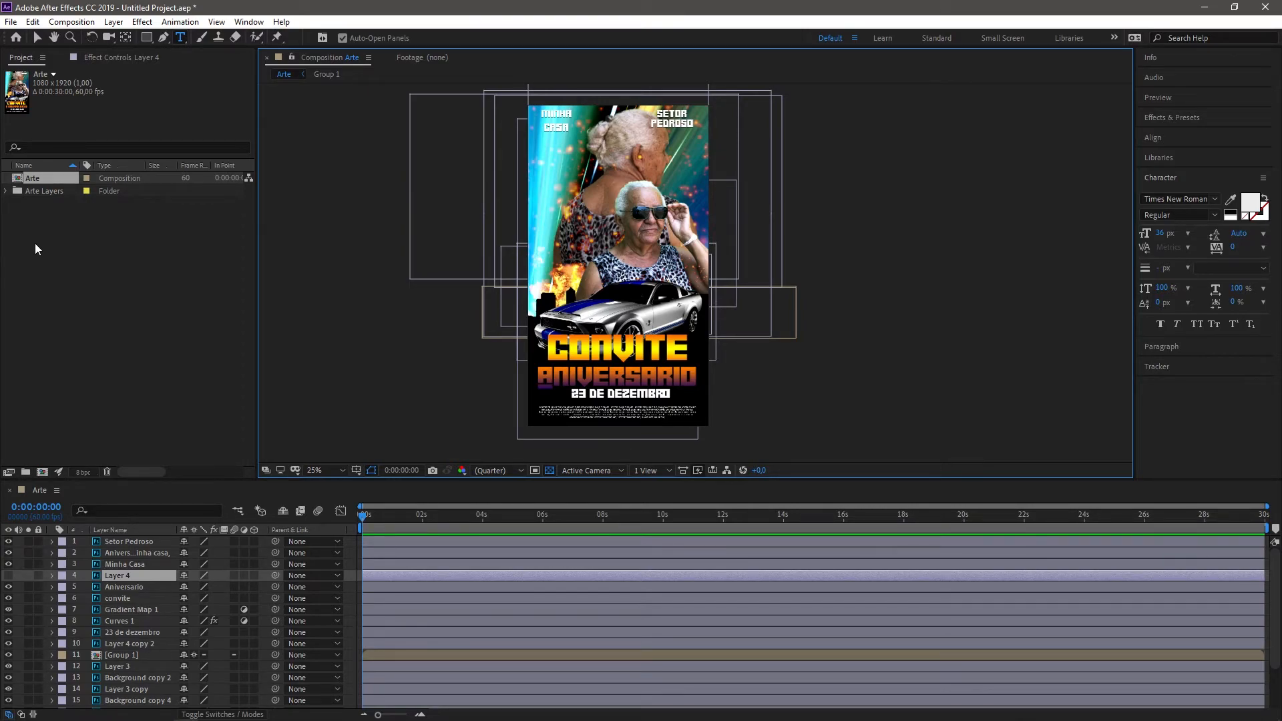
Step: Delete the Arte composition and the Arte Layers folder from the project
drag(35, 243, 73, 178)
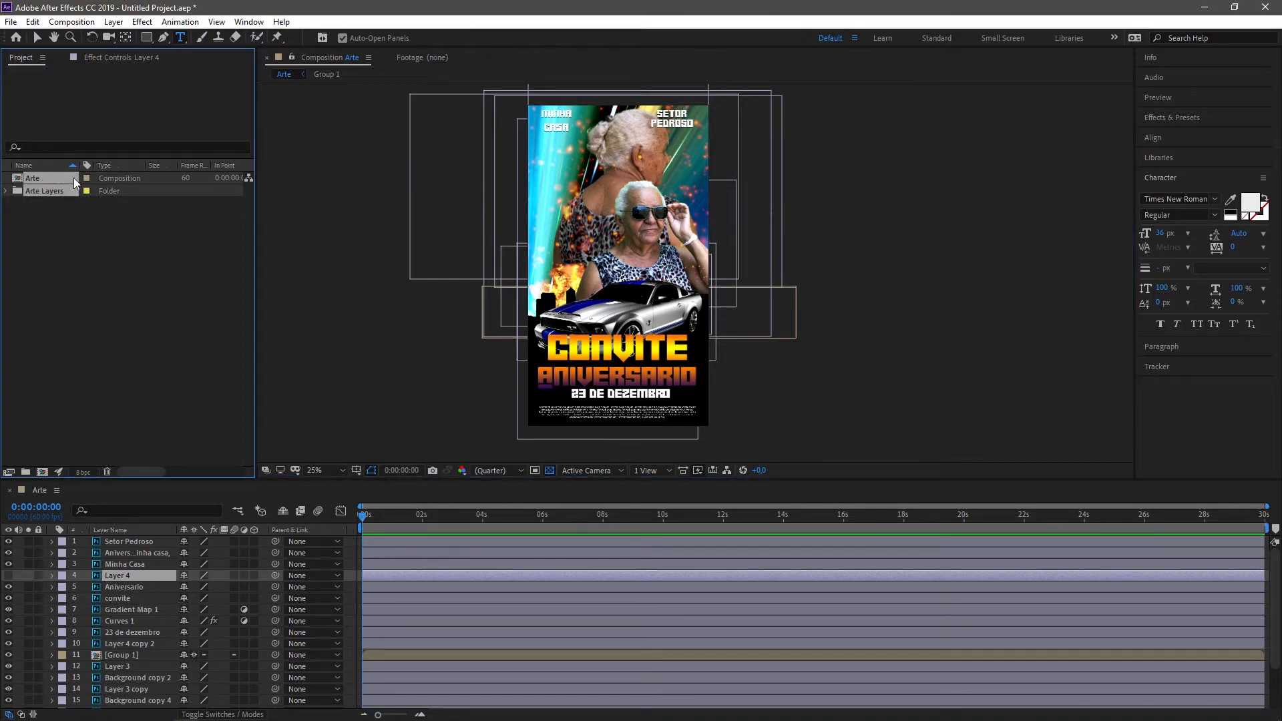
key(Delete)
click(717, 386)
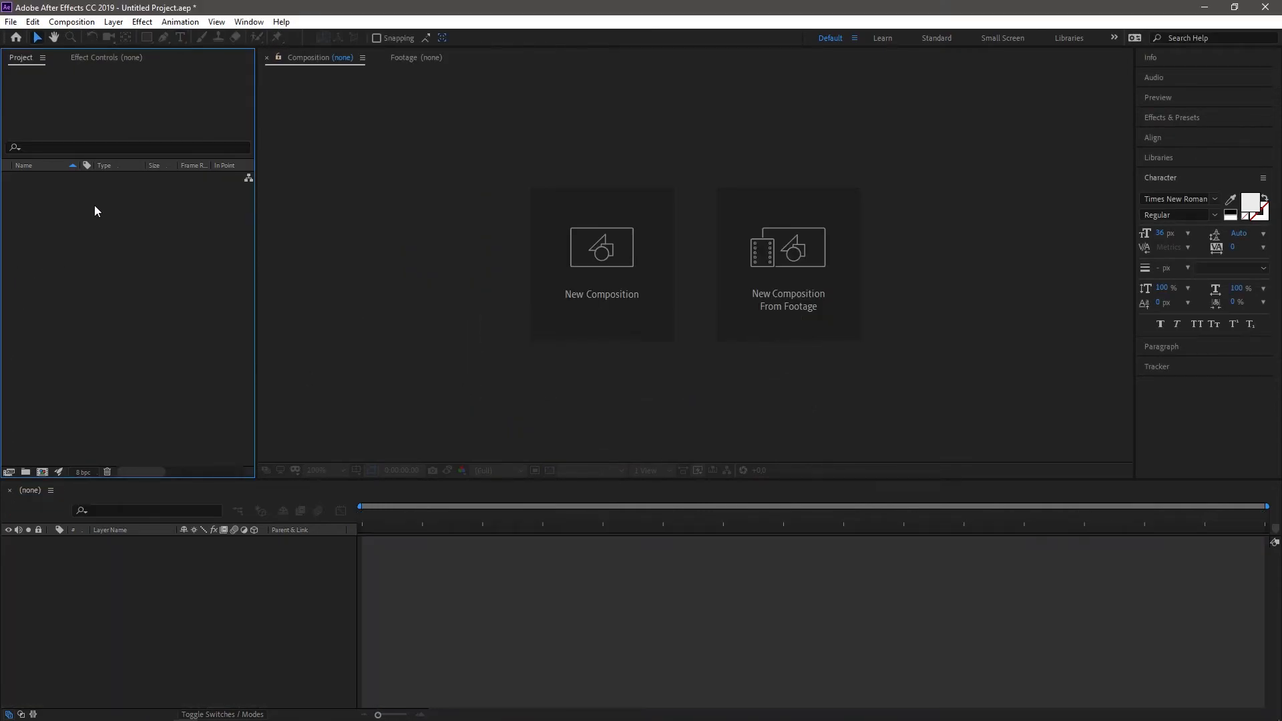
Step: Import Character.ai from the AI folder with the import kind Composition and footage dimensions set to Layer Size
double_click(100, 214)
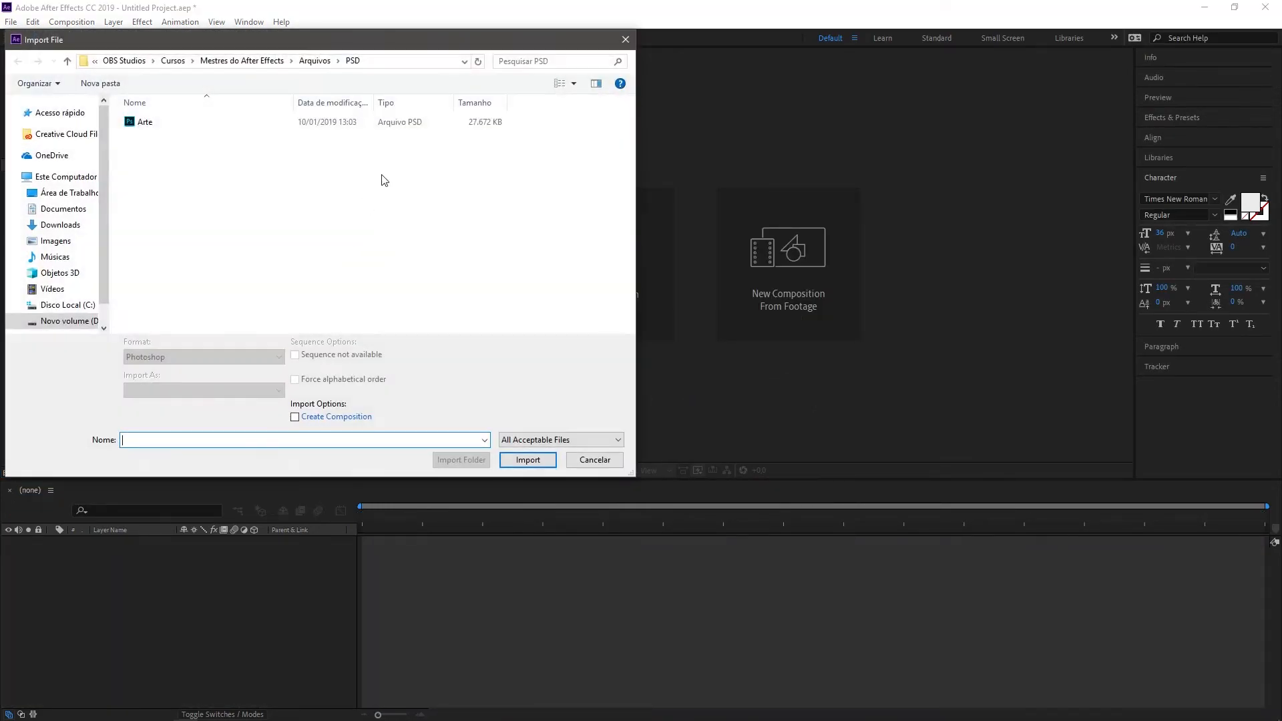
click(316, 64)
double_click(156, 144)
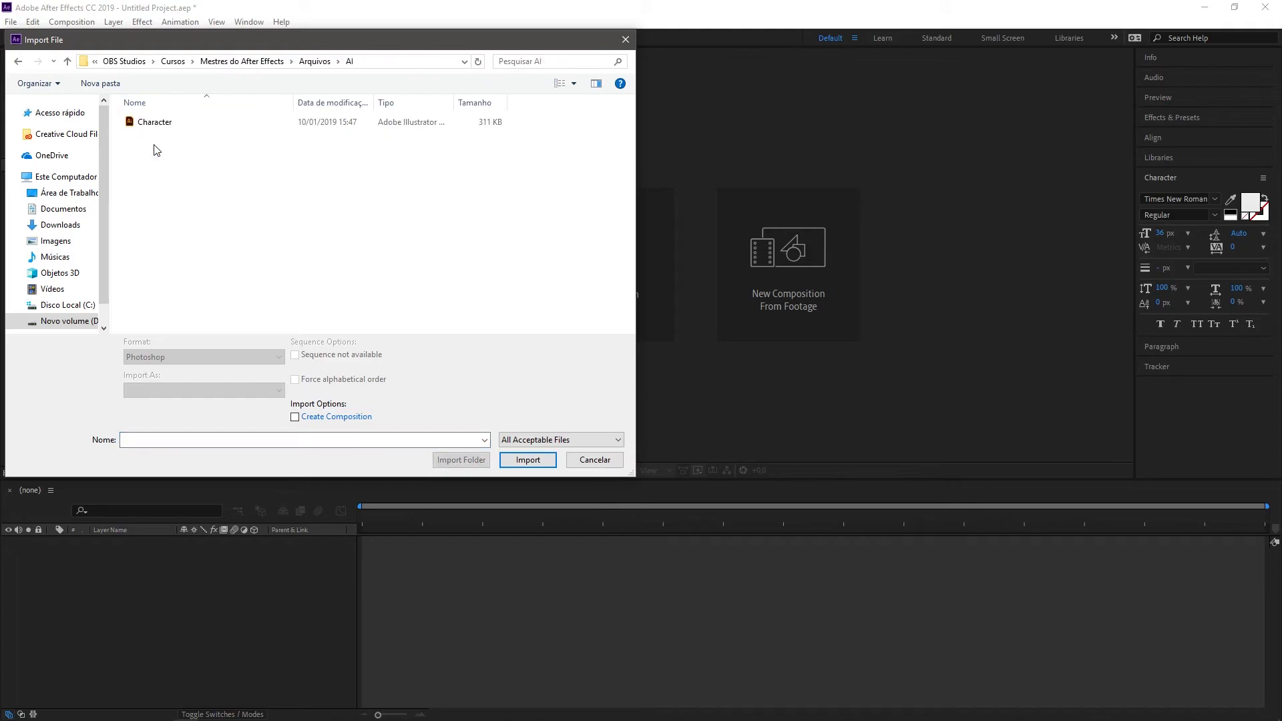
click(155, 122)
click(528, 460)
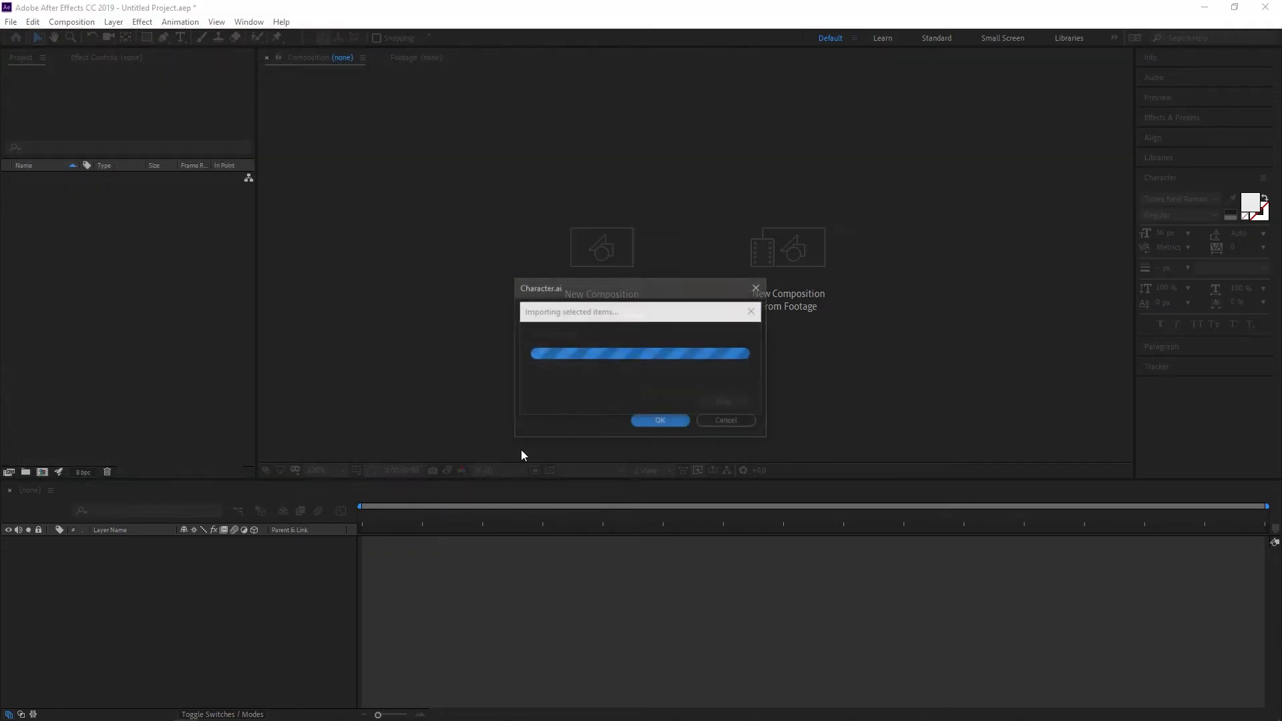
drag(617, 296, 442, 231)
click(475, 248)
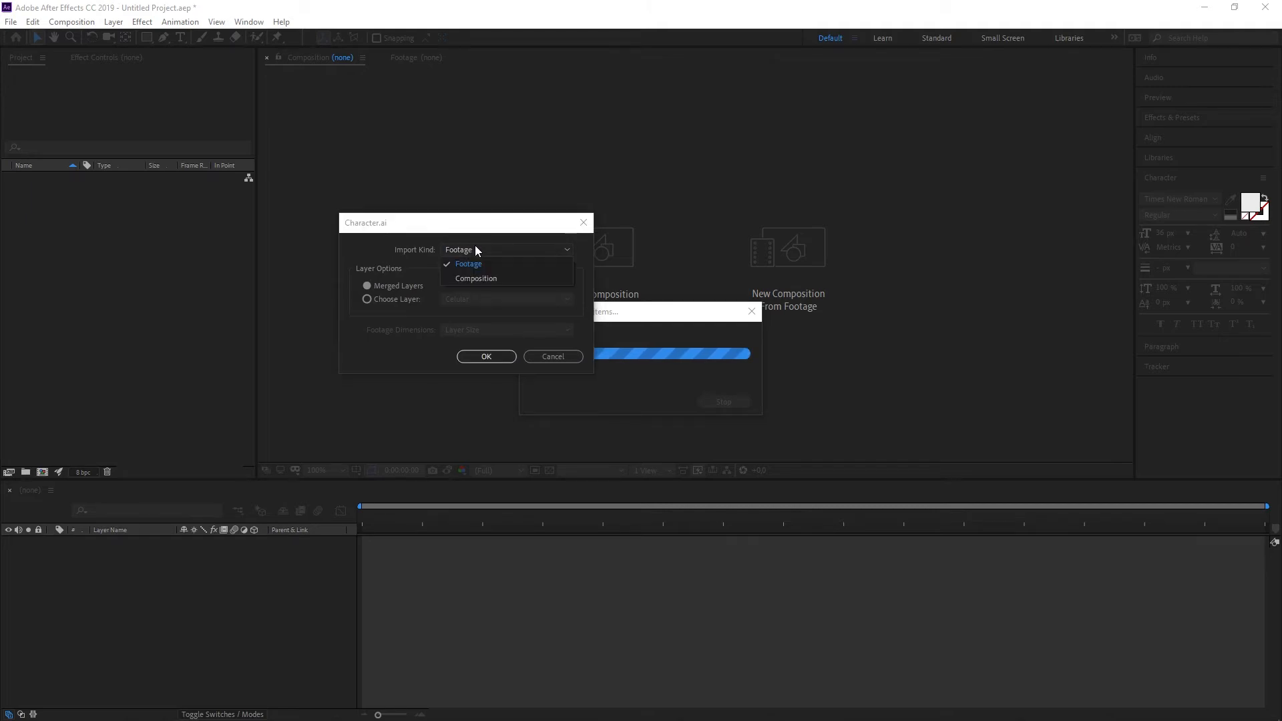
click(467, 282)
click(480, 331)
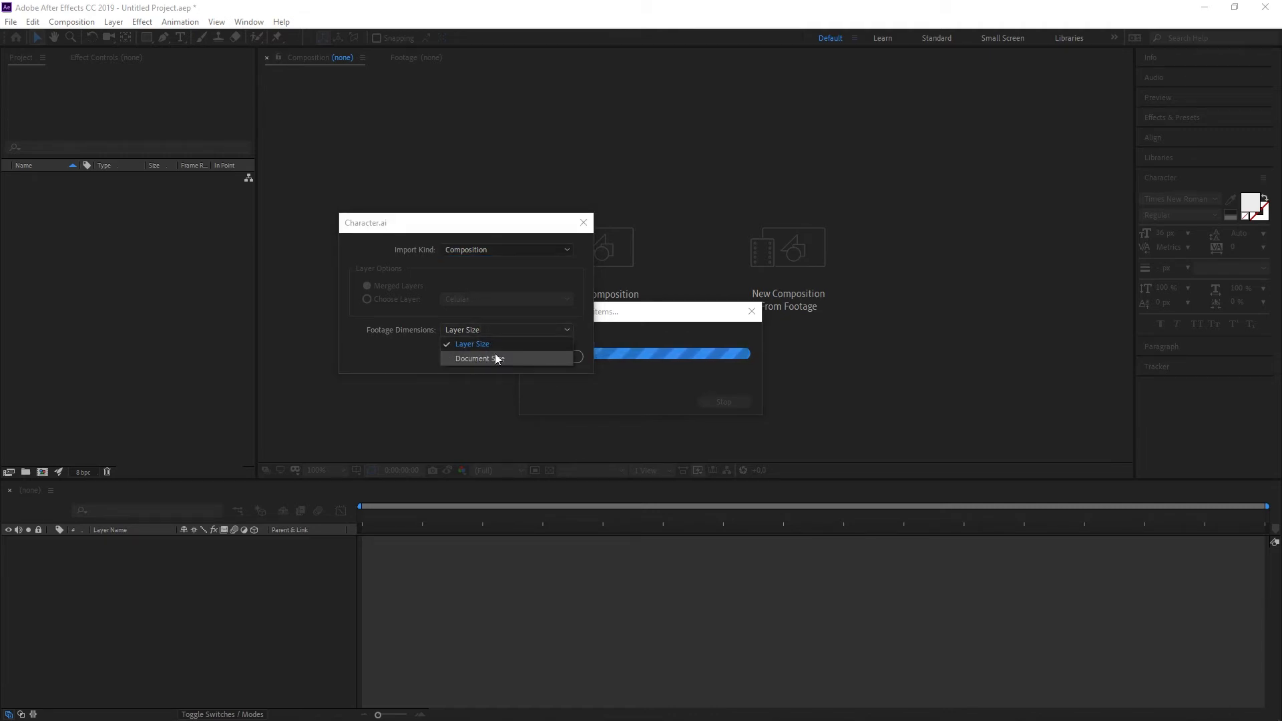
click(487, 343)
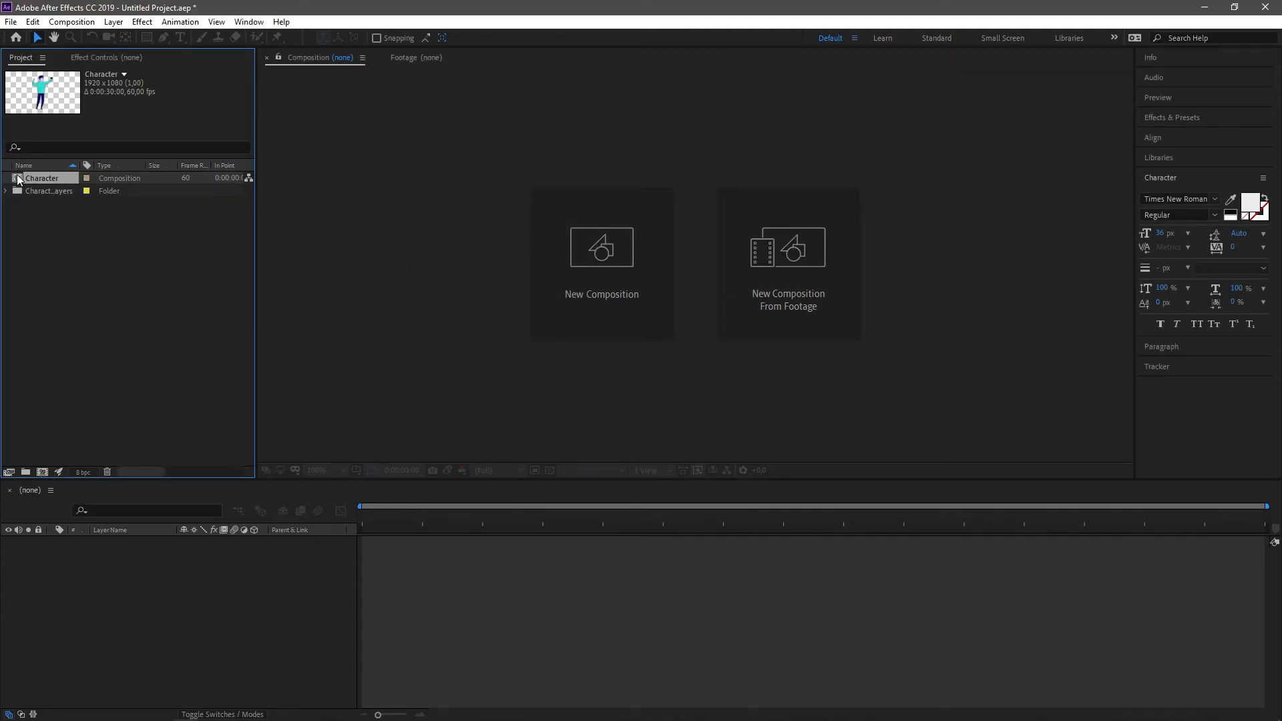
Step: Open the Character composition, select the Corpo layer and examine its bounding box around the torso and arms
double_click(18, 180)
click(698, 244)
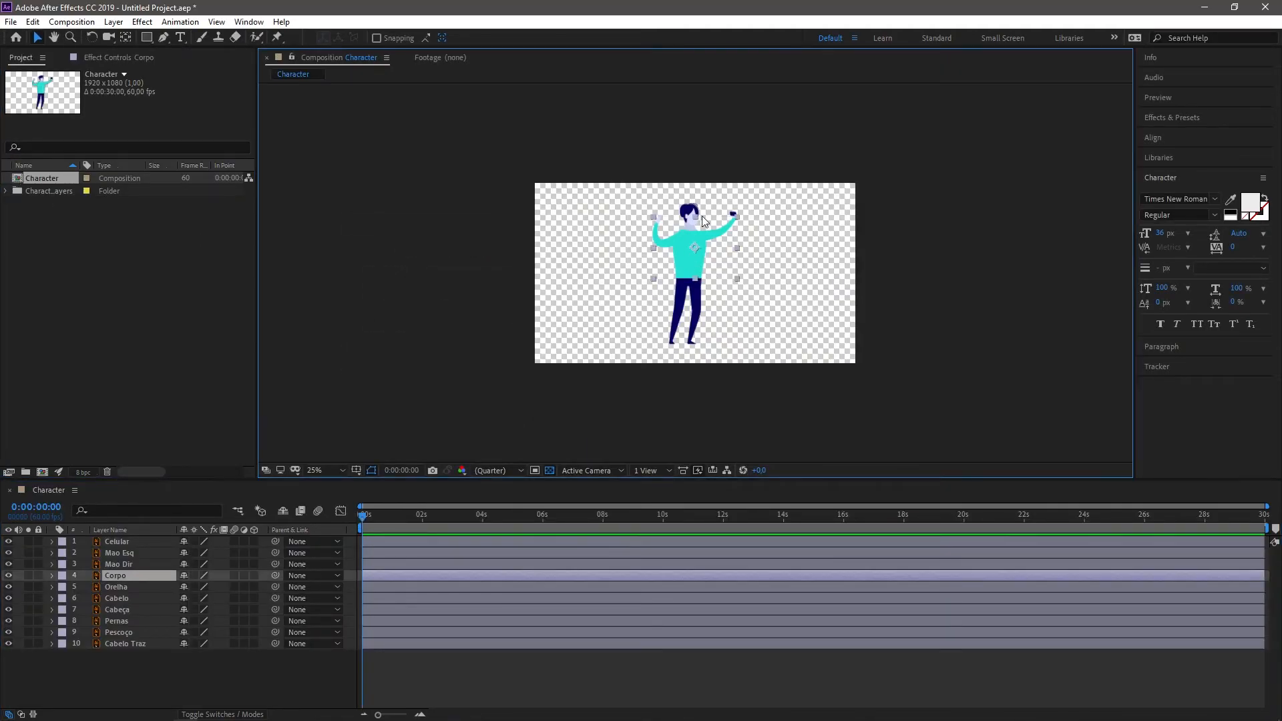
scroll(718, 193, up, 2)
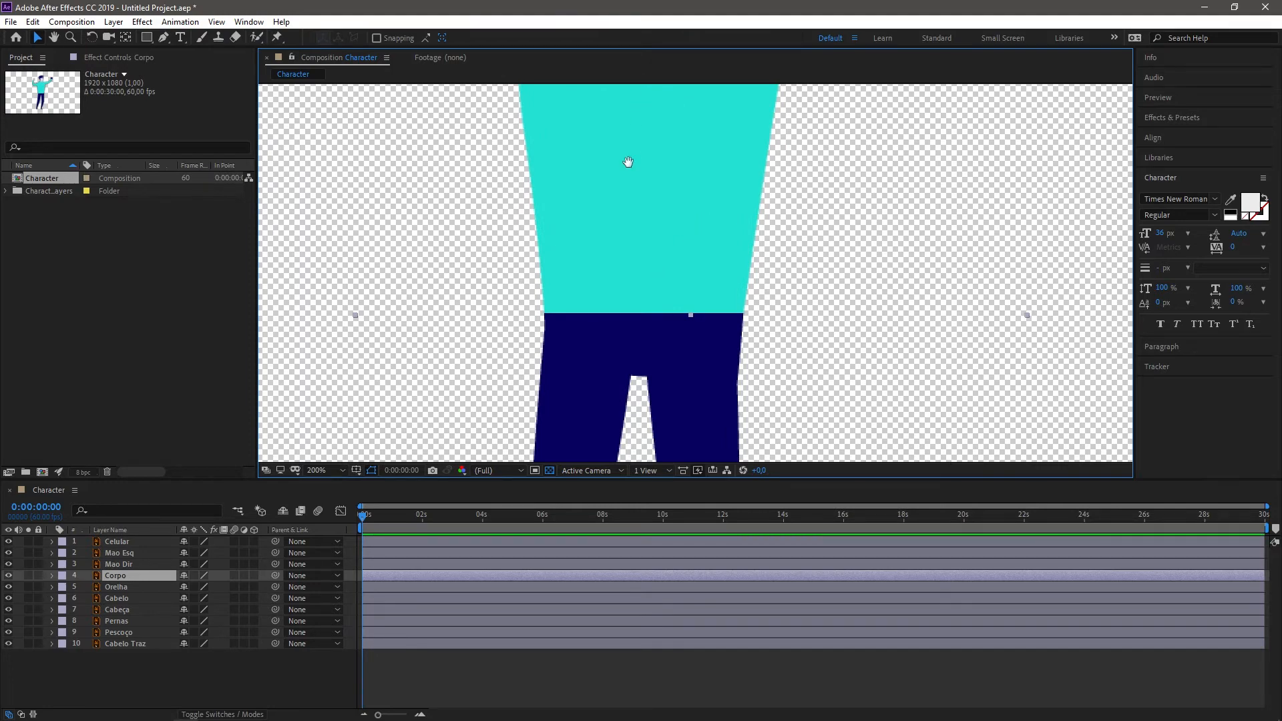
key(space)
drag(627, 161, 532, 378)
key(comma)
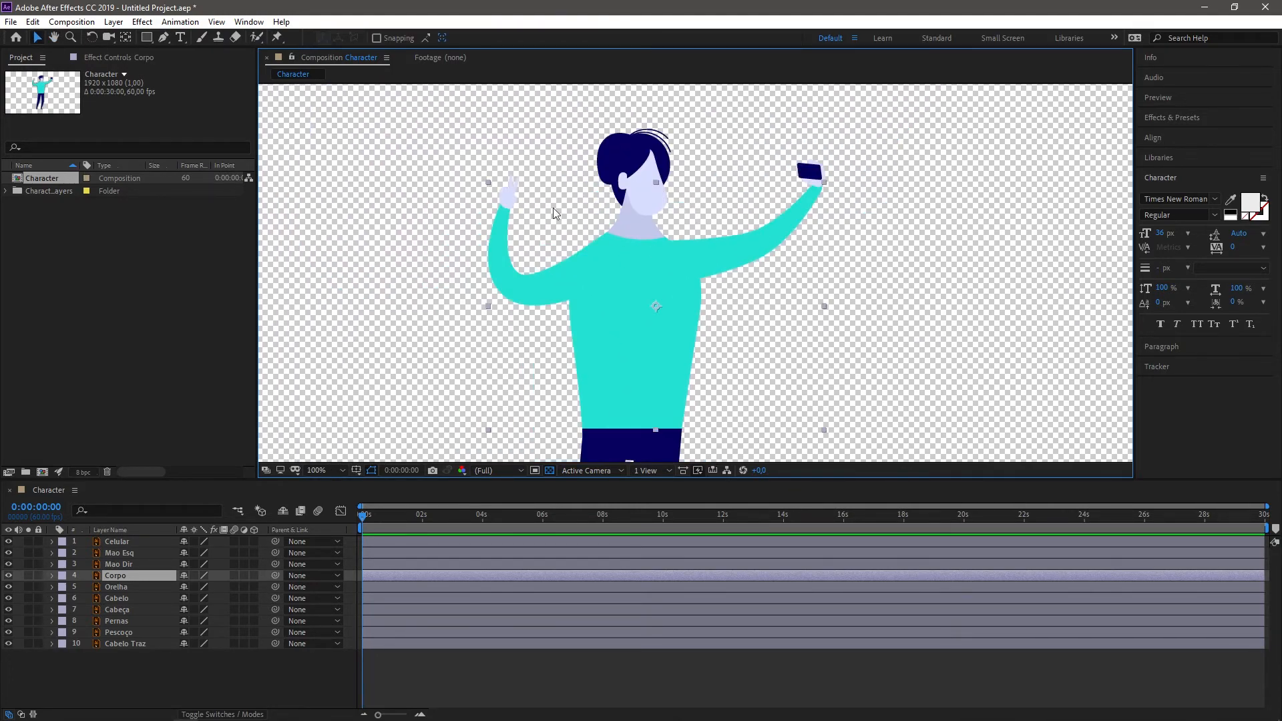
key(space)
drag(754, 244, 699, 226)
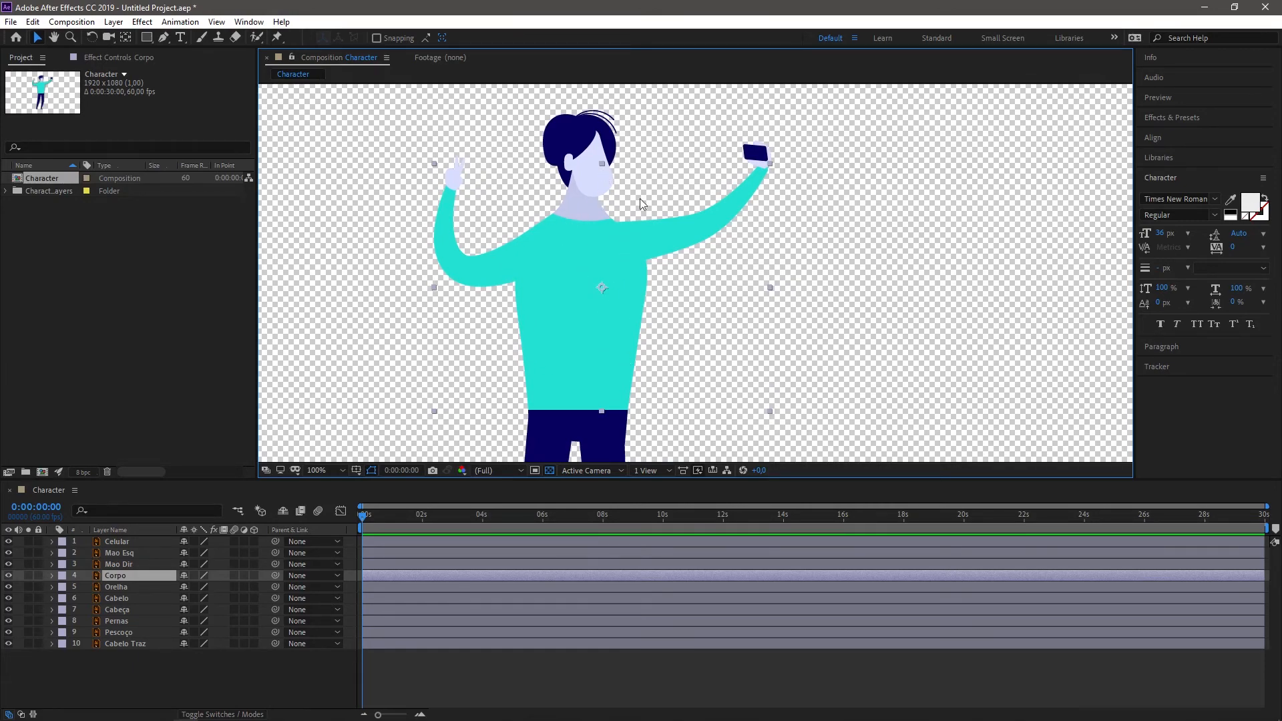
Step: Delete the Character composition and its layers folder from the project
drag(63, 233, 78, 179)
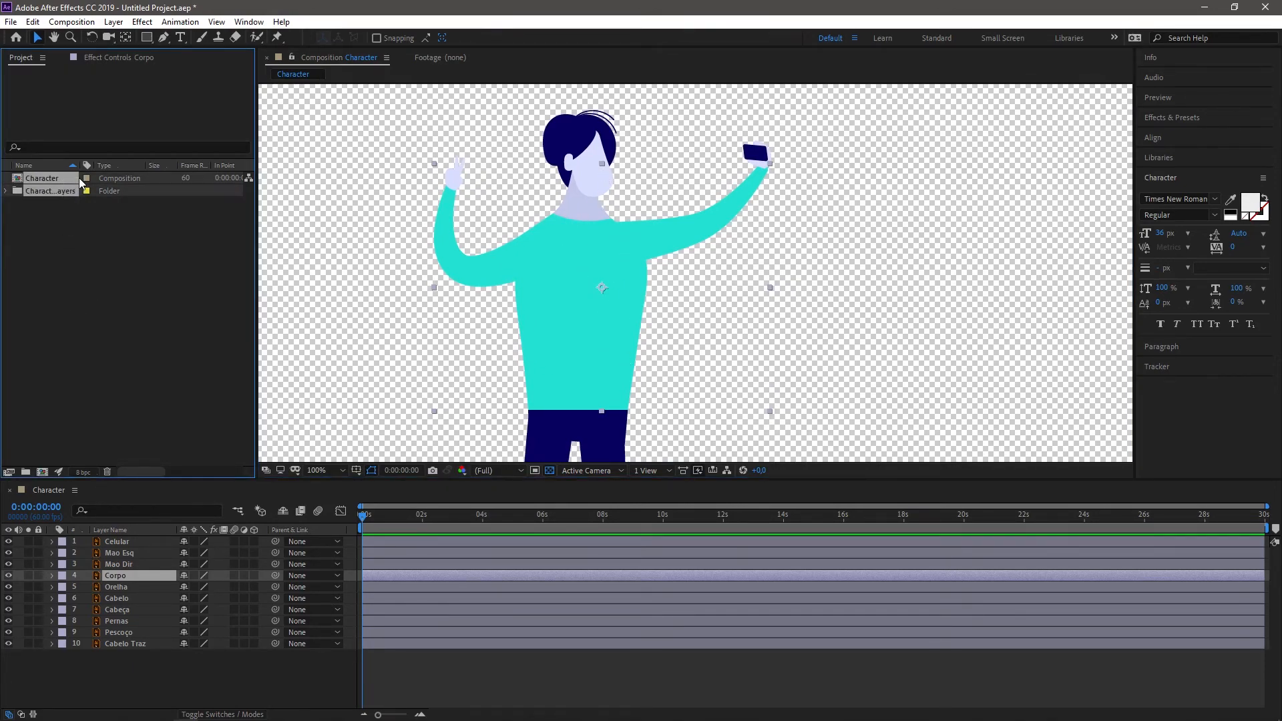
key(Delete)
click(706, 384)
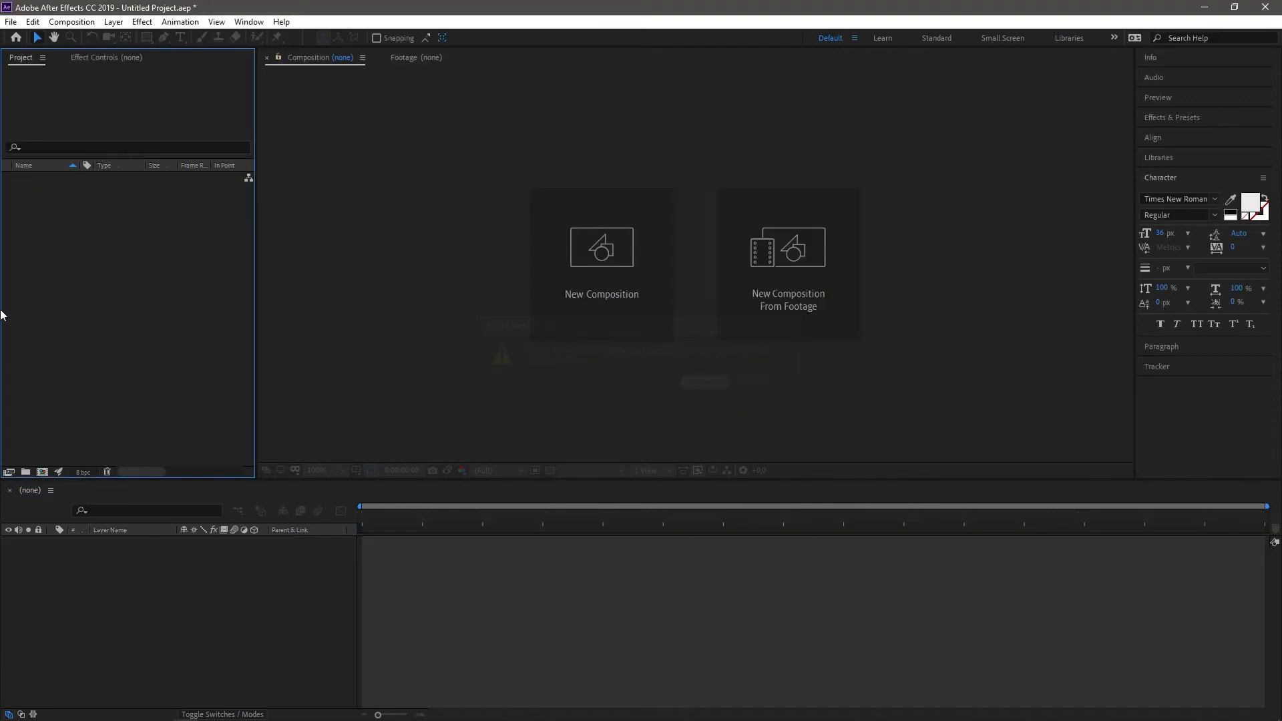
Step: Import Character.ai as a composition with footage dimensions set to Document Size
double_click(53, 275)
click(159, 125)
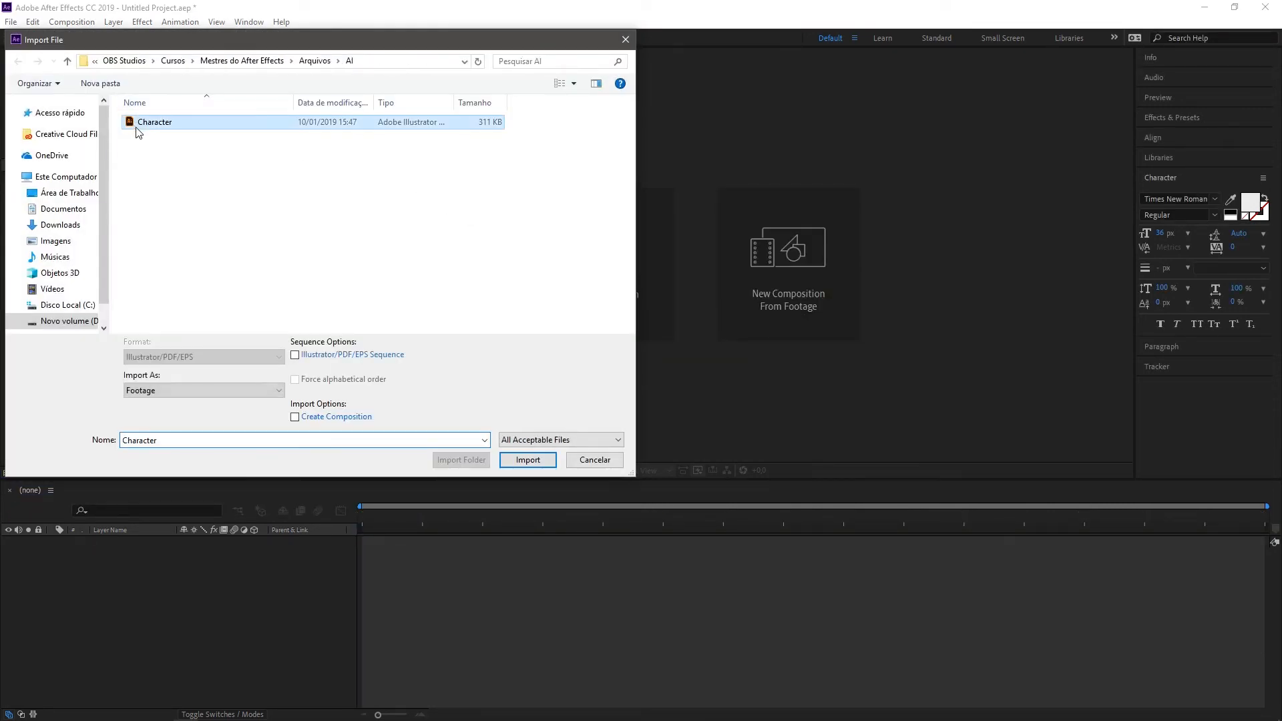
click(521, 453)
click(472, 331)
click(478, 361)
click(486, 357)
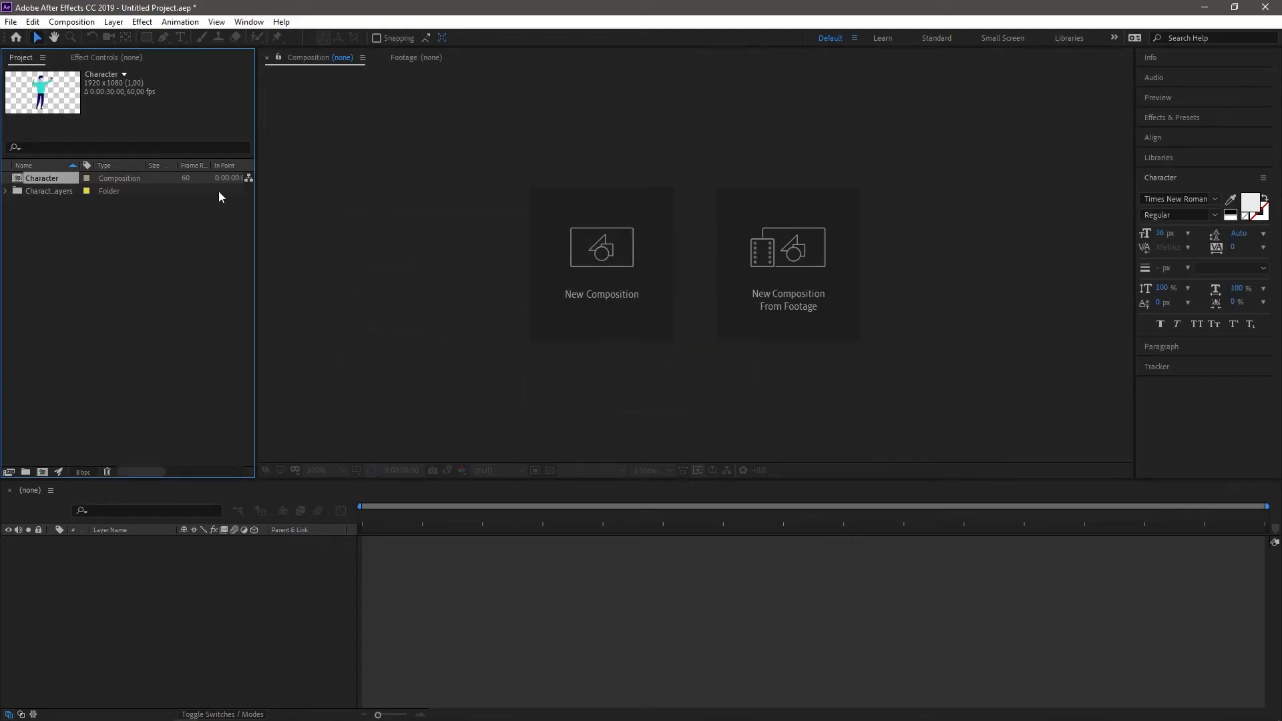
Step: Open the Character composition, select the Celular layer and examine how its bounding box relates to the composition frame
double_click(57, 174)
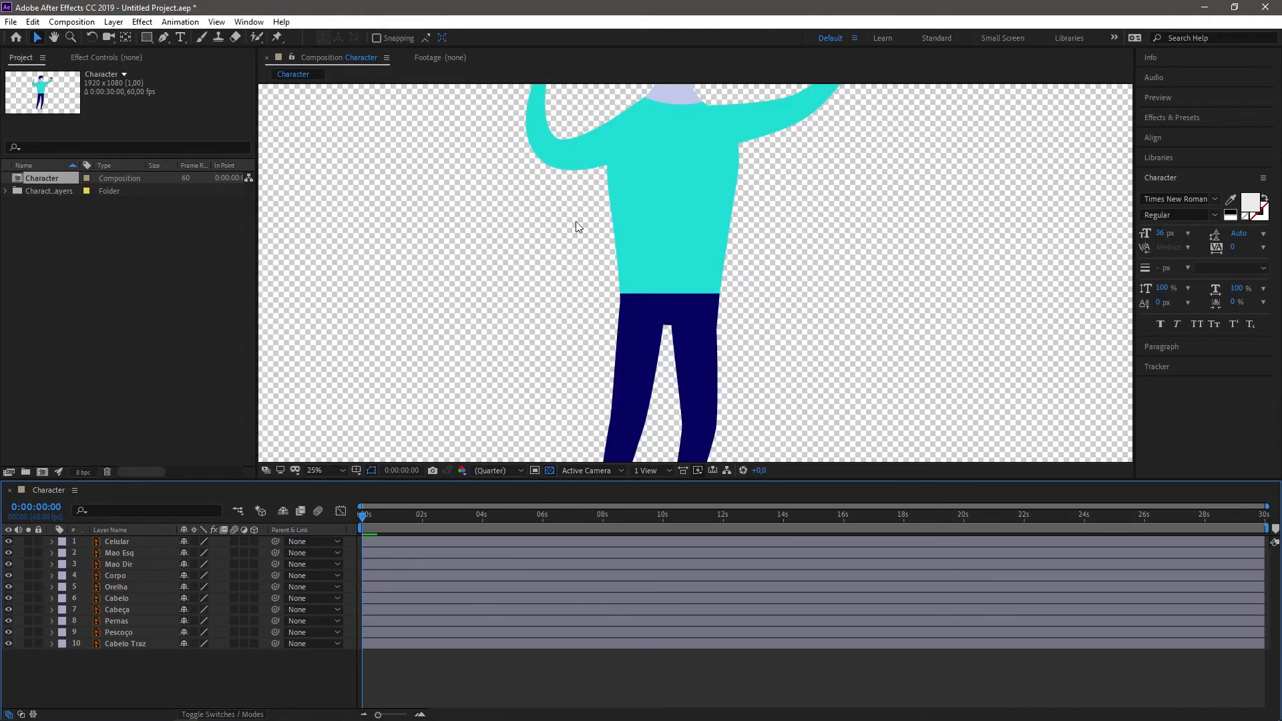
click(117, 544)
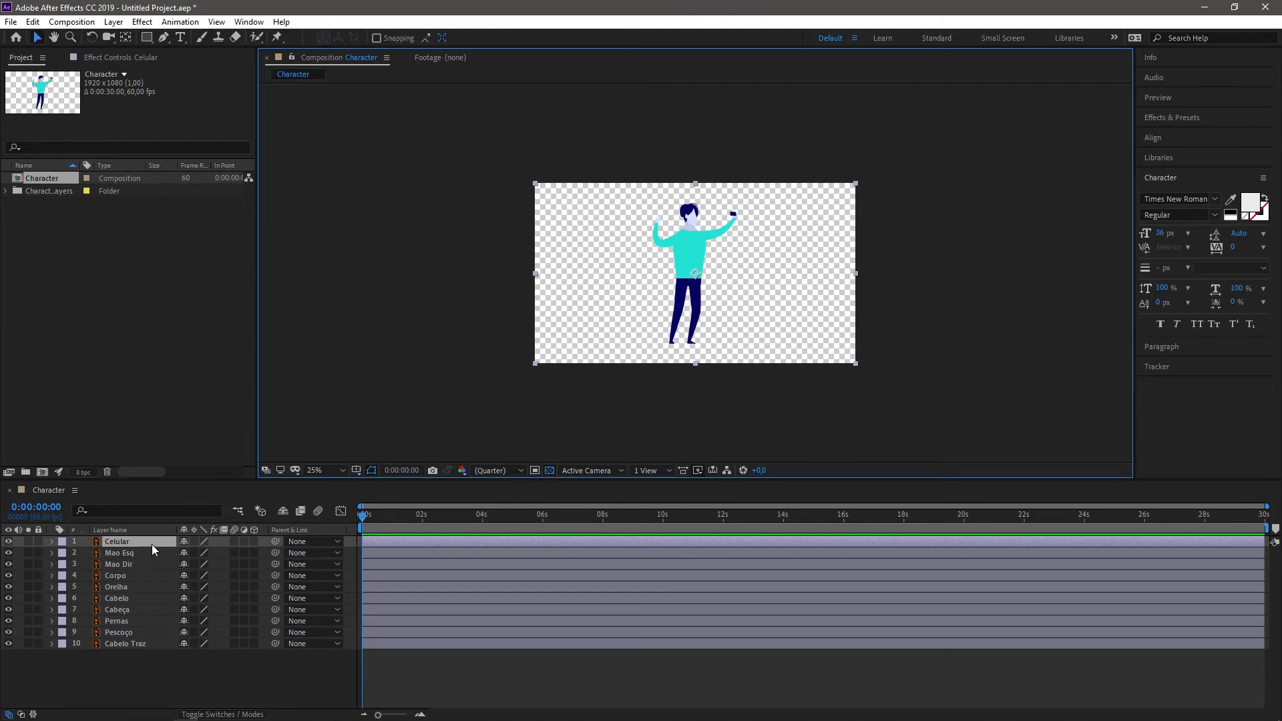
click(8, 542)
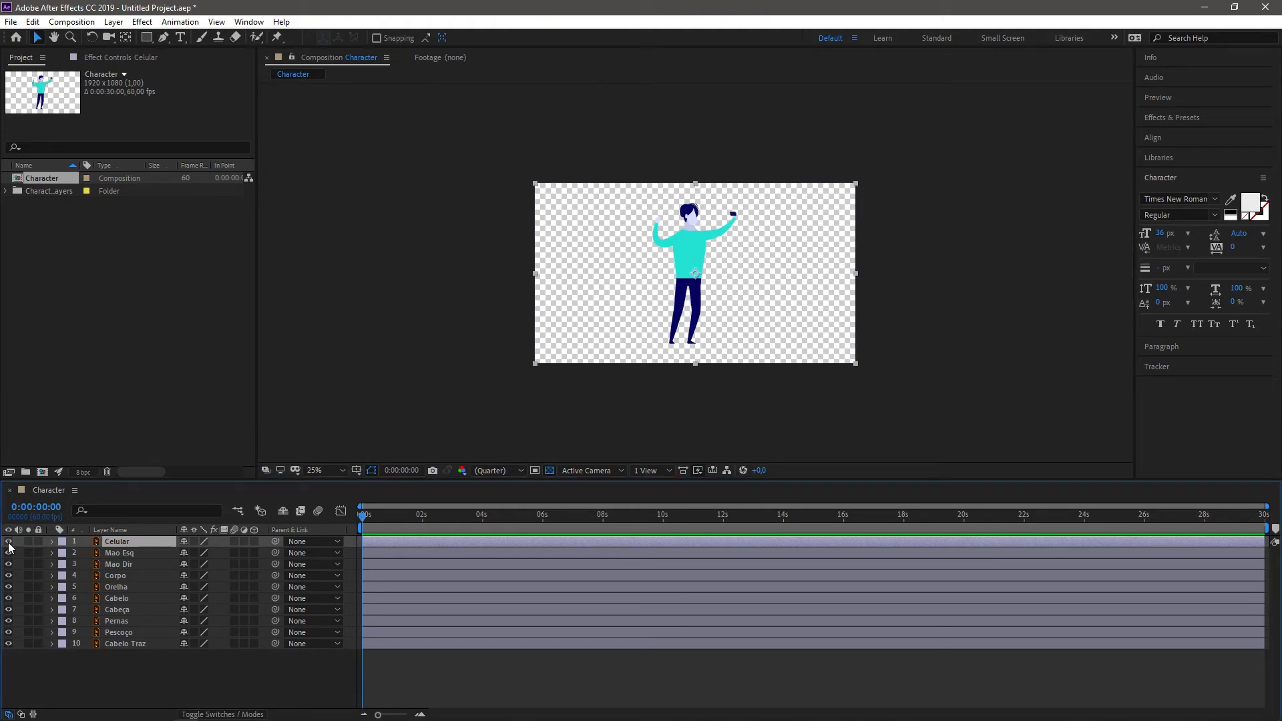
click(976, 191)
click(584, 250)
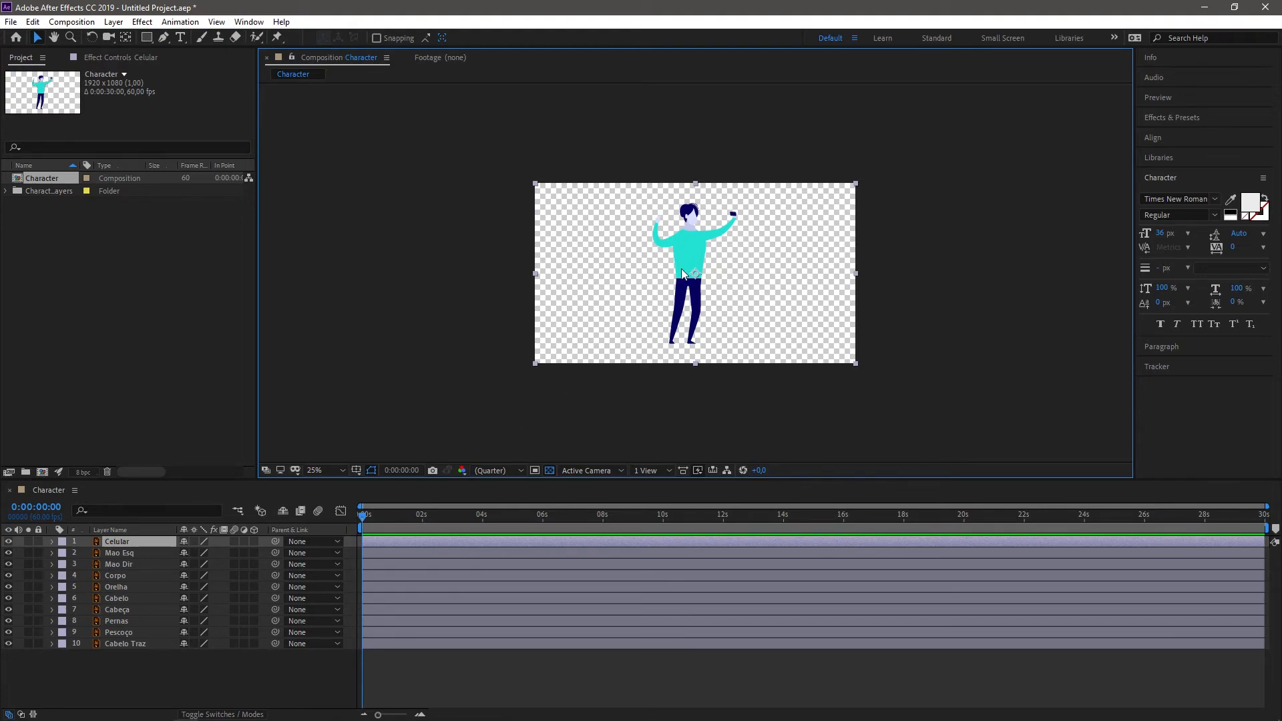
click(980, 327)
Step: Examine the whole character within the composition frame, from close up and from a distance
key(slash)
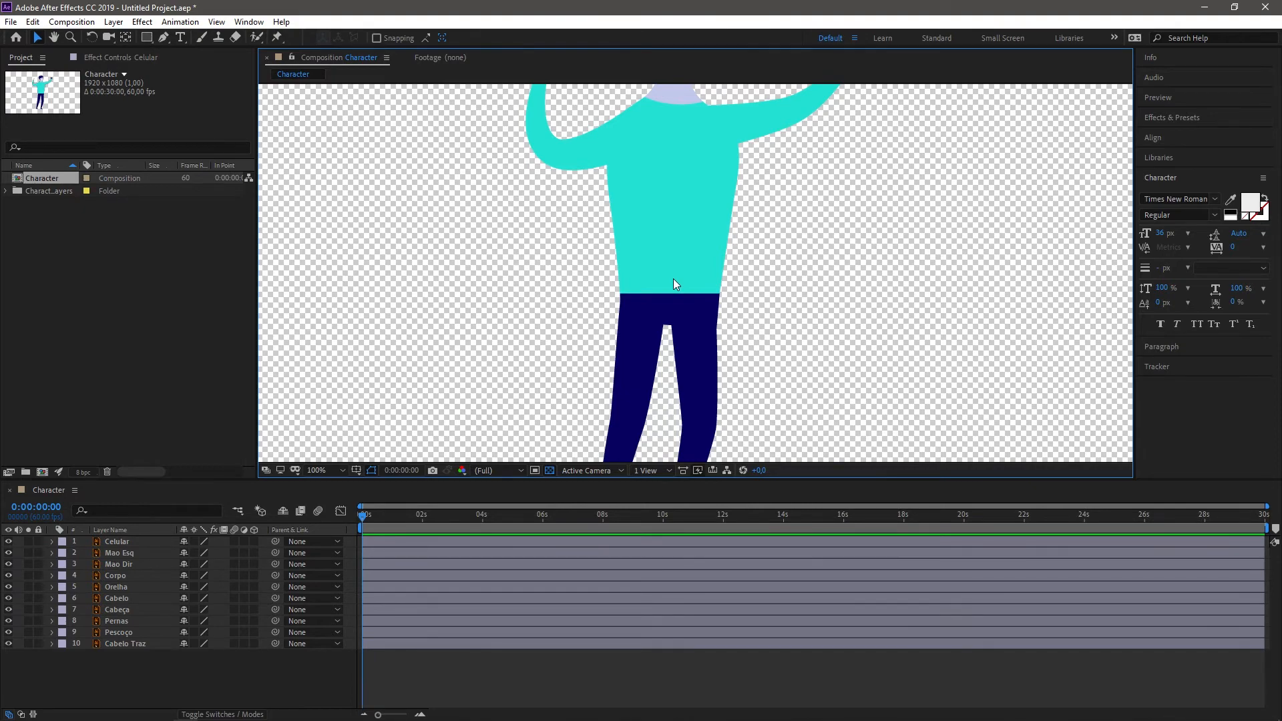
scroll(718, 249, down, 3)
scroll(719, 249, up, 2)
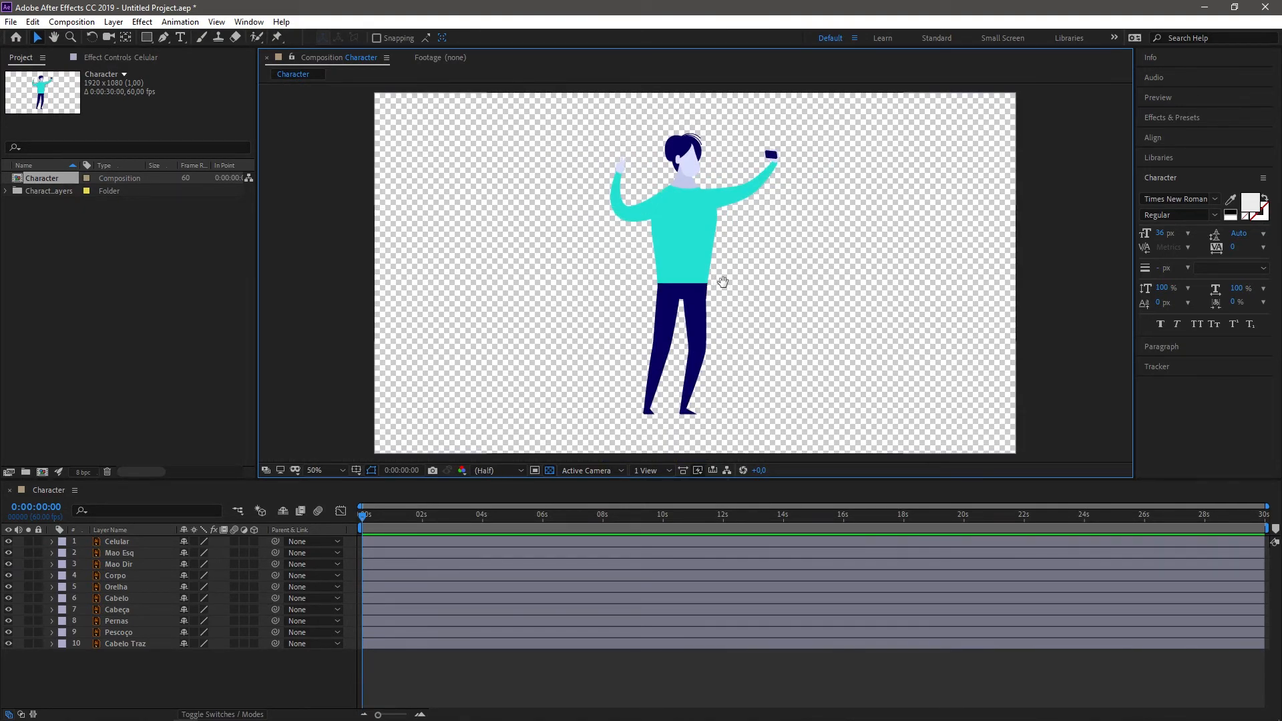
scroll(721, 214, up, 8)
scroll(636, 286, down, 13)
scroll(691, 238, up, 8)
scroll(690, 239, down, 3)
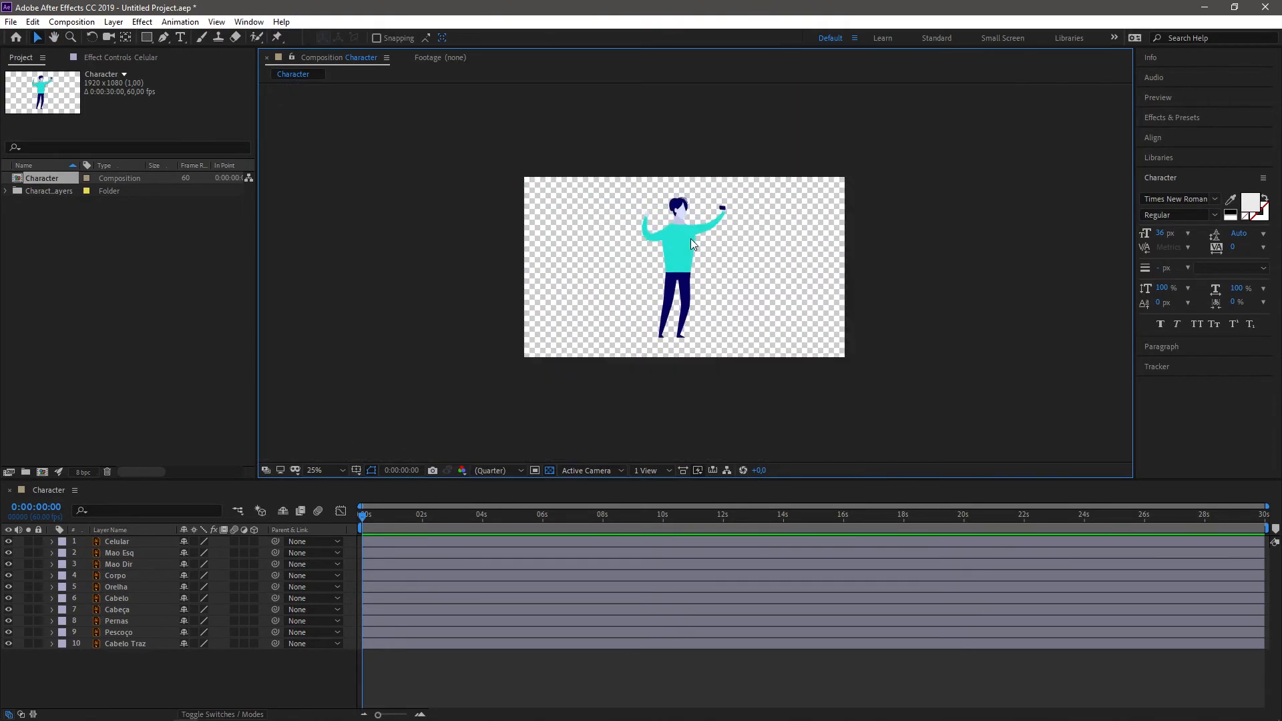
scroll(691, 238, up, 1)
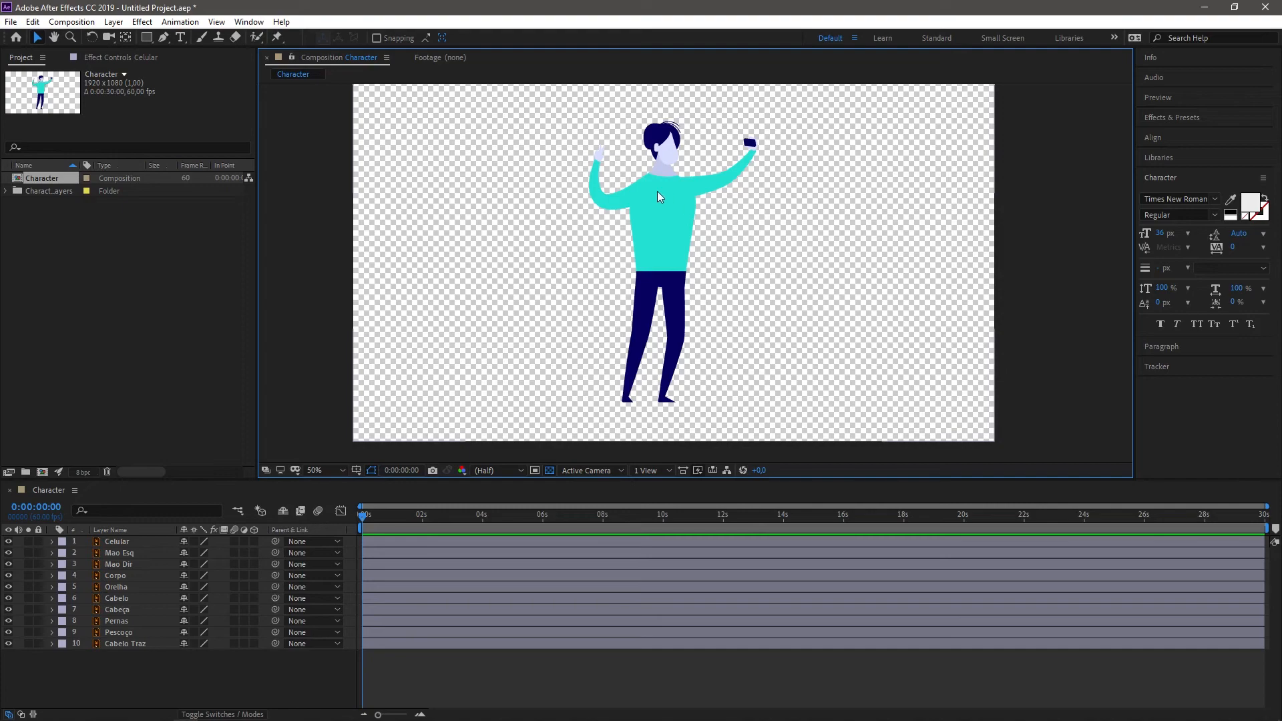
key(space)
drag(543, 241, 525, 258)
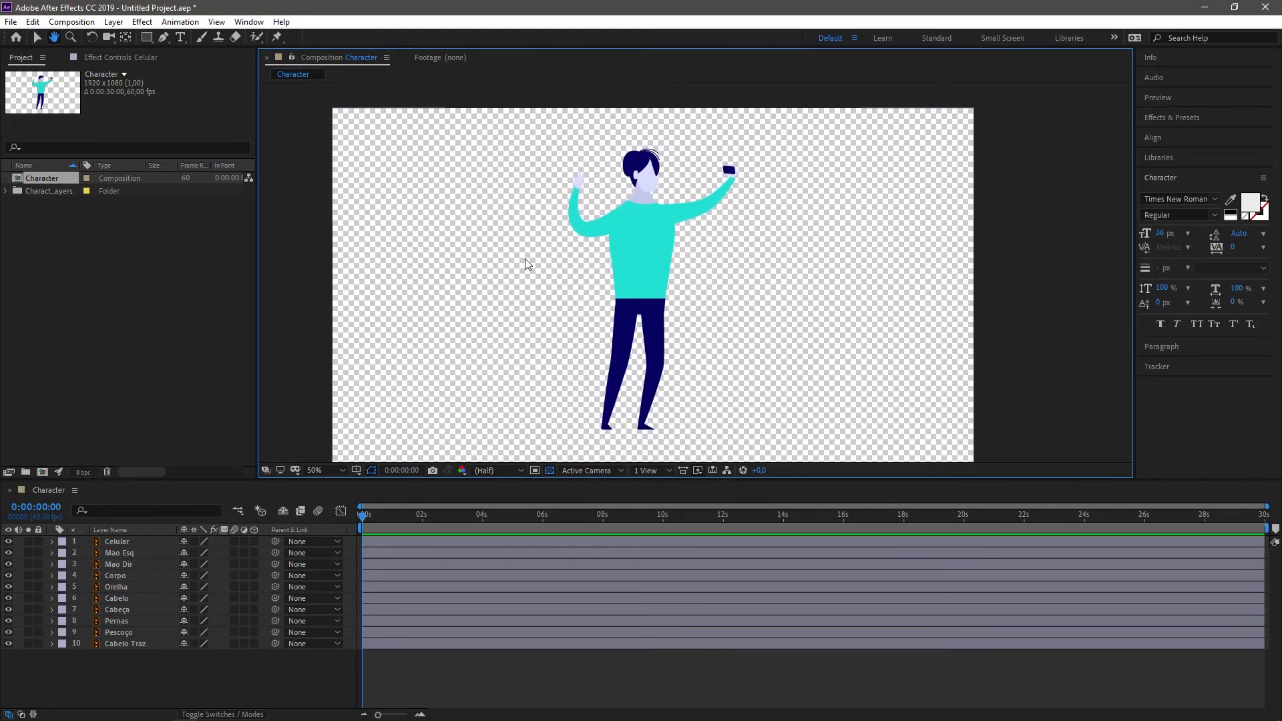
Step: Switch to Illustrator and examine the Character.ai artboard around the character for comparison, then return to After Effects
mouse_move(267, 719)
click(164, 712)
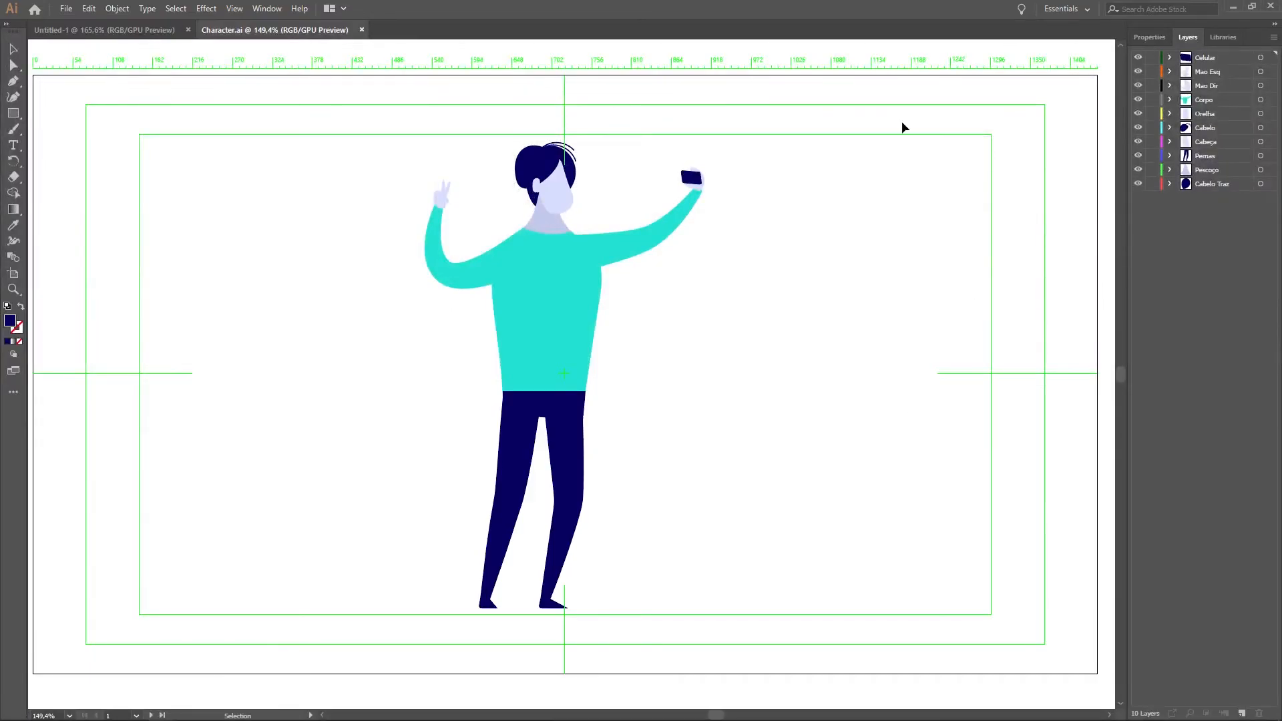
scroll(706, 347, down, 4)
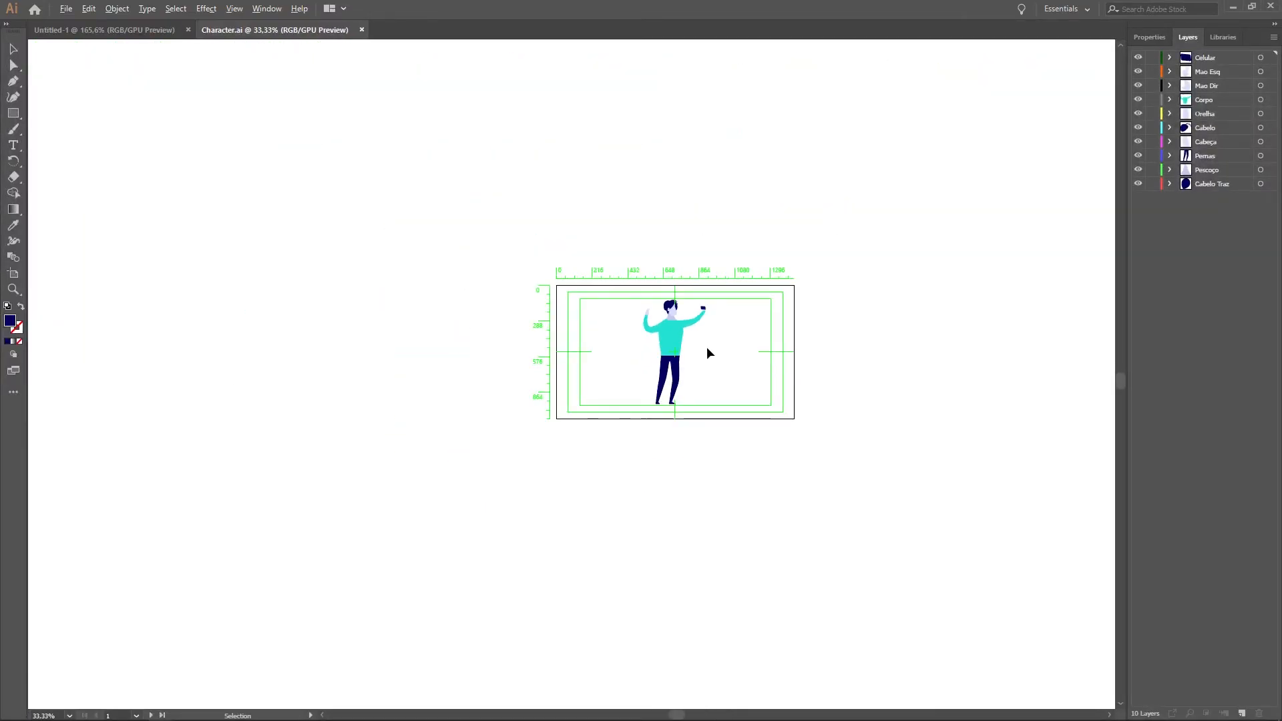
scroll(707, 346, up, 2)
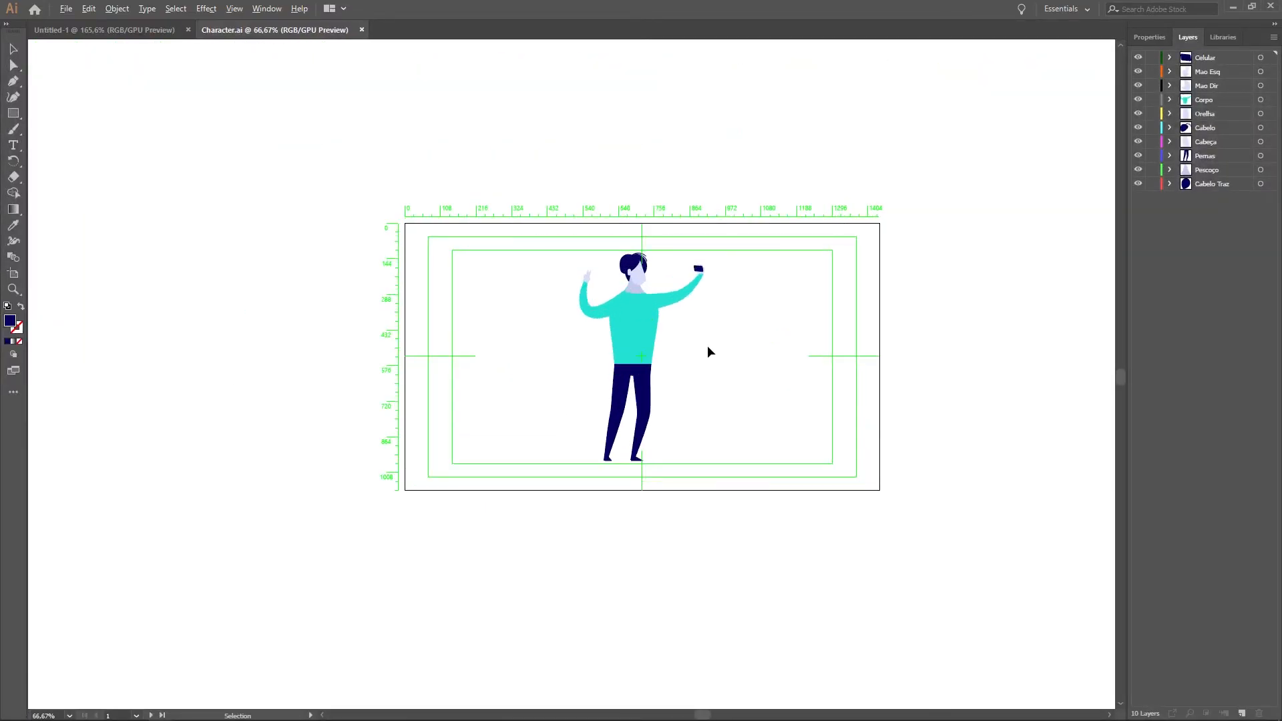
click(1236, 8)
Step: Turn off the transparency grid in the composition view, with the torso's edge shown in close-up
scroll(721, 264, down, 2)
scroll(718, 262, up, 2)
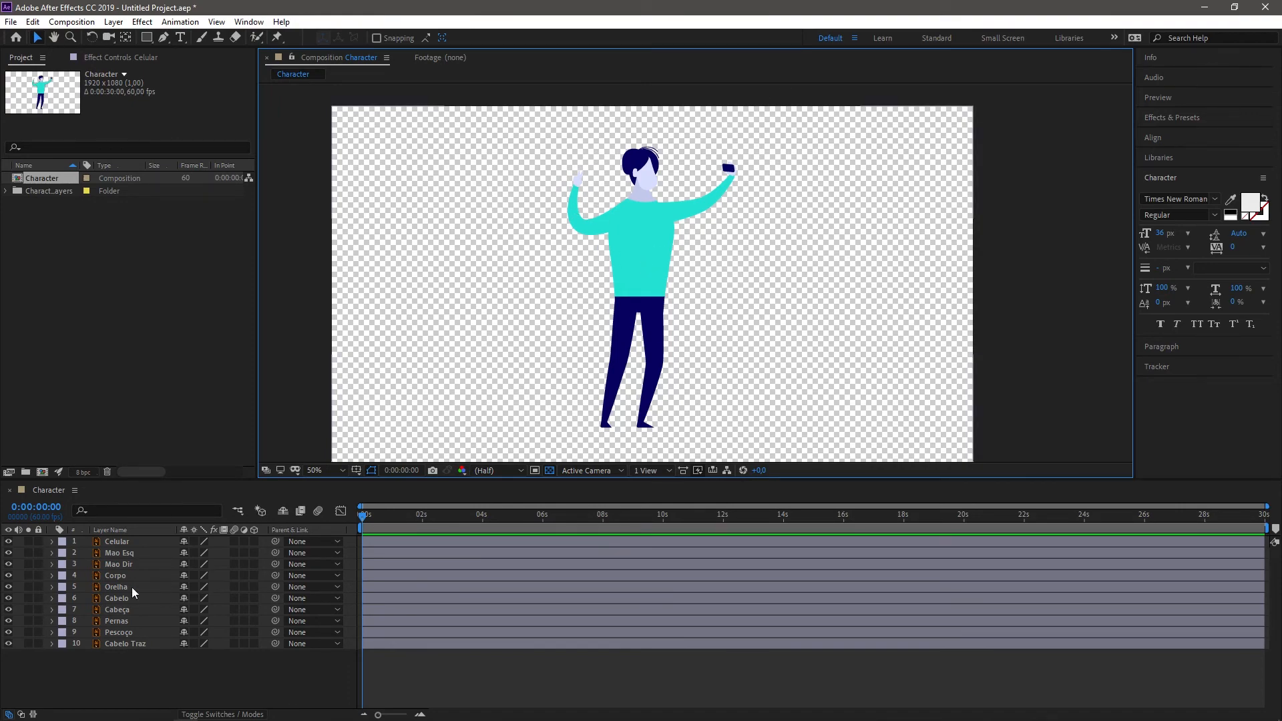
scroll(632, 230, up, 4)
scroll(585, 388, up, 2)
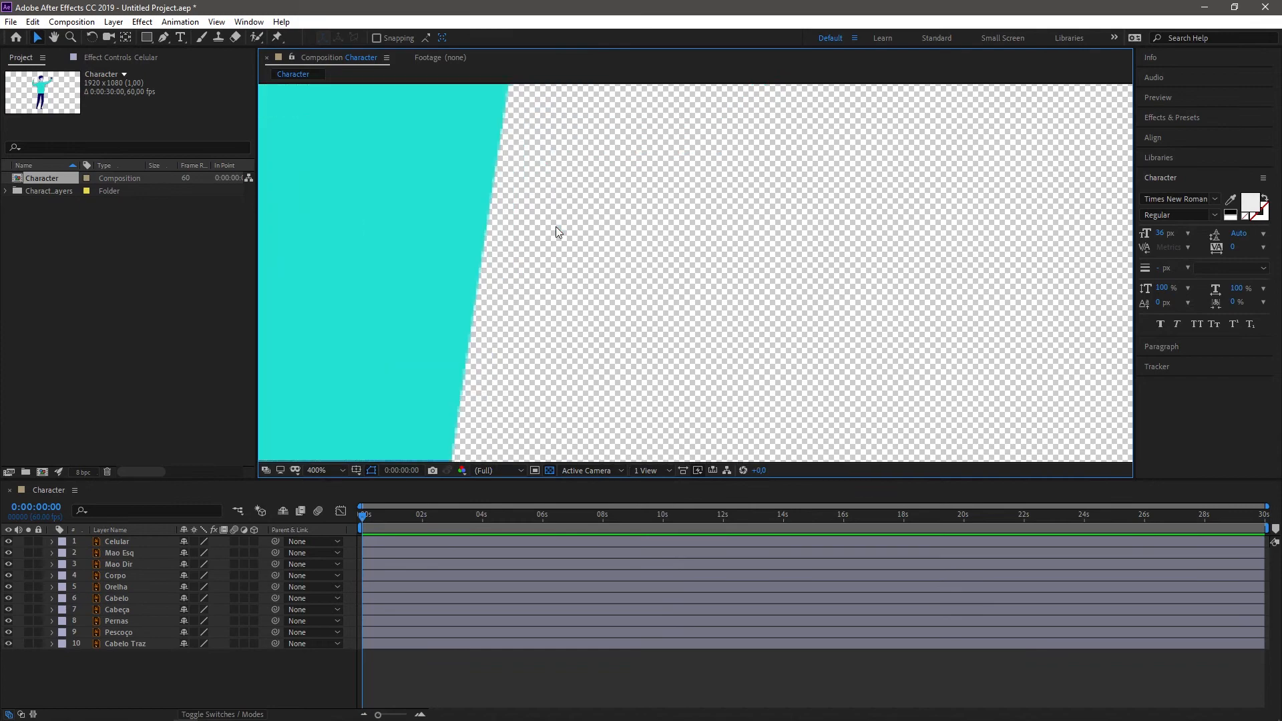
drag(354, 221, 840, 308)
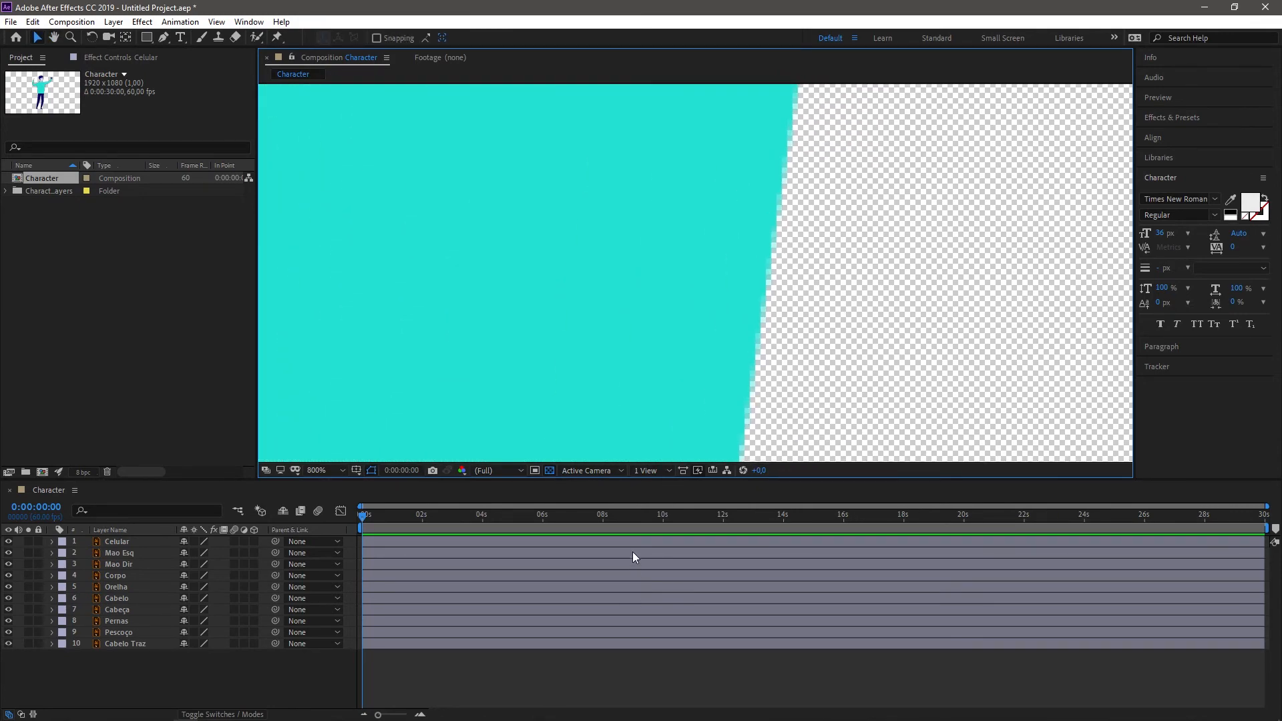
click(549, 470)
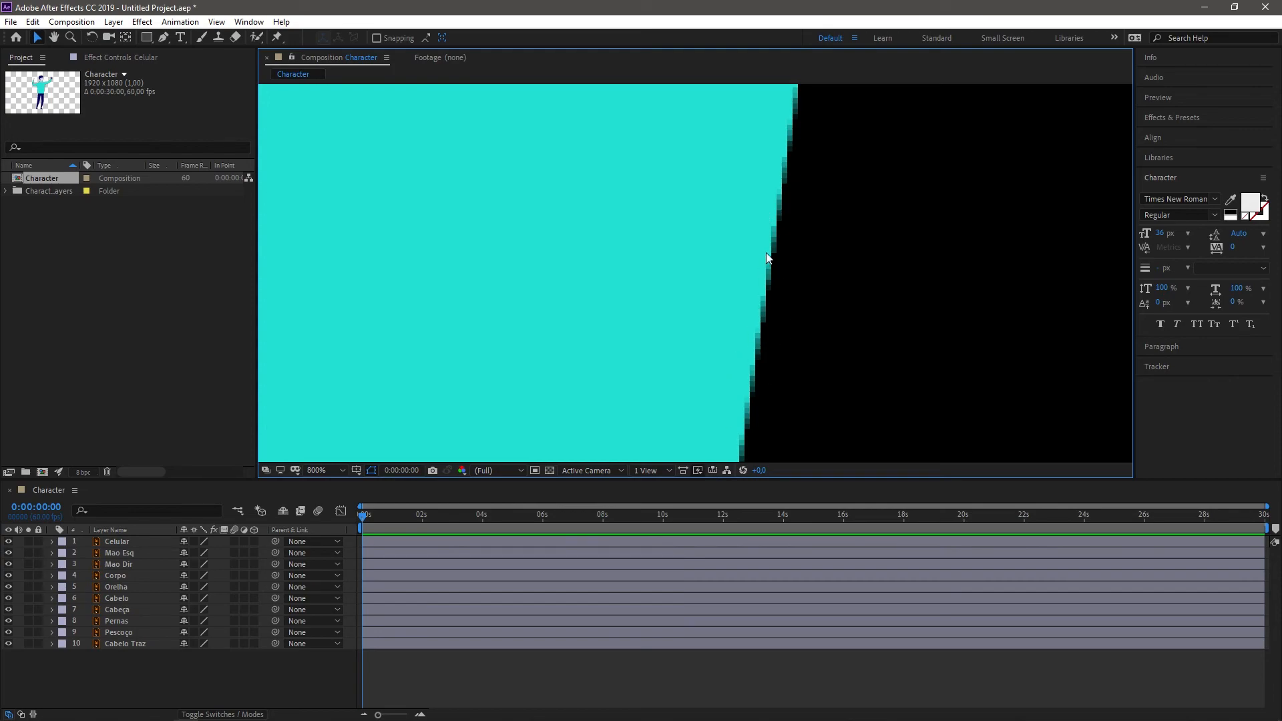
Step: Examine the edge quality of the torso, arm, neck and head in close-up
drag(787, 165, 667, 468)
drag(734, 106, 661, 461)
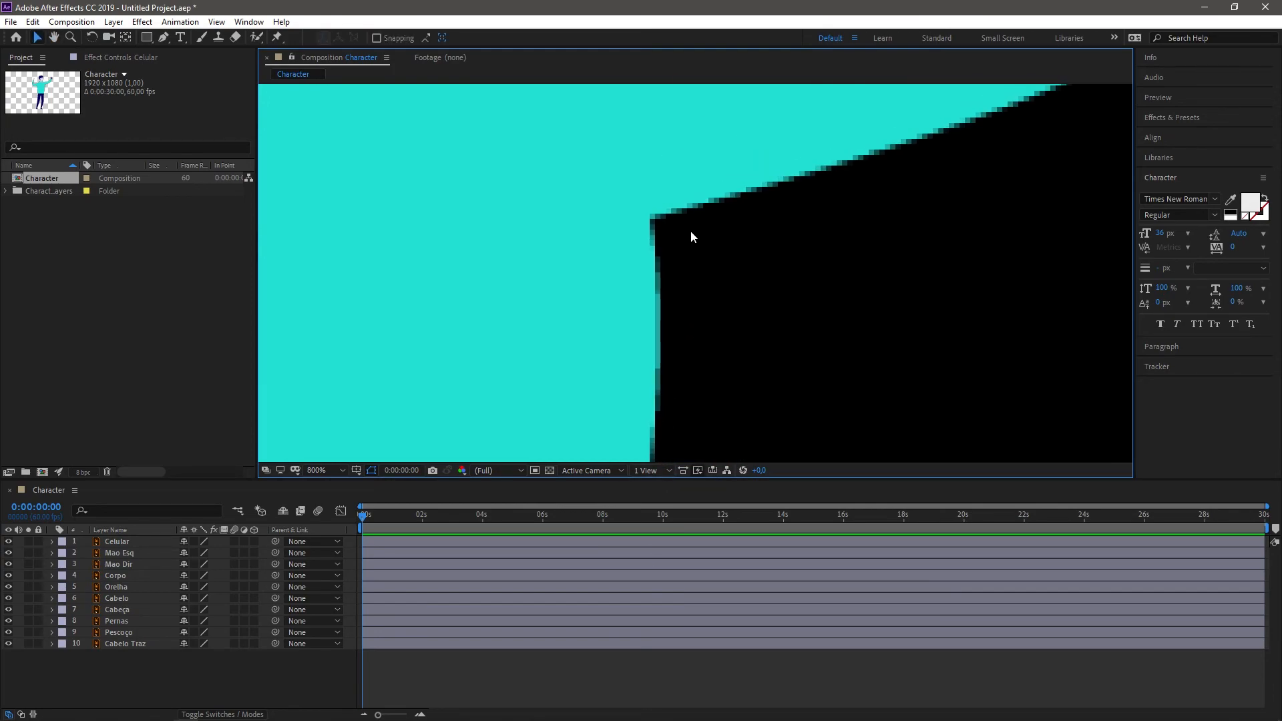
scroll(796, 223, down, 3)
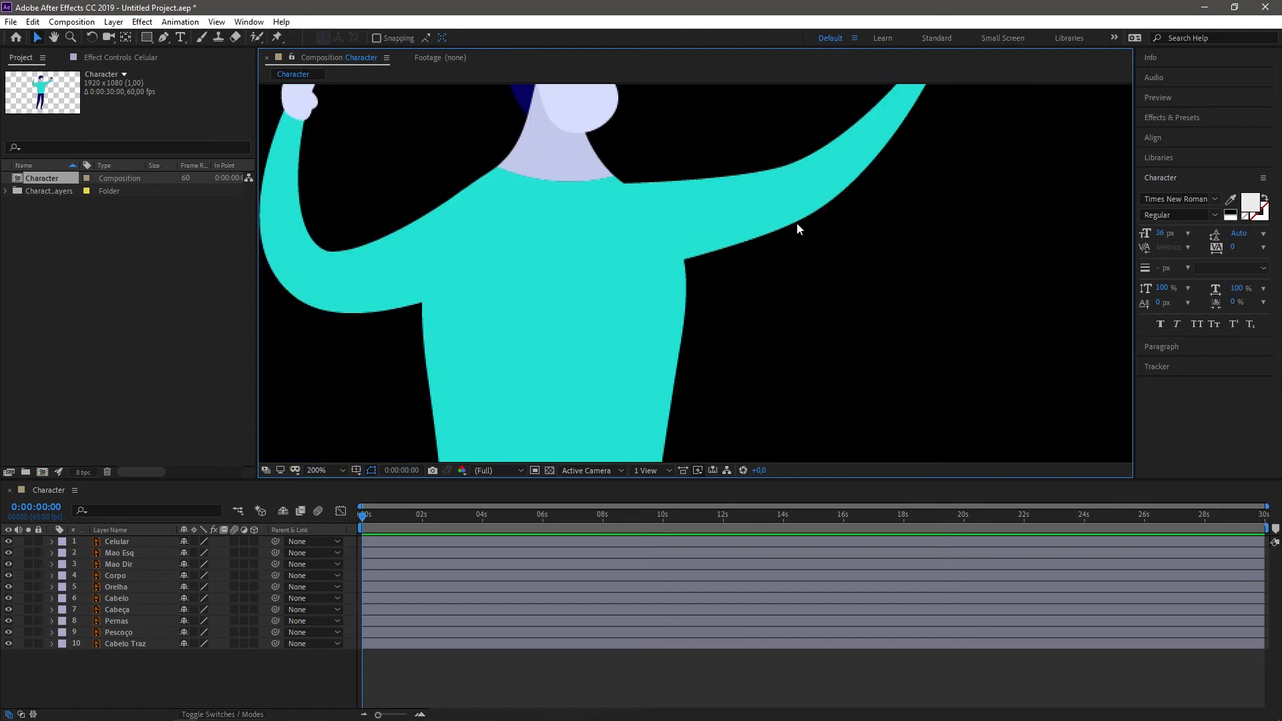
scroll(796, 223, up, 3)
drag(647, 180, 558, 426)
drag(616, 210, 754, 429)
drag(415, 217, 538, 282)
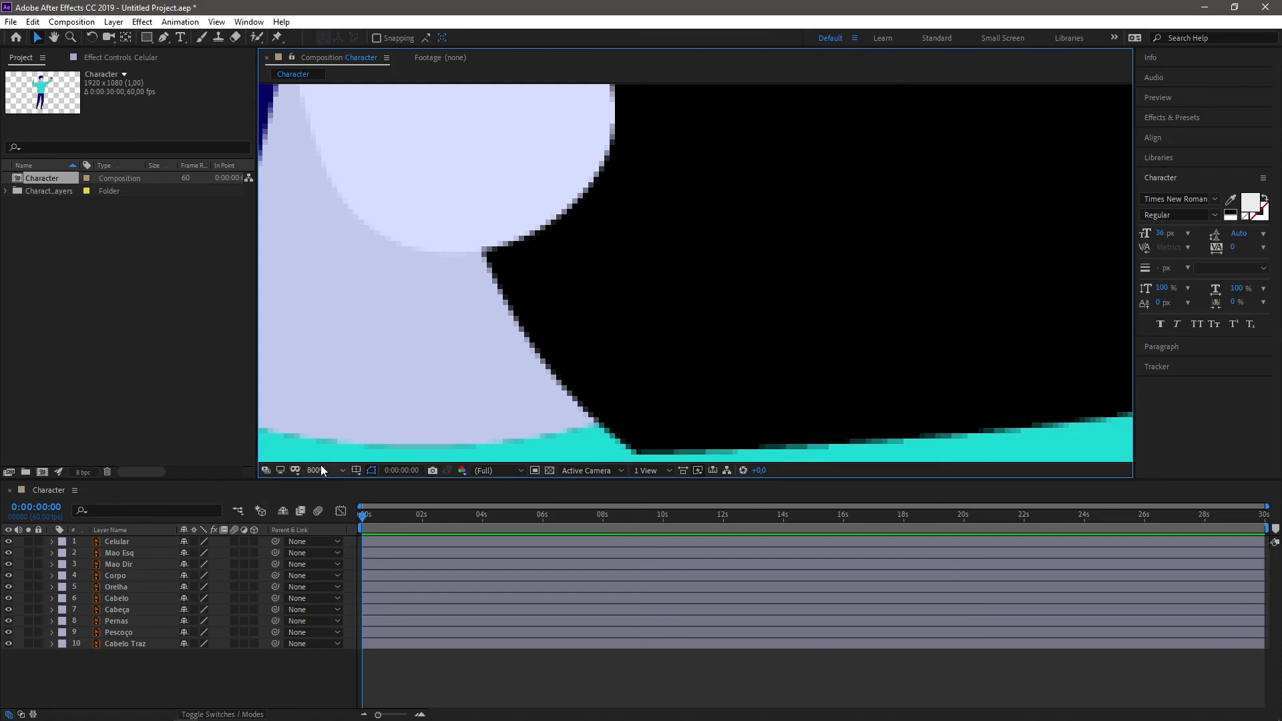
scroll(656, 309, down, 1)
scroll(656, 310, down, 1)
scroll(558, 187, up, 1)
drag(558, 187, 612, 247)
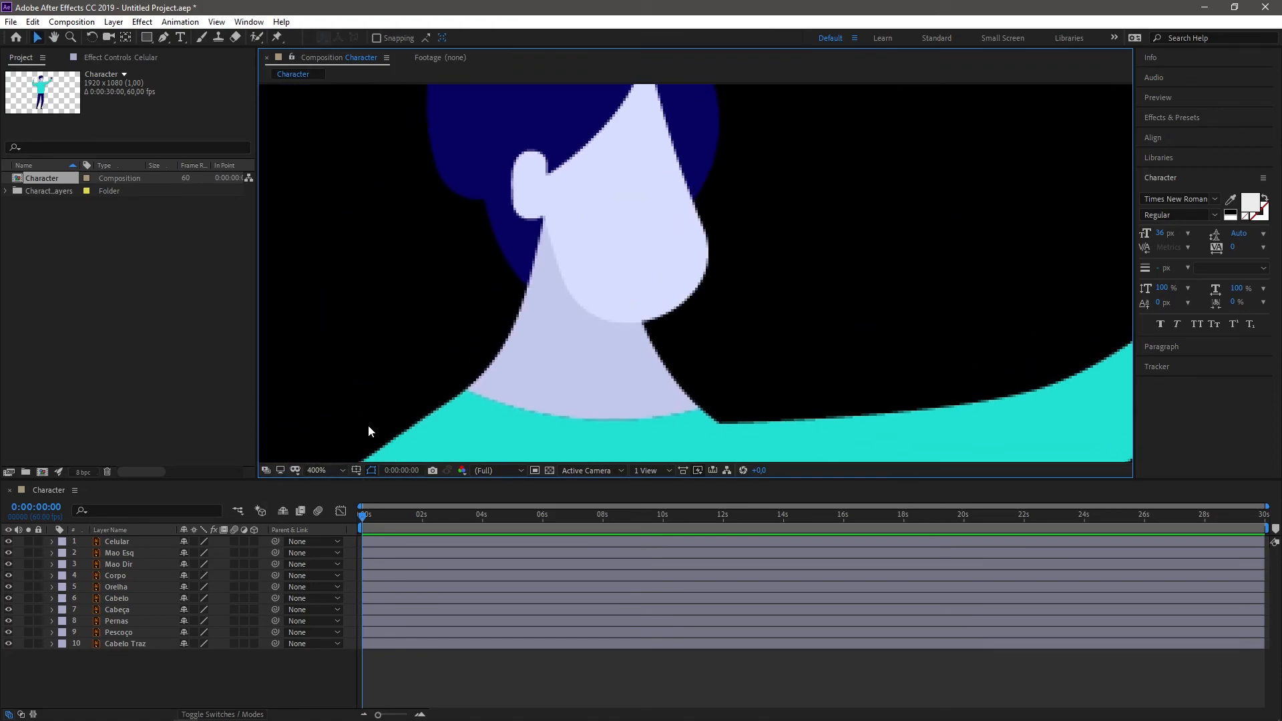
Step: Turn on continuous rasterization for all ten layers and check the character's edges
click(193, 541)
click(194, 552)
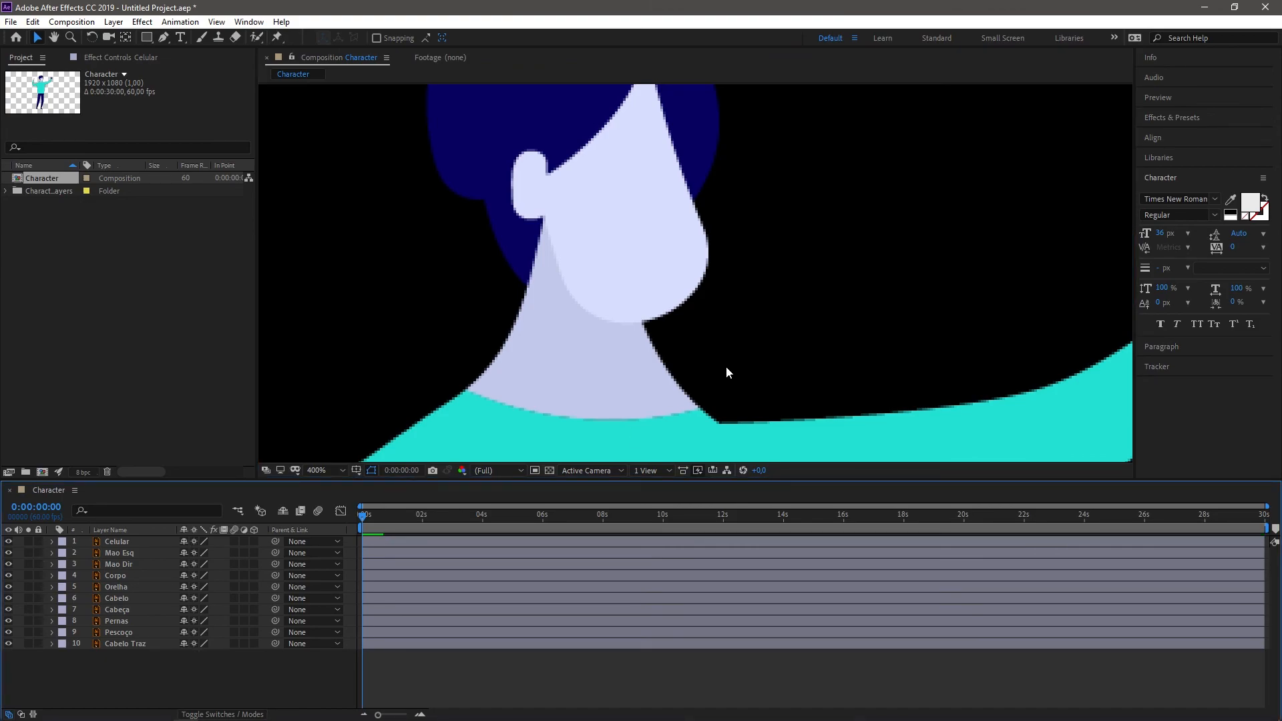
scroll(726, 366, down, 1)
scroll(620, 305, up, 1)
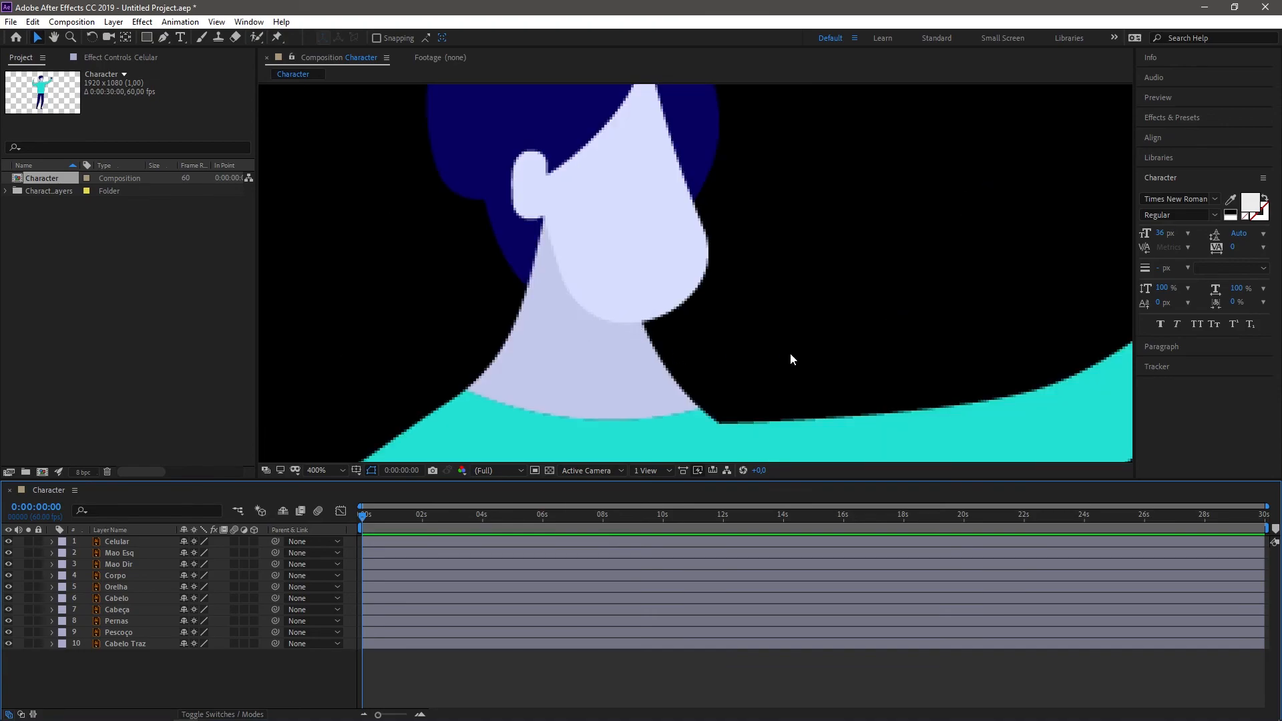
drag(644, 304, 452, 229)
scroll(828, 215, down, 2)
scroll(709, 287, up, 2)
scroll(713, 331, down, 3)
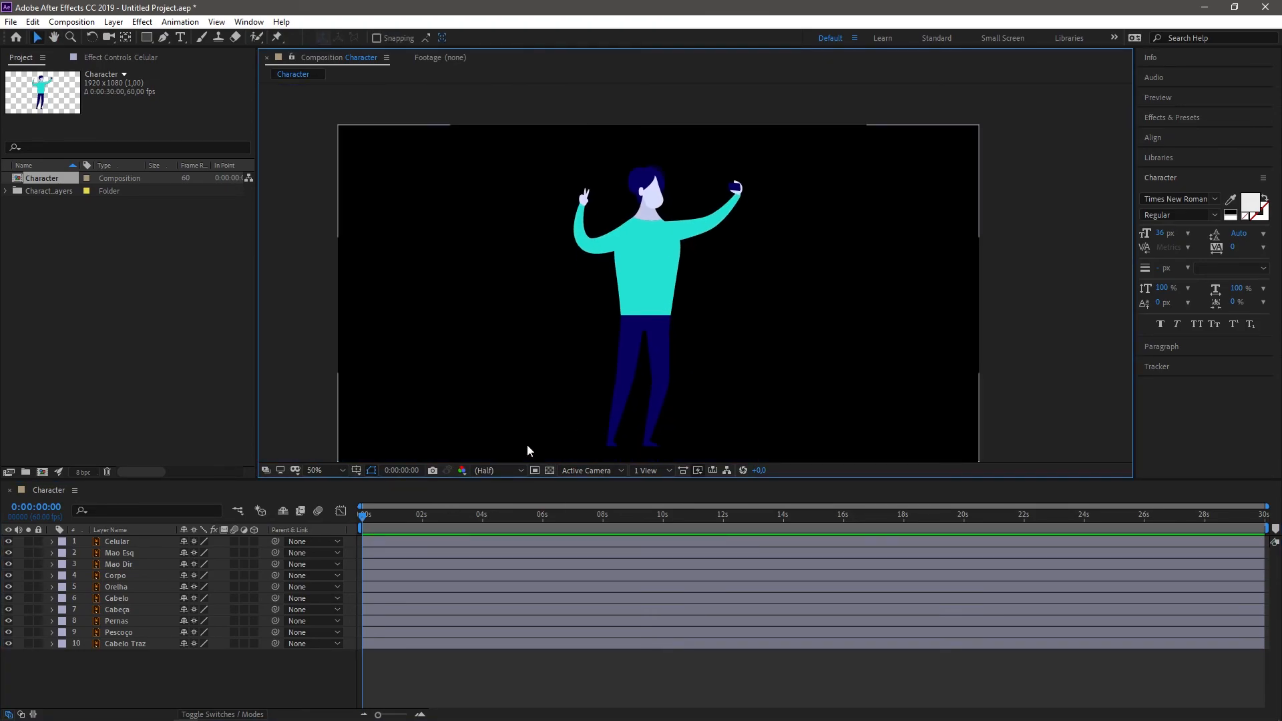
Step: Set the preview resolution to Full and inspect the edges of the torso, arm and neck up close
click(517, 470)
click(503, 499)
scroll(656, 212, up, 3)
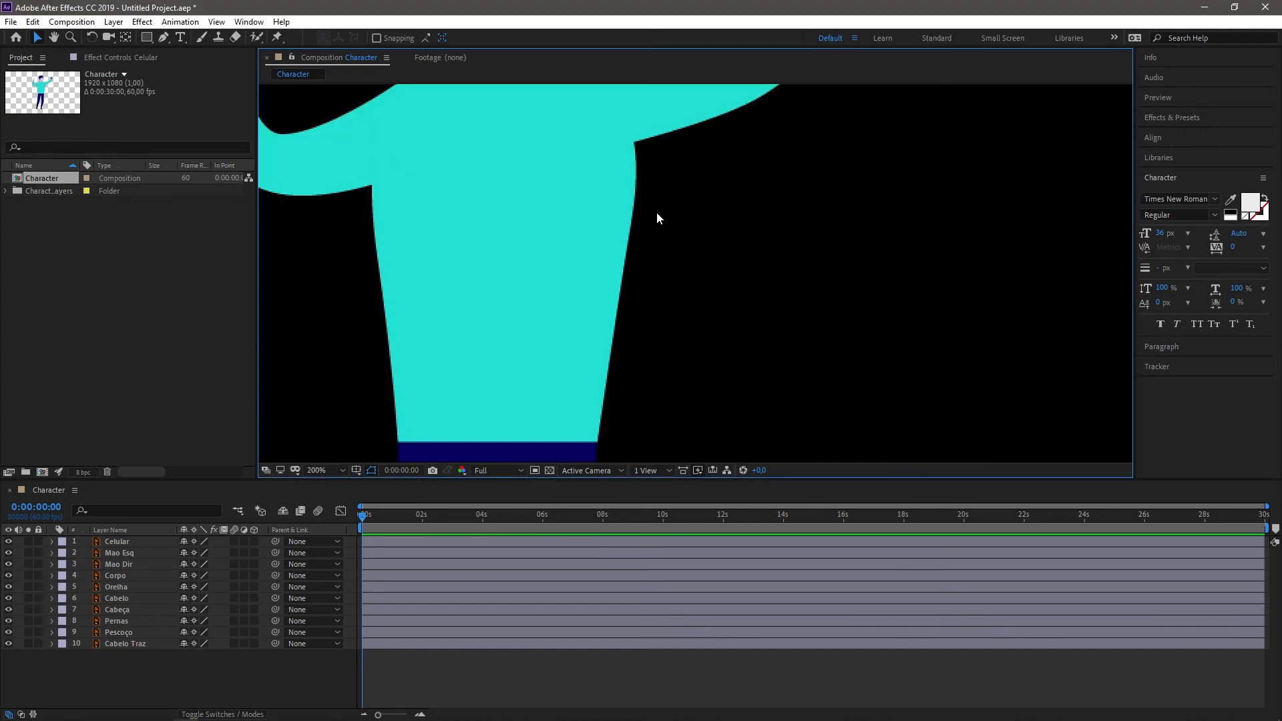
drag(575, 150, 607, 403)
drag(594, 250, 589, 406)
scroll(569, 311, down, 4)
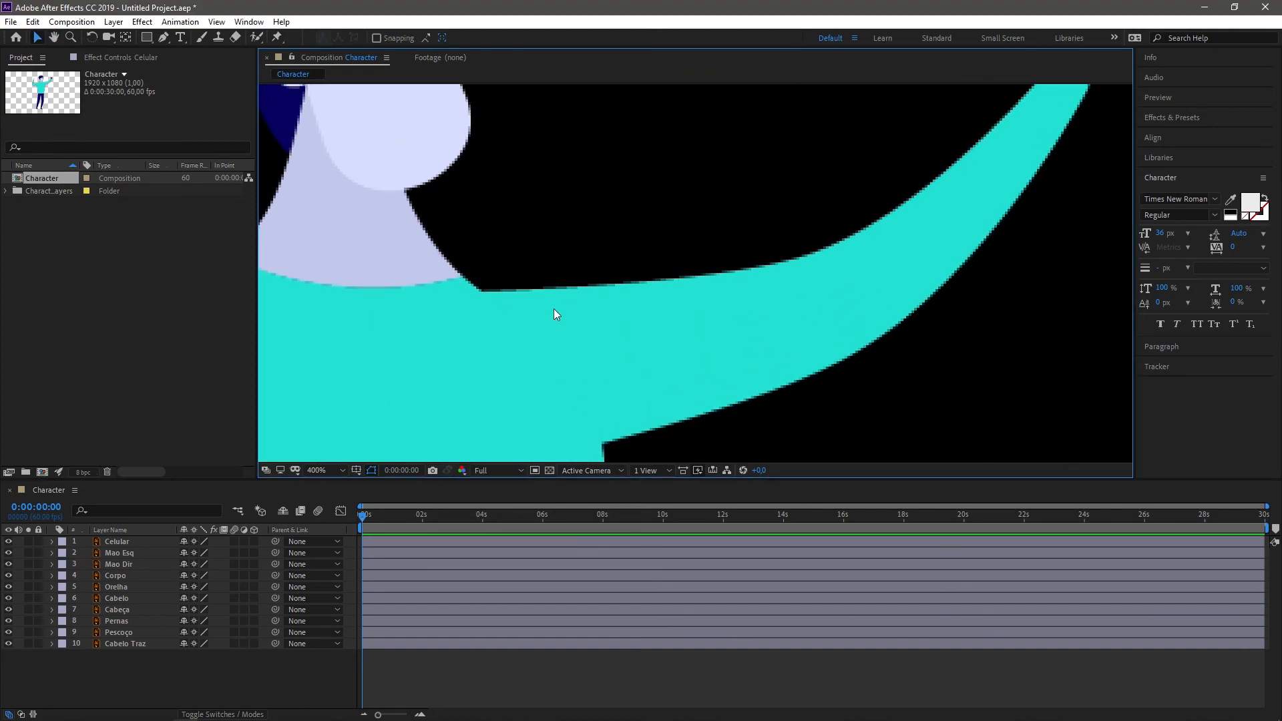
scroll(392, 268, up, 2)
drag(403, 271, 700, 311)
drag(575, 306, 767, 230)
scroll(534, 243, down, 5)
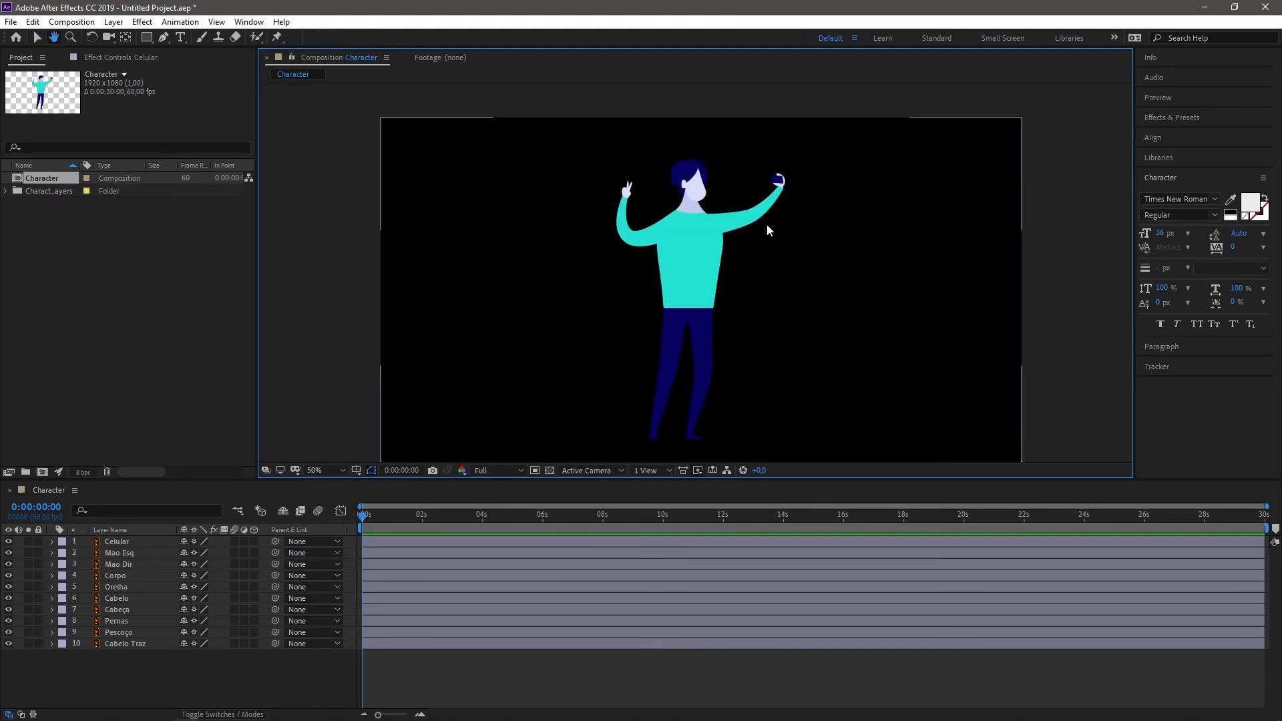
Step: Try enlarging the Celular layer from a corner of its bounding box, and undo the change
click(663, 219)
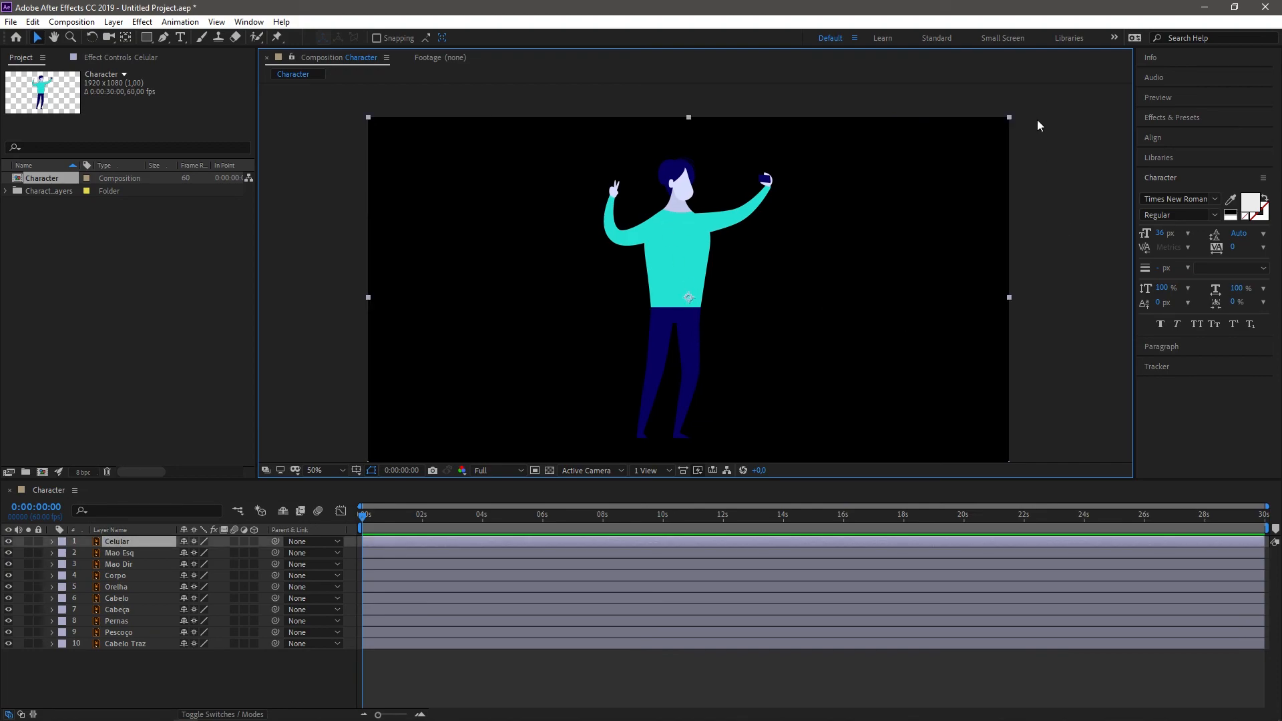
drag(1011, 120, 1212, 28)
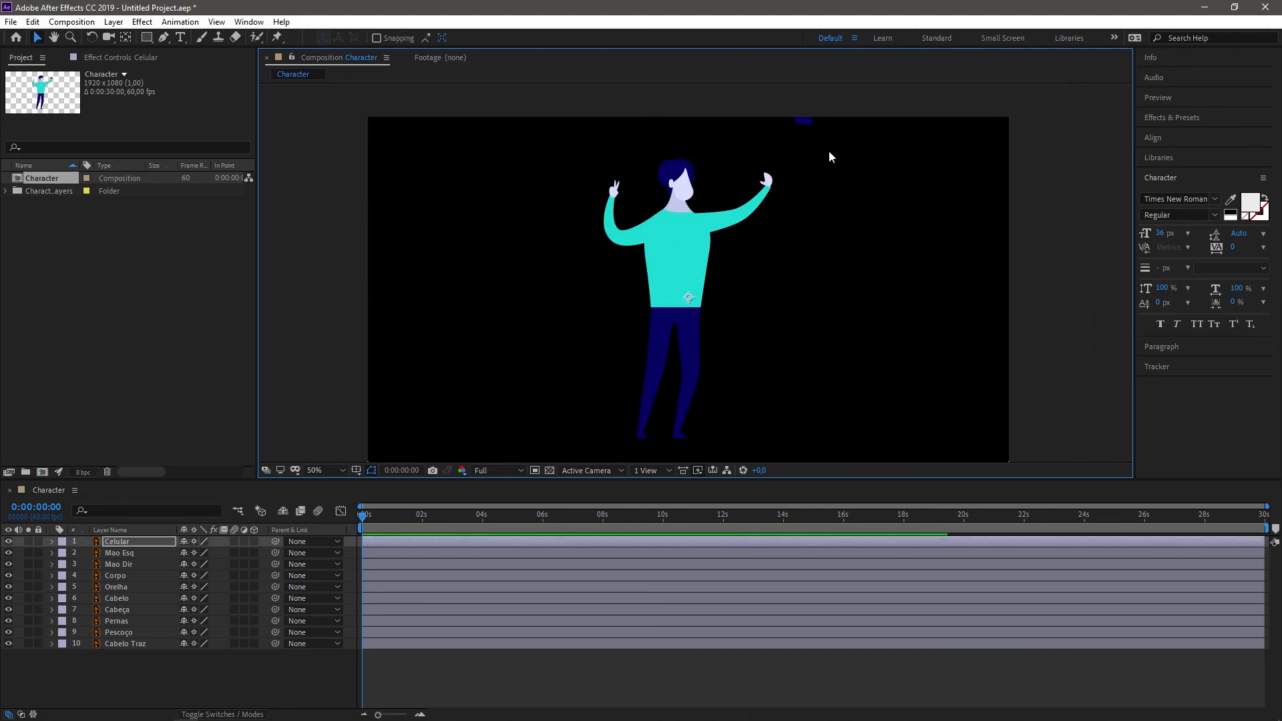
key(ctrl+z)
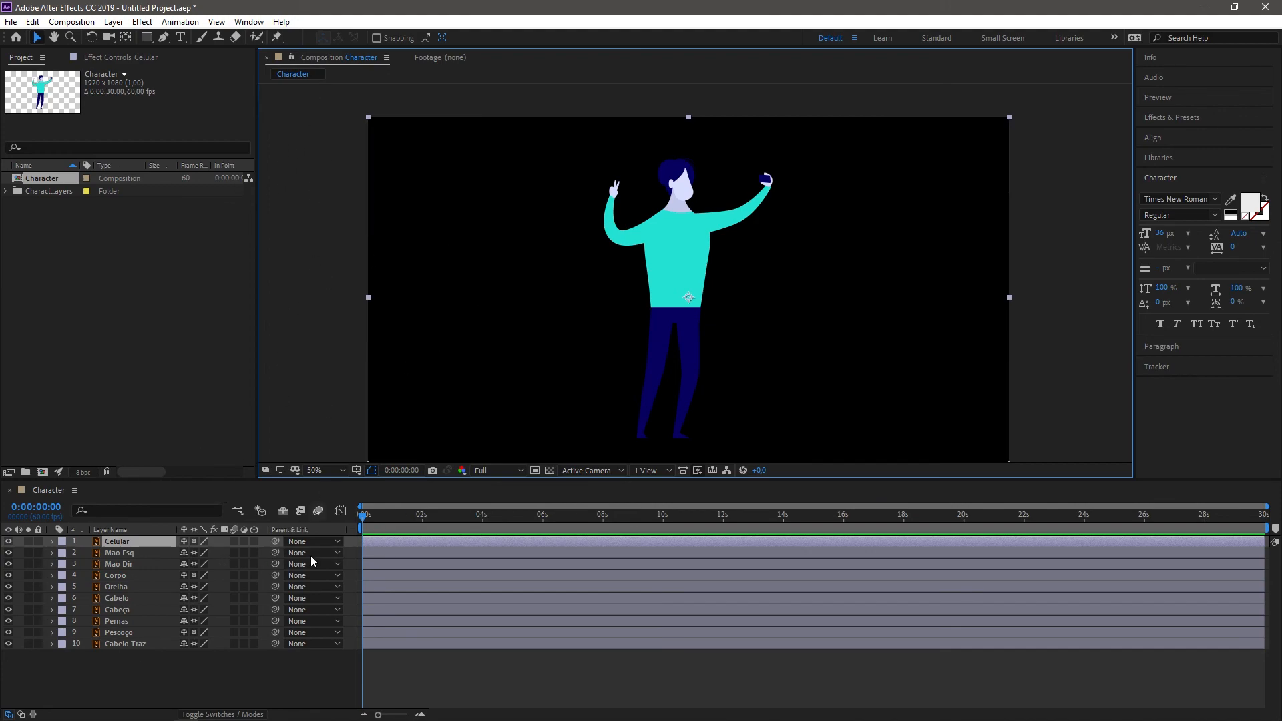
Step: Select the Pescoço and Cabelo Traz layers in turn to compare their bounding boxes with the composition frame
click(147, 632)
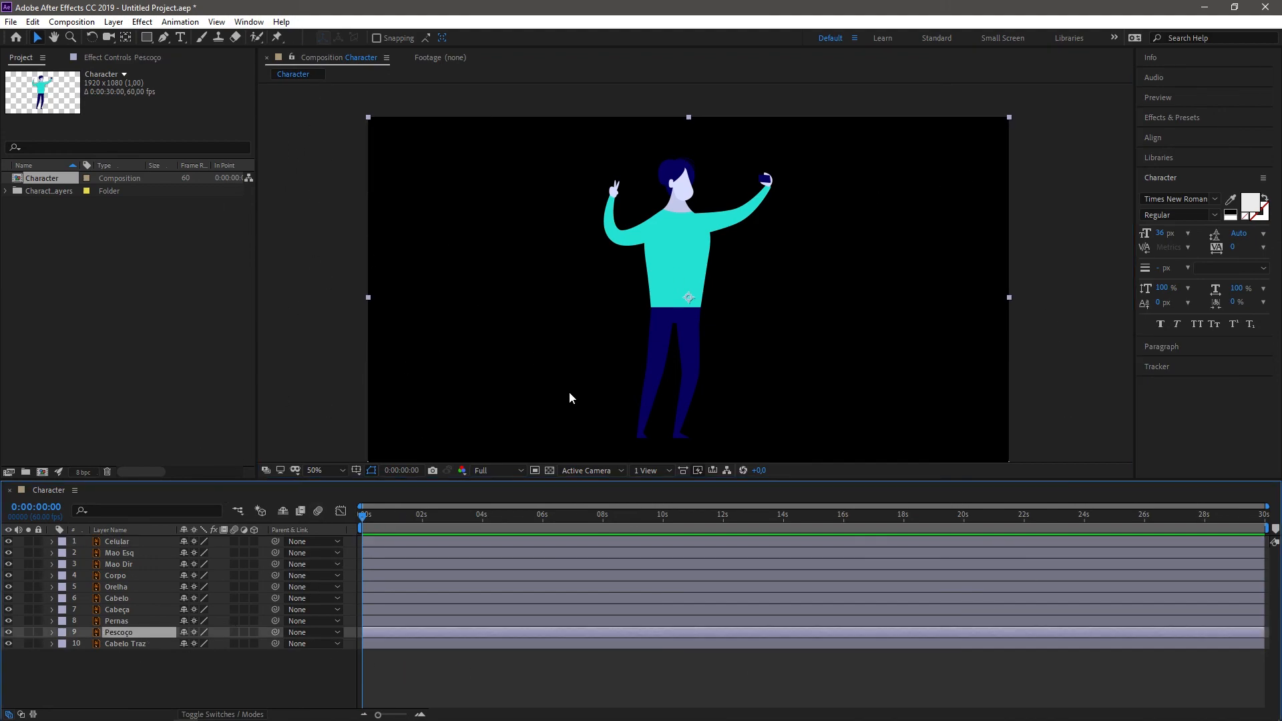
click(1017, 124)
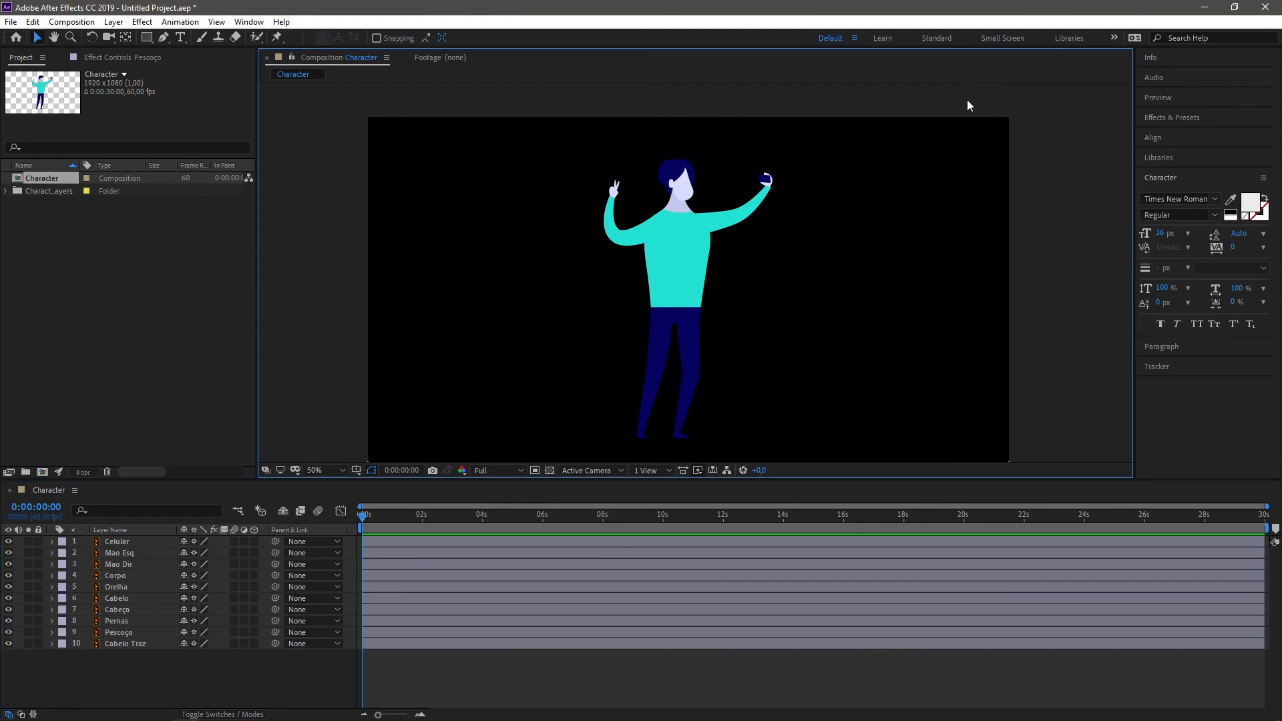
click(151, 643)
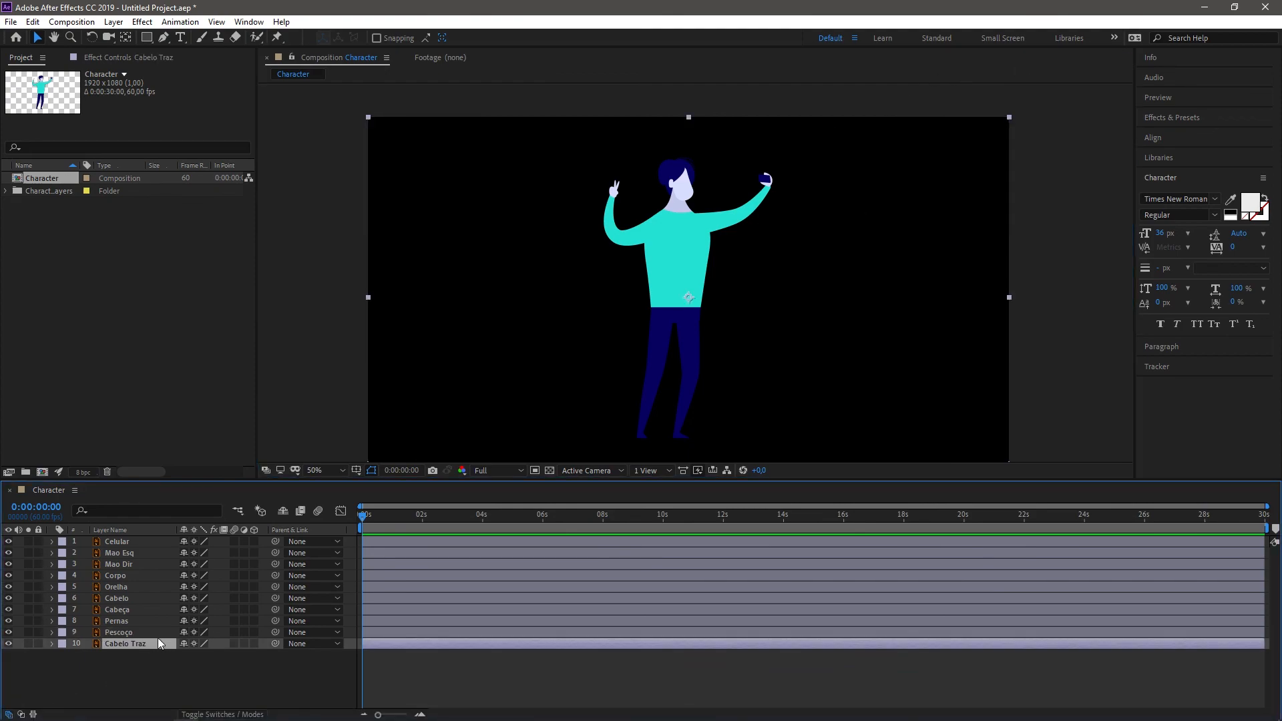
click(157, 637)
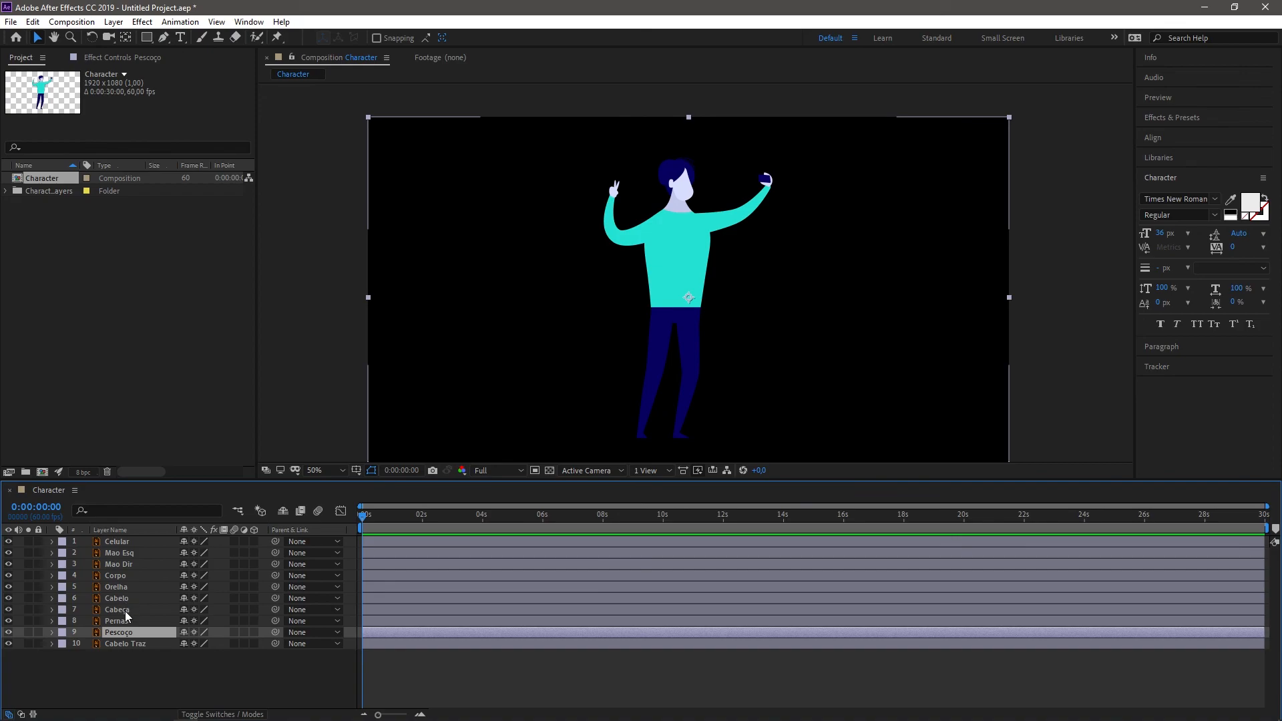
Step: Try enlarging the Corpo layer, inspect its edges up close, restore its size and deselect it
click(135, 575)
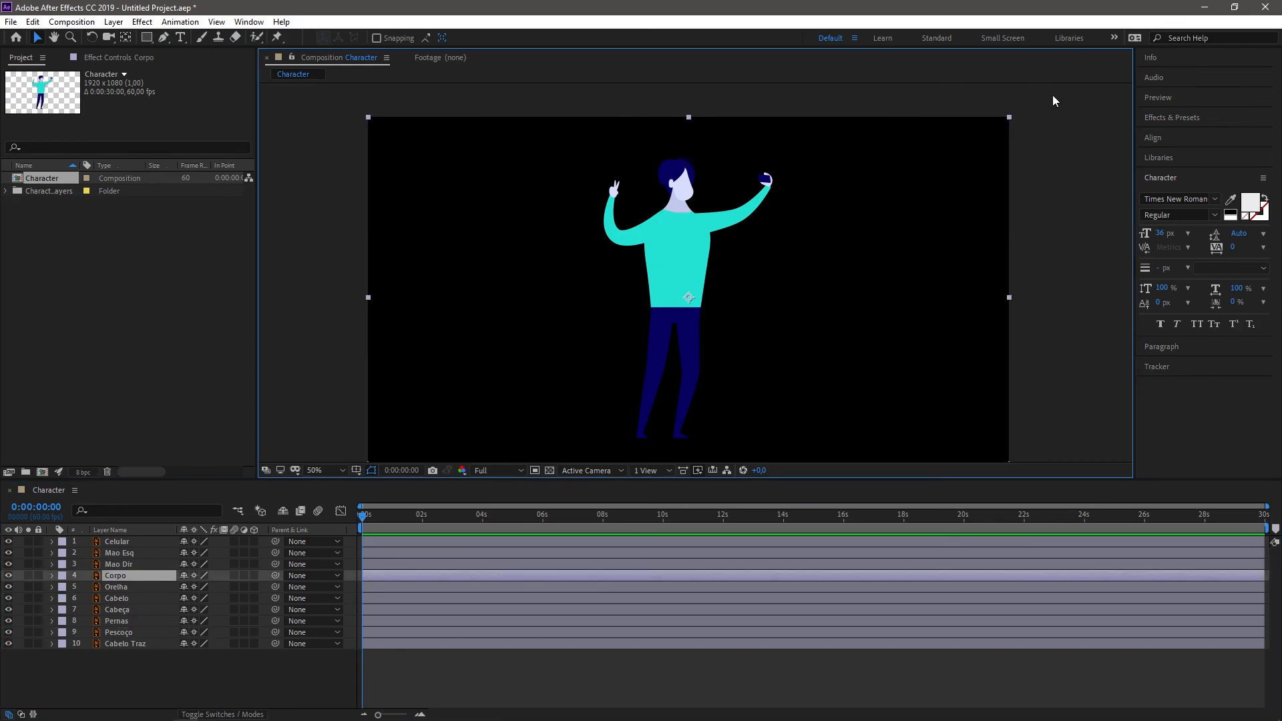
scroll(768, 177, up, 4)
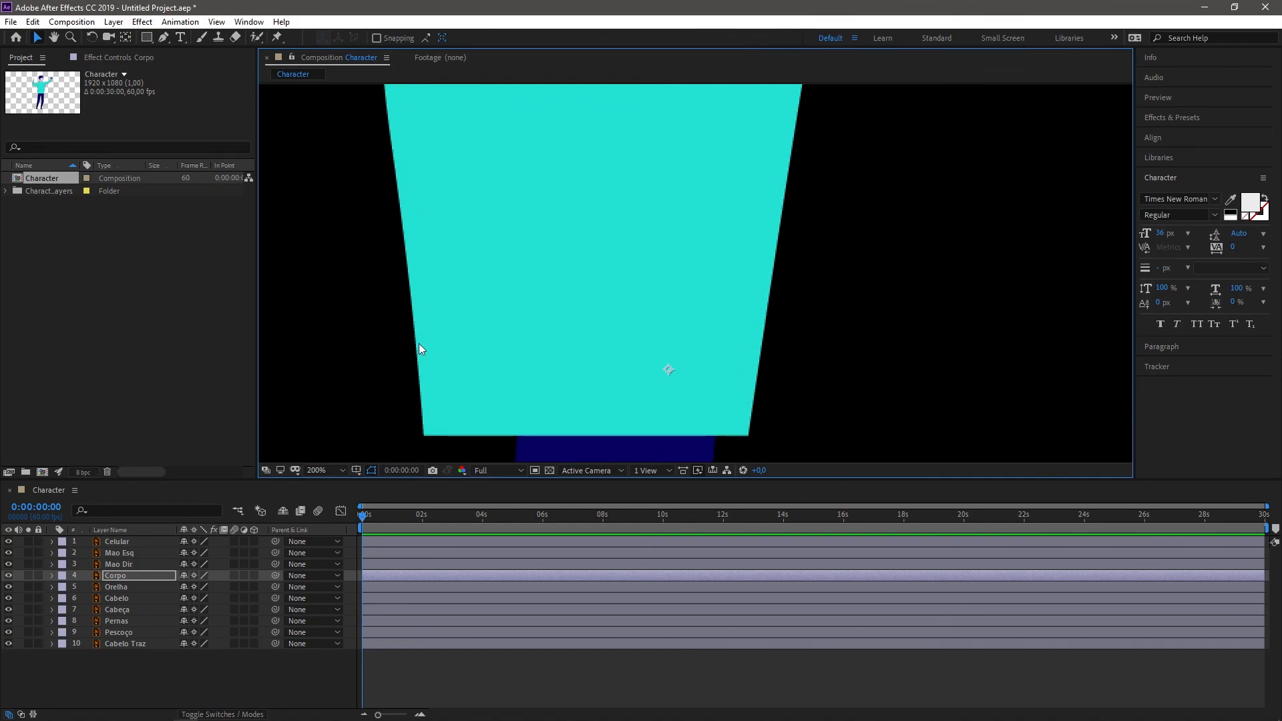
scroll(727, 448, down, 4)
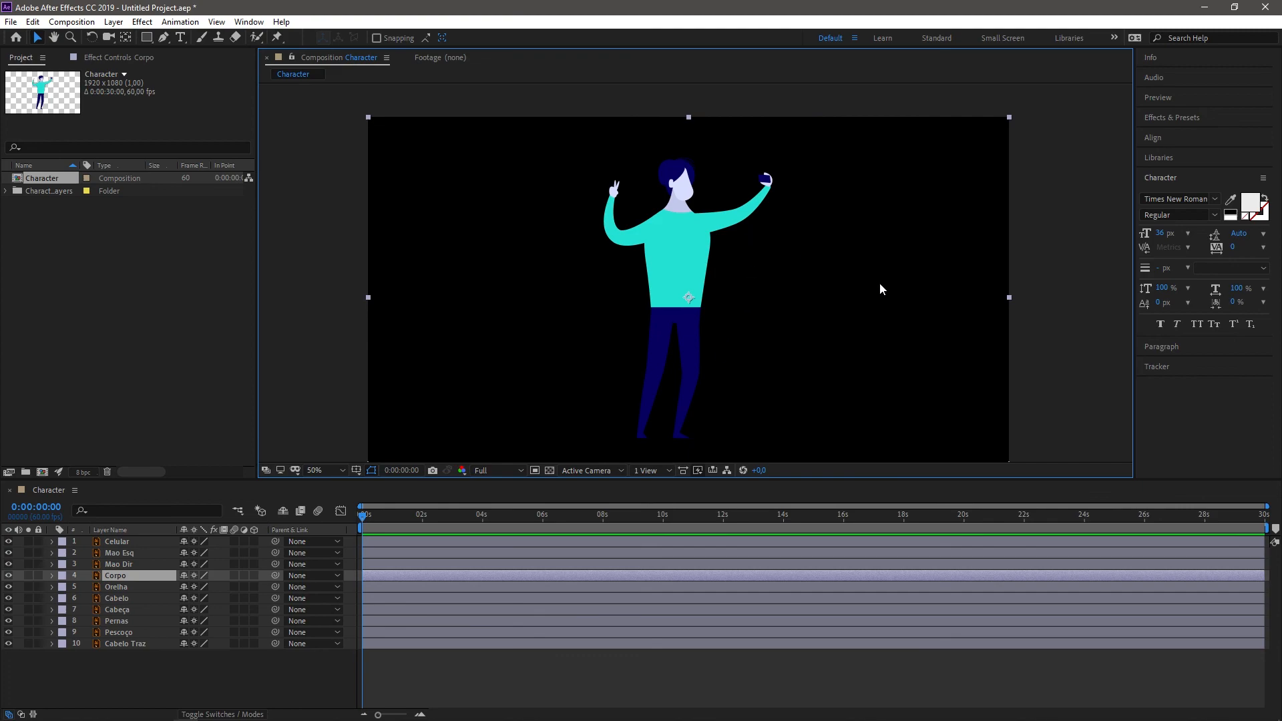
click(1058, 279)
key(space)
drag(646, 283, 707, 247)
key(space)
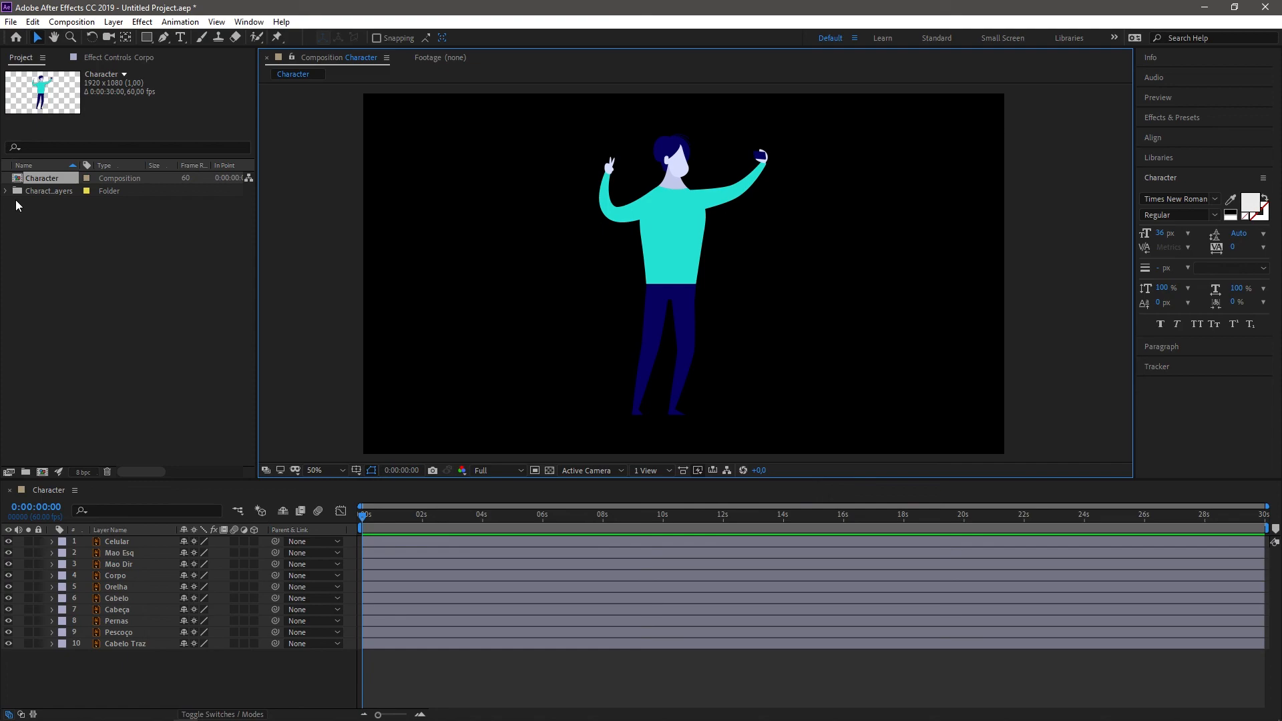
Step: Delete the Character composition and its layers folder from the project
drag(14, 199, 130, 171)
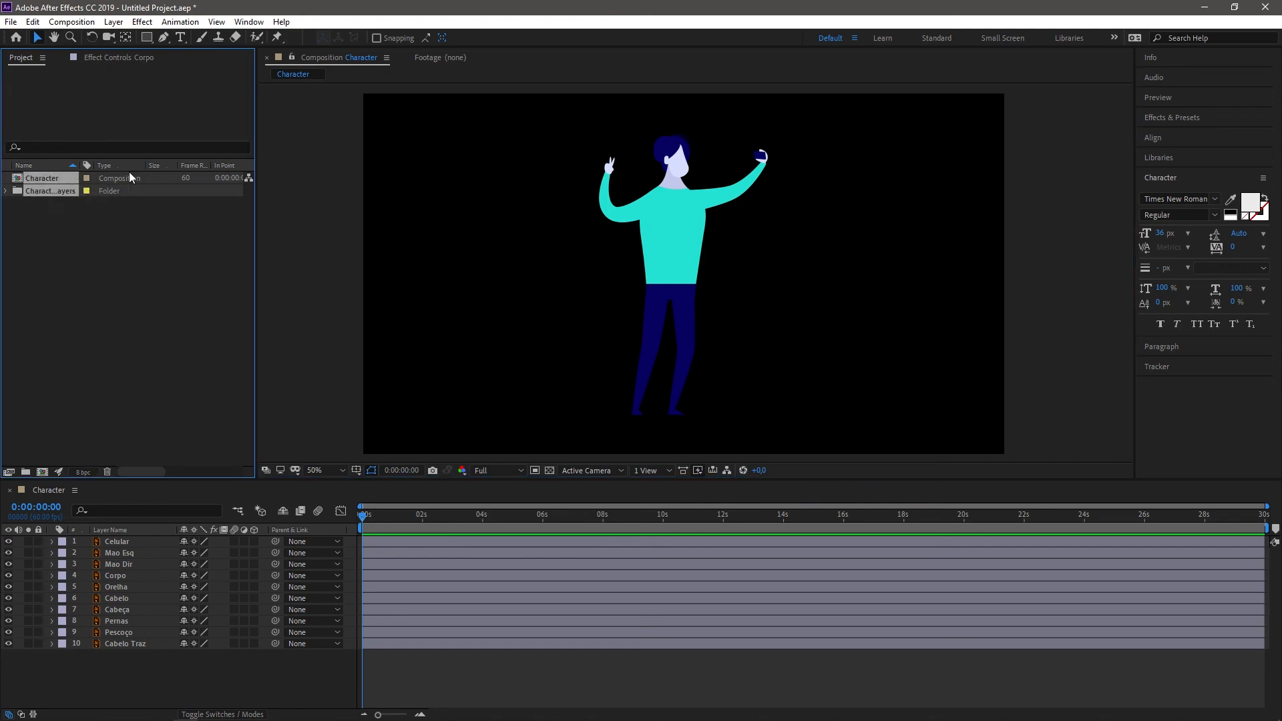
key(Delete)
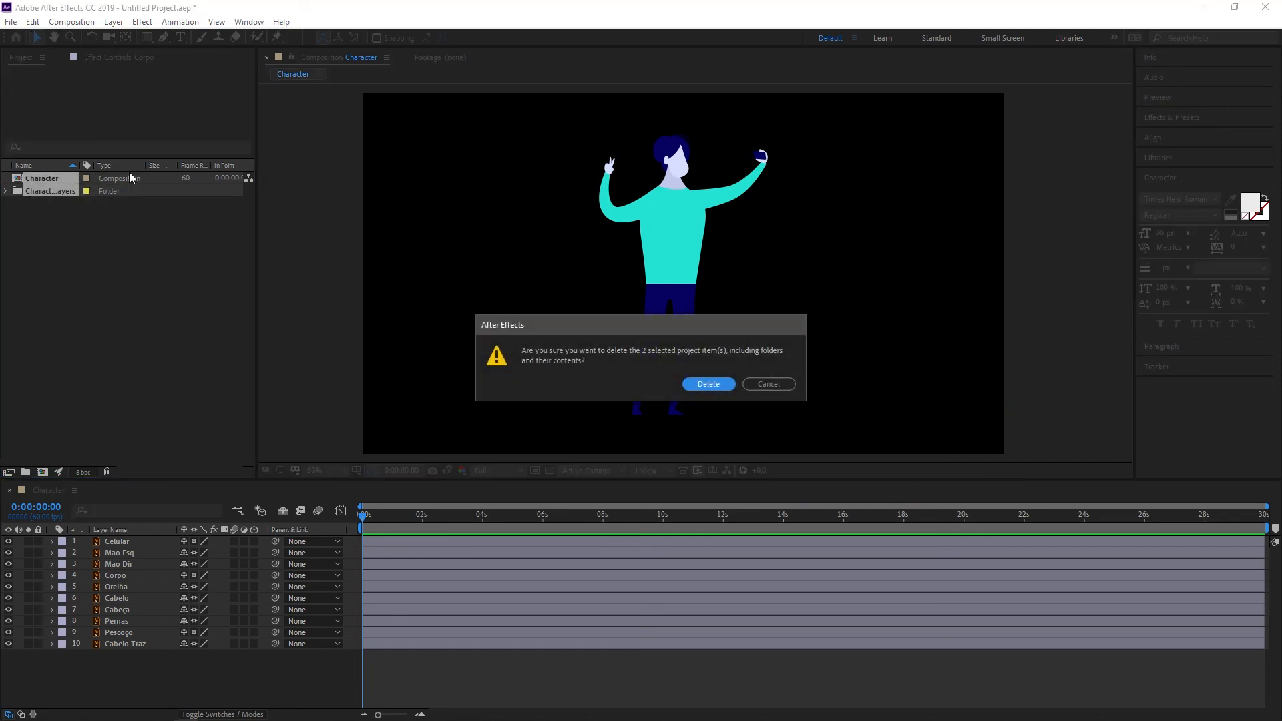